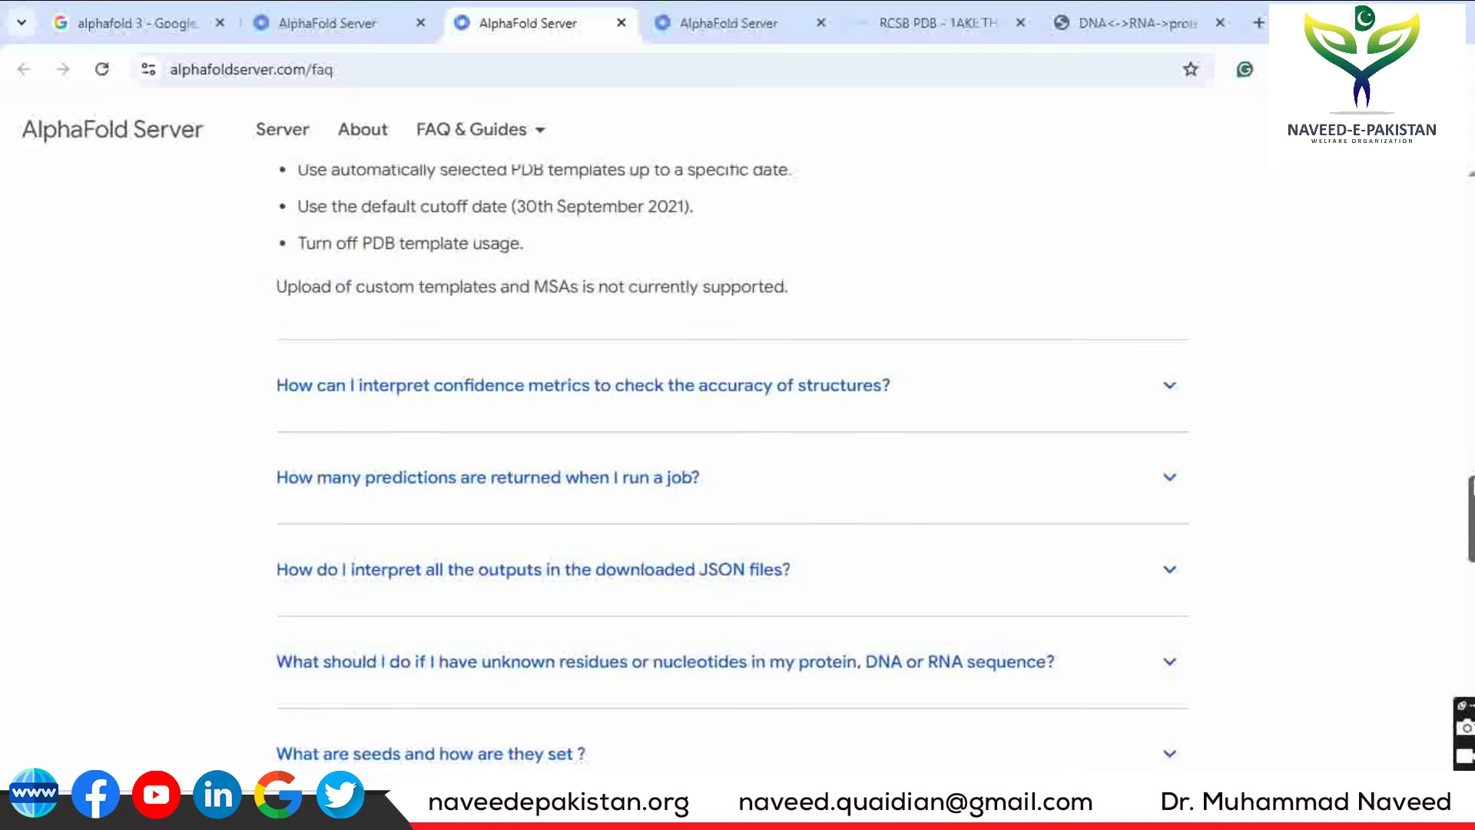
Read the FAQ answer on interpreting confidence metrics to check the accuracy of structures, and close the FAQ page
scroll(1178, 394, "down", 1)
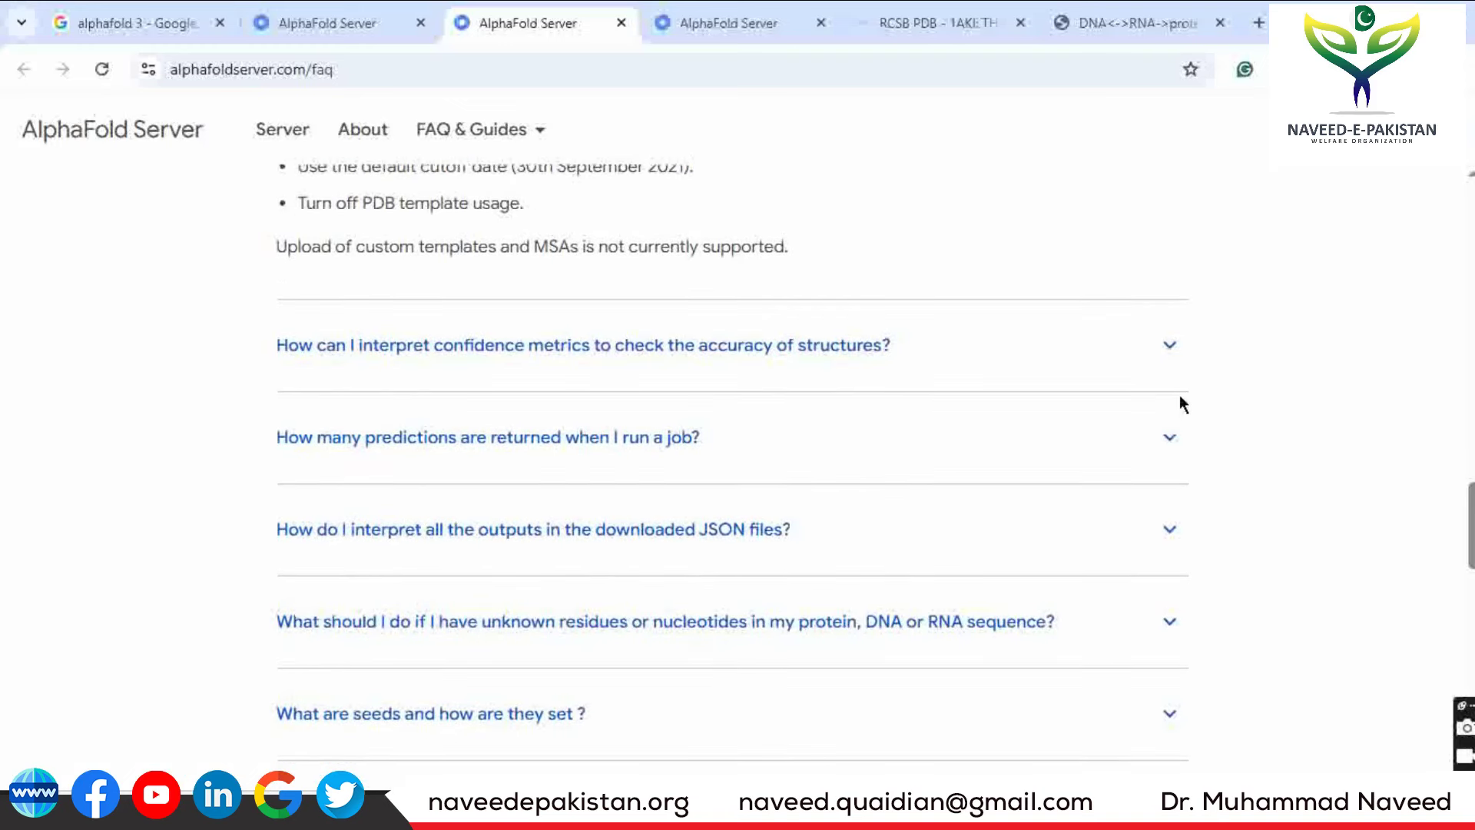
left_click(1169, 360)
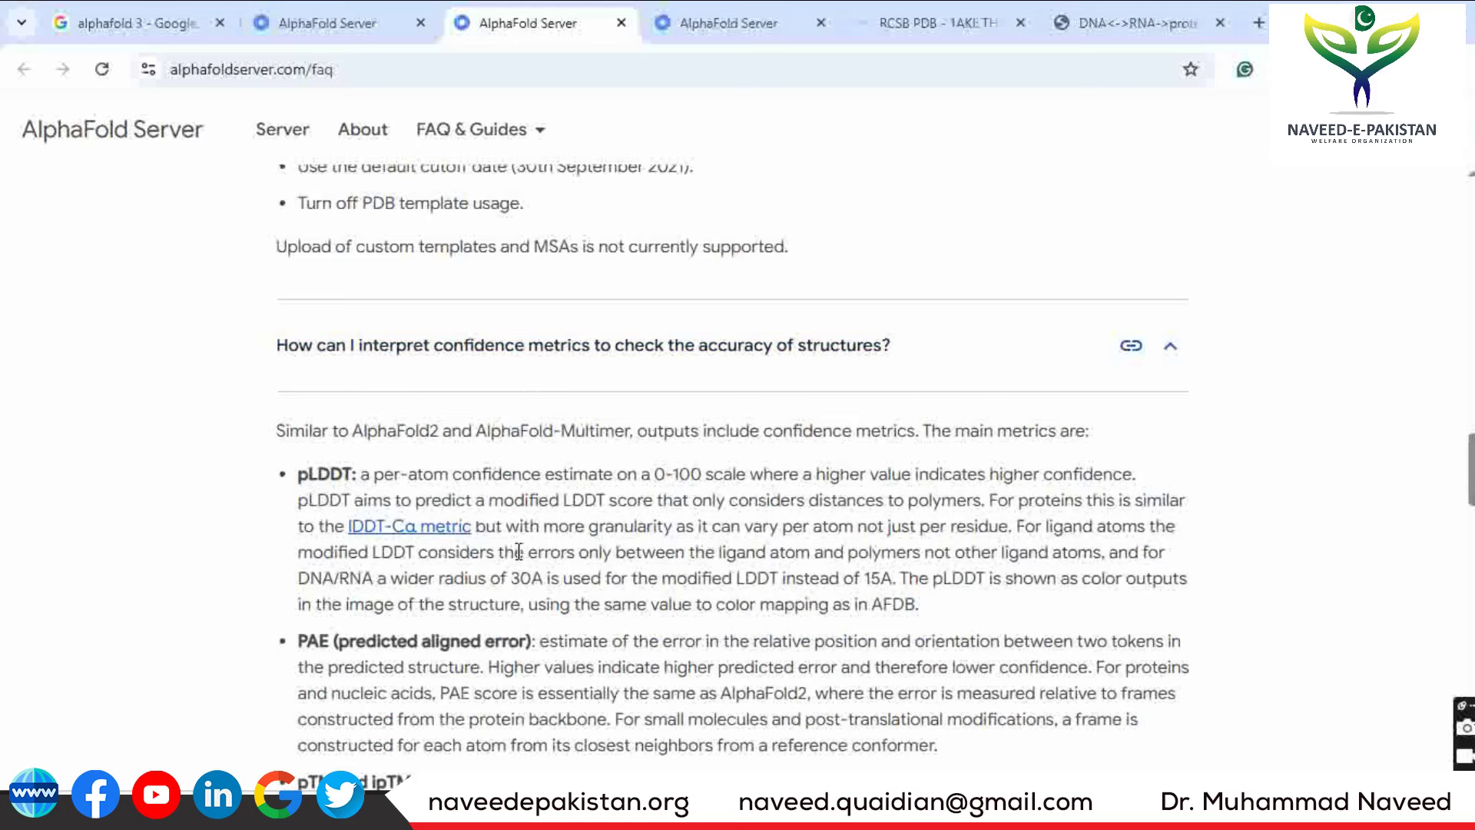
key("ctrl+w")
Enter the 1AKI lysozyme sequence (KVFGRCELAA…QAWIRGCRL) for the Protein entity on the AlphaFold Server job form
left_click(421, 18)
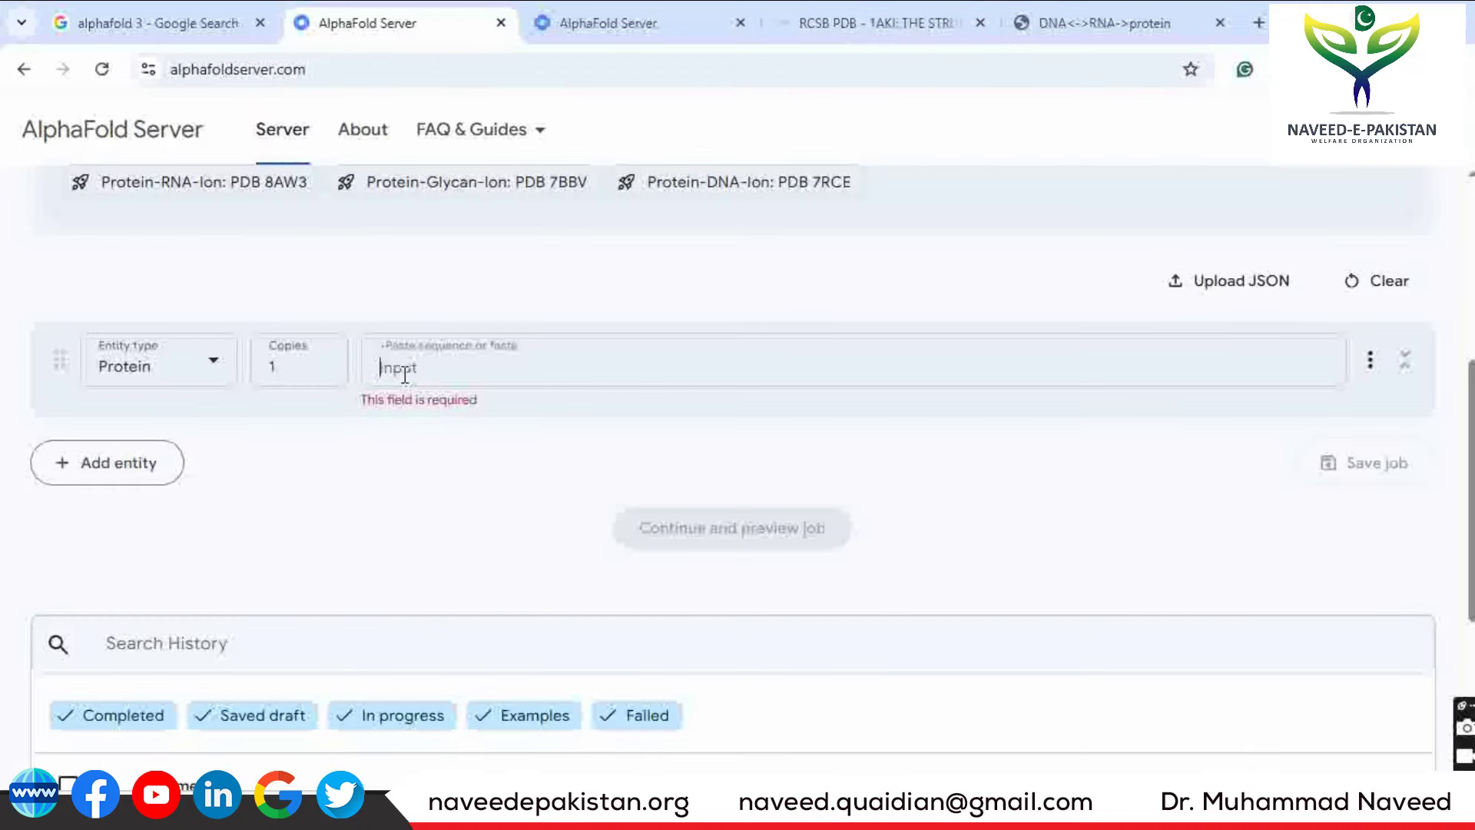
type("KVFGRCELAAAMKRHGLDNYRGYSLGNWVCAAKFESNFNTQATNRNTDGSTDYGILQINSRWWCNDGRTPGSRNLCNIPCSALLSSDITASVNCAKKIVSDGNGMNAWVAWRNRCKGTDVQAWIRGCRL")
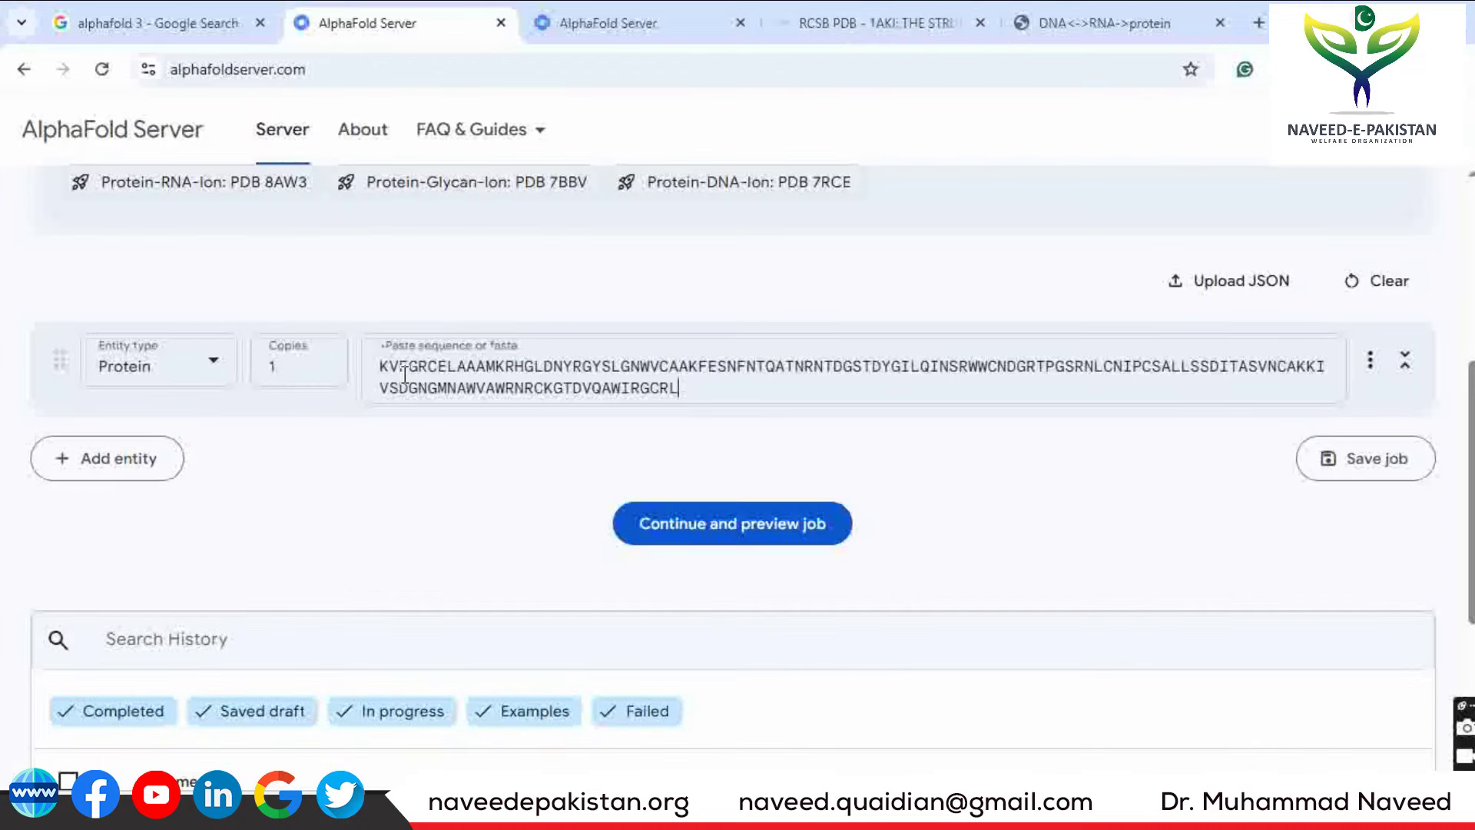
left_click(370, 464)
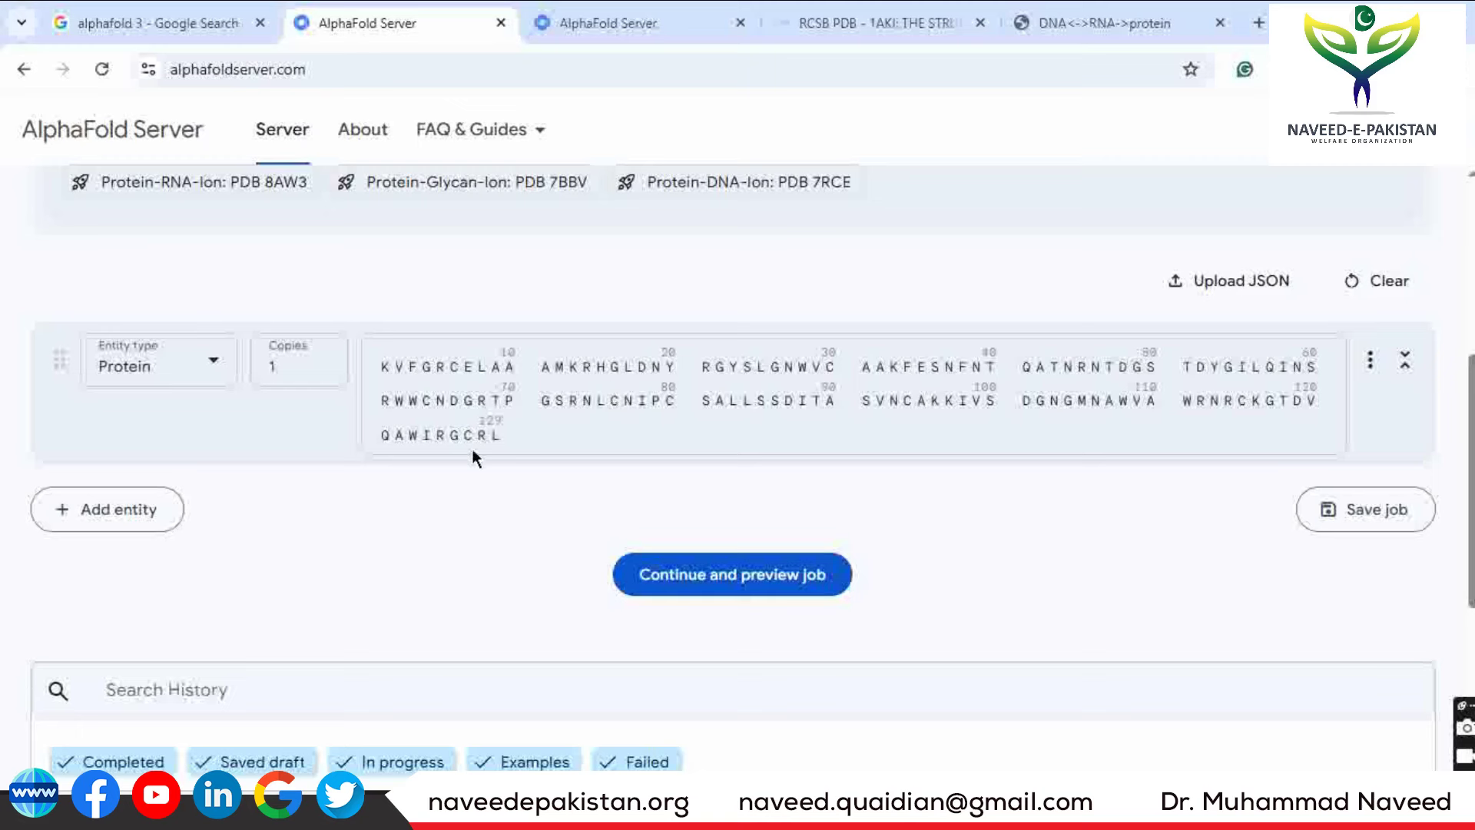
left_click(217, 364)
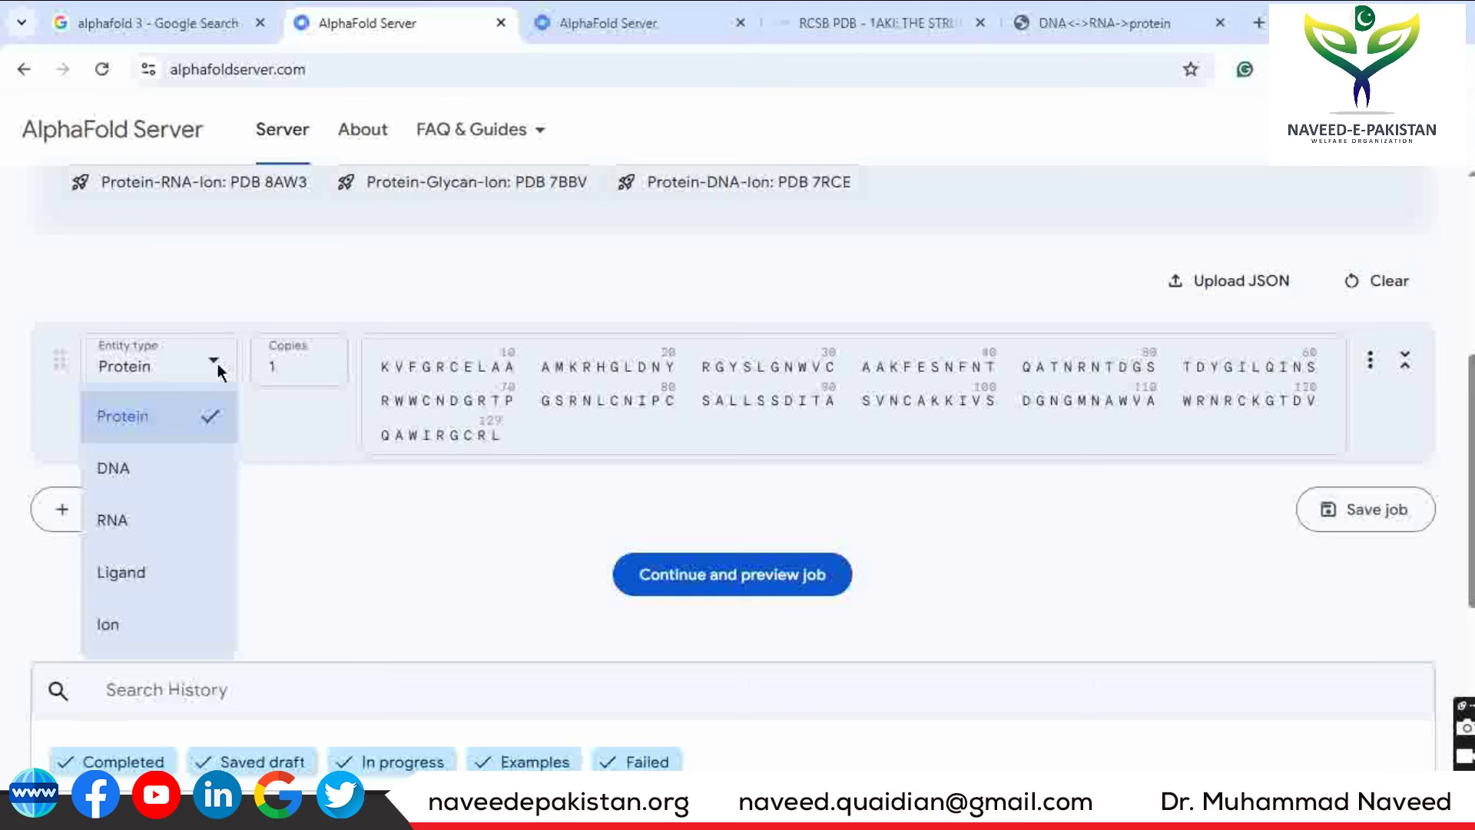
left_click(374, 553)
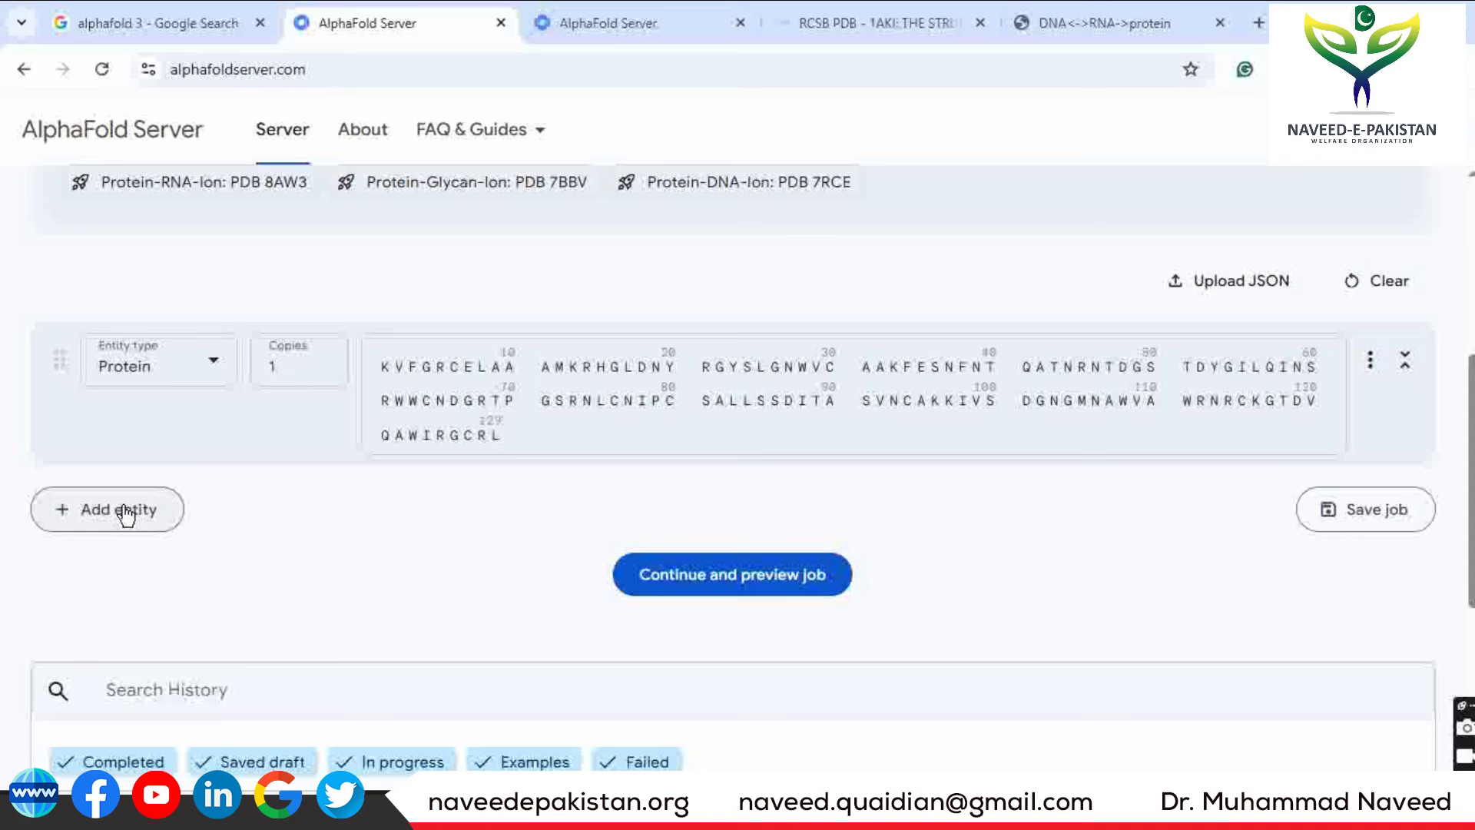
Add a second entity to the job and set its type to RNA
left_click(125, 512)
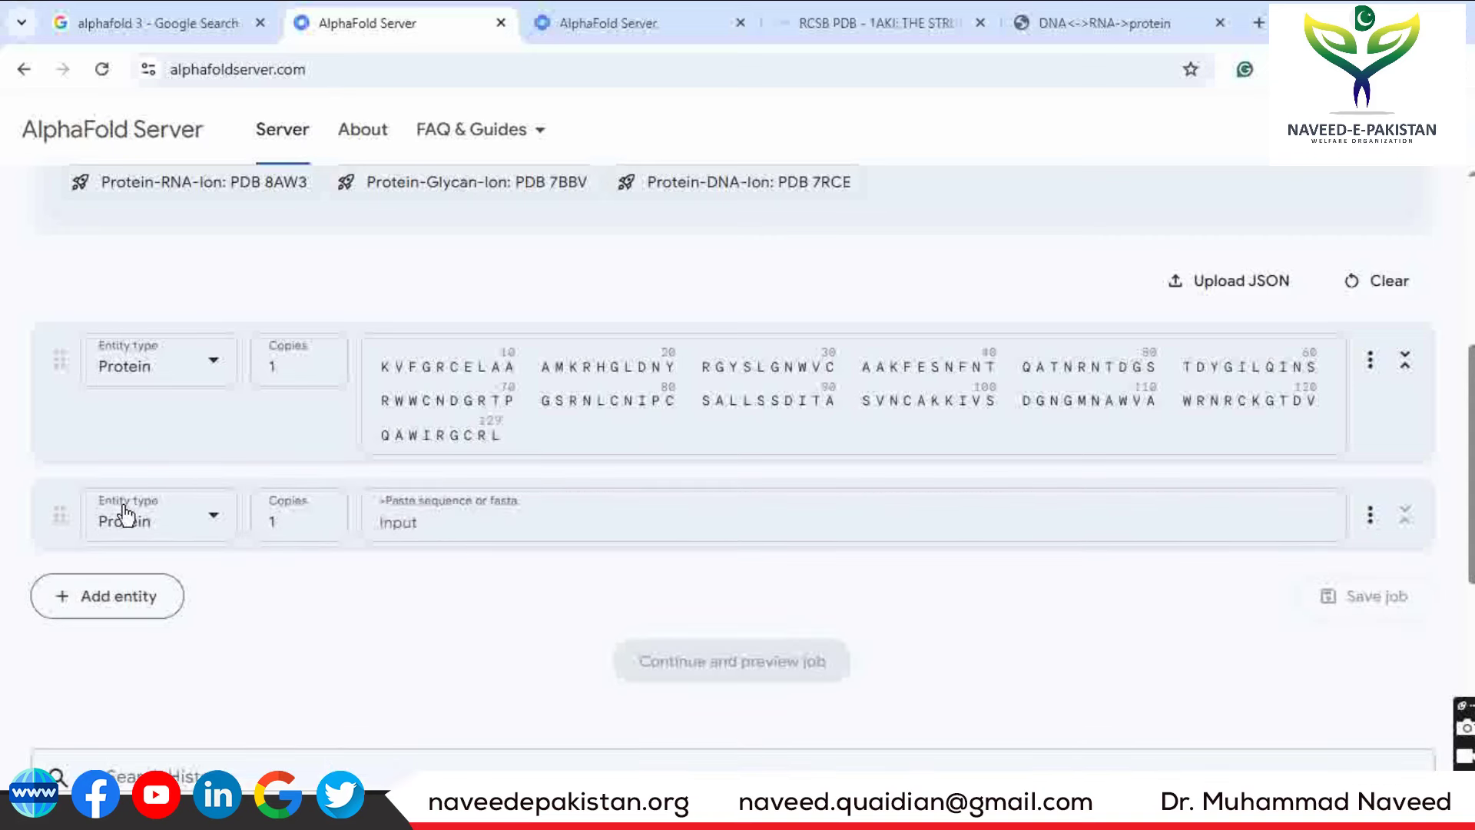
left_click(215, 521)
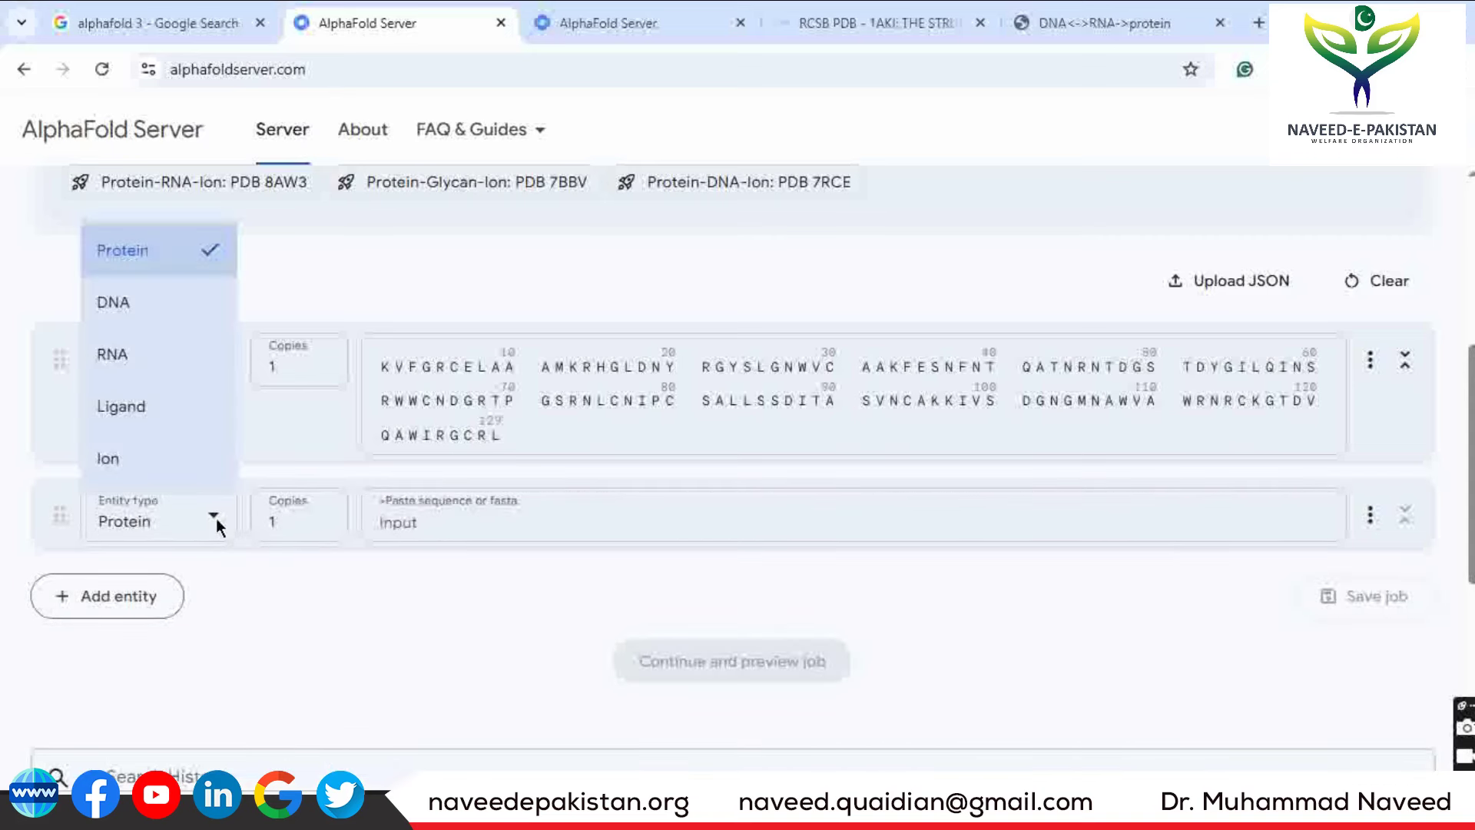
left_click(170, 350)
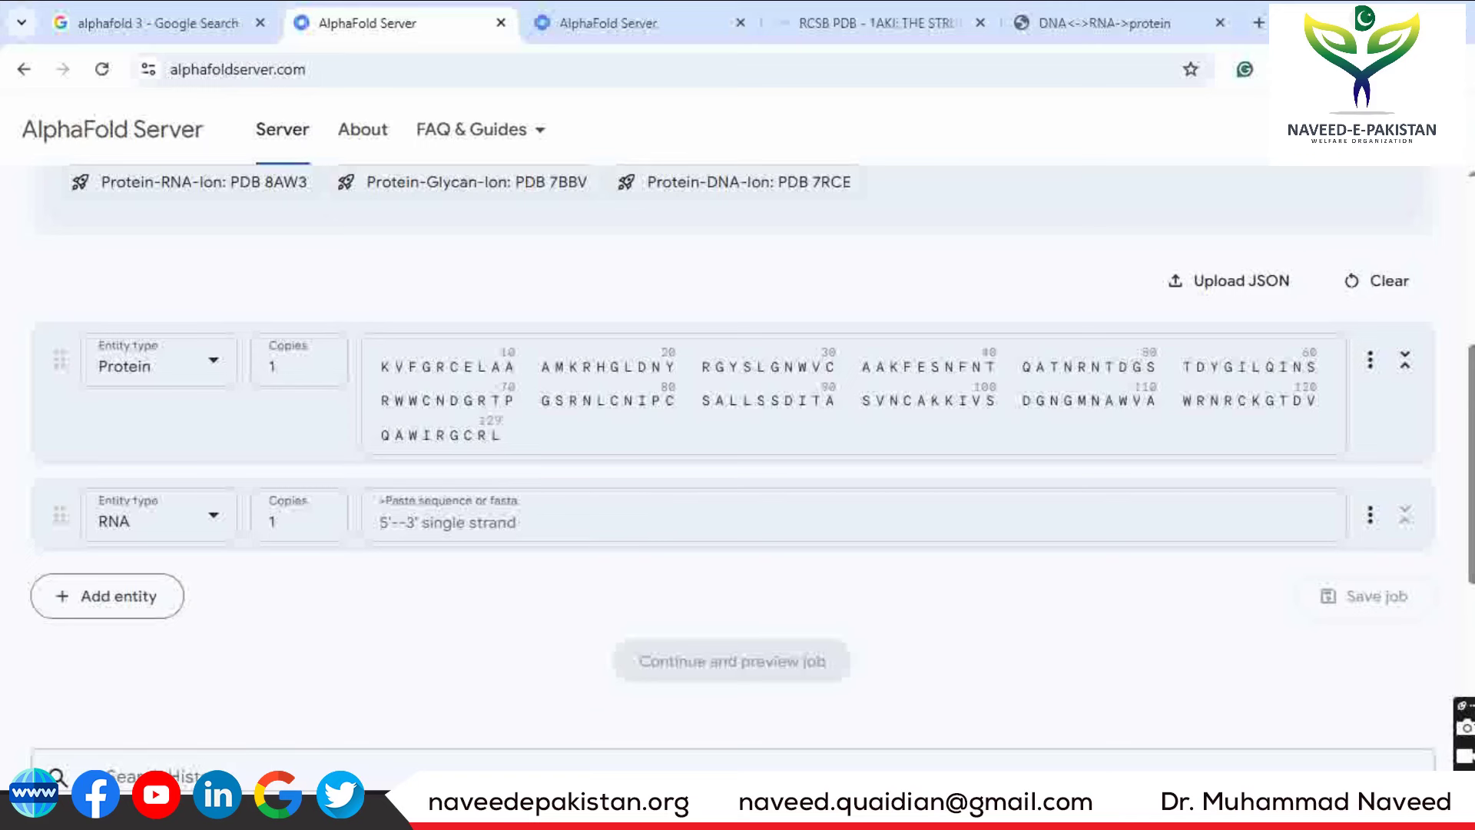
Switch to the rcsb_pdb_1AKI.fasta file in Notepad and copy the RNA sequence GGGAUGAGCUCAGGG
mouse_move(924, 814)
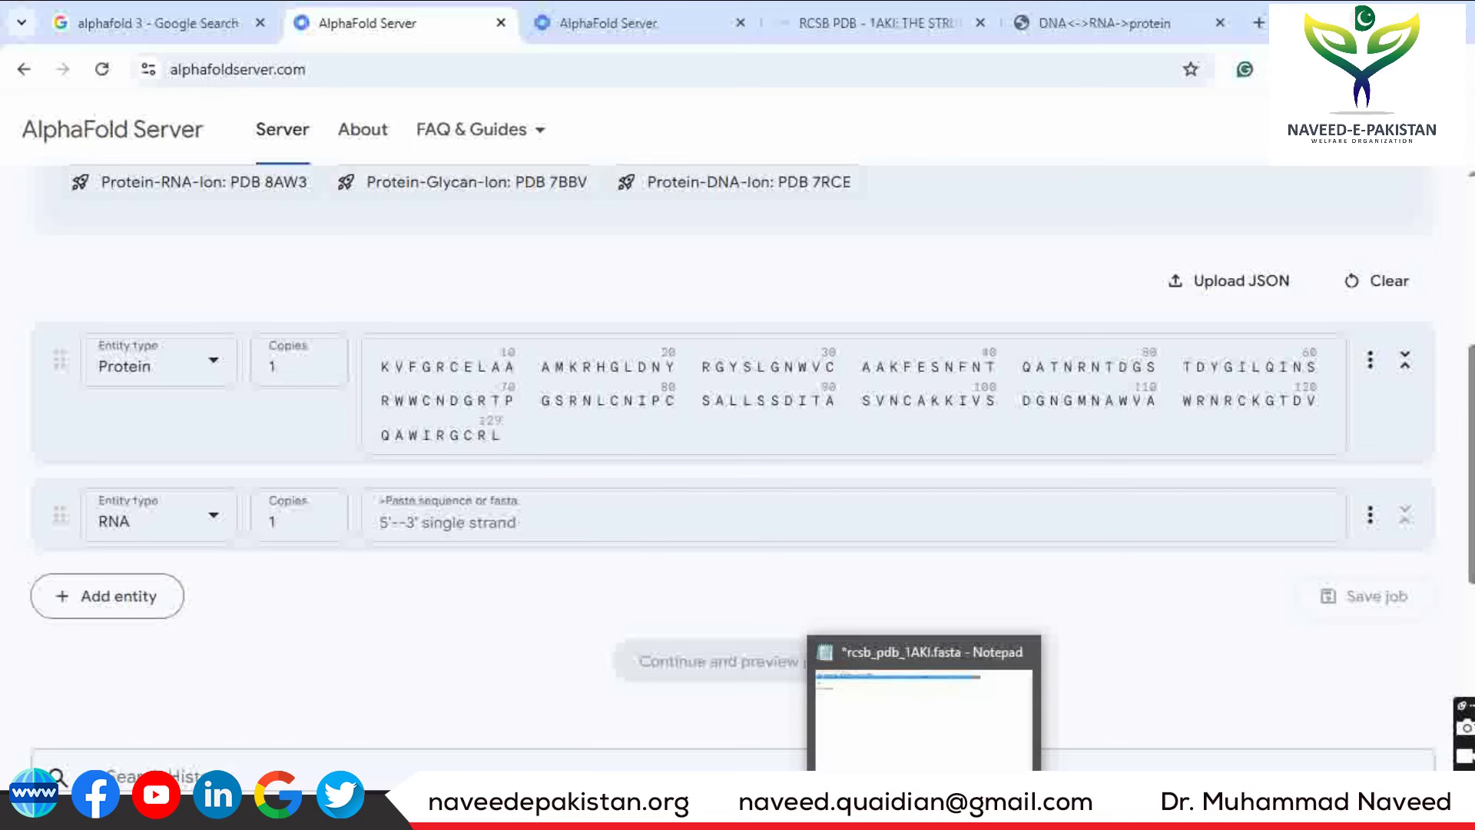
left_click(924, 814)
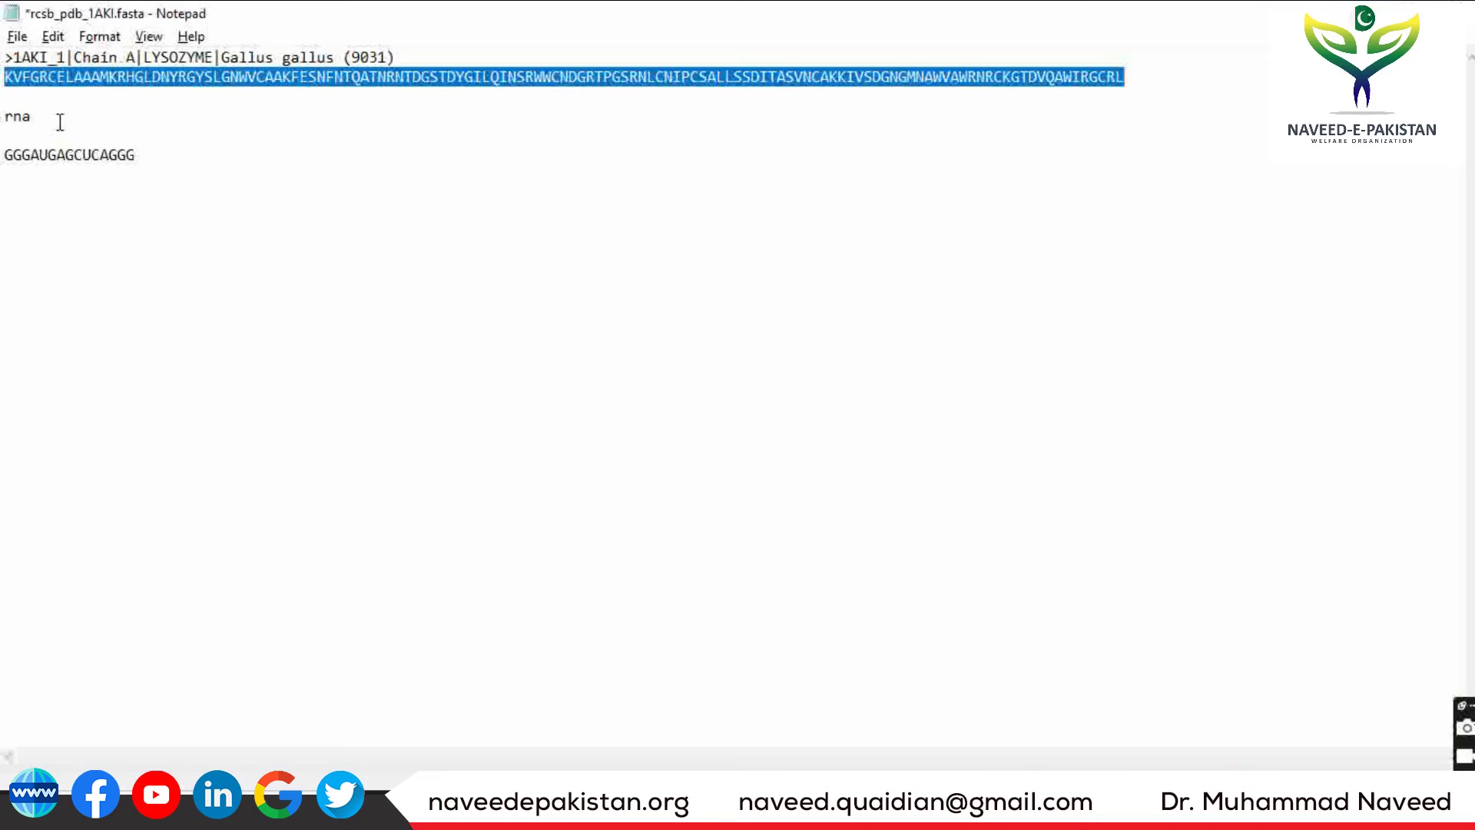
left_click(84, 165)
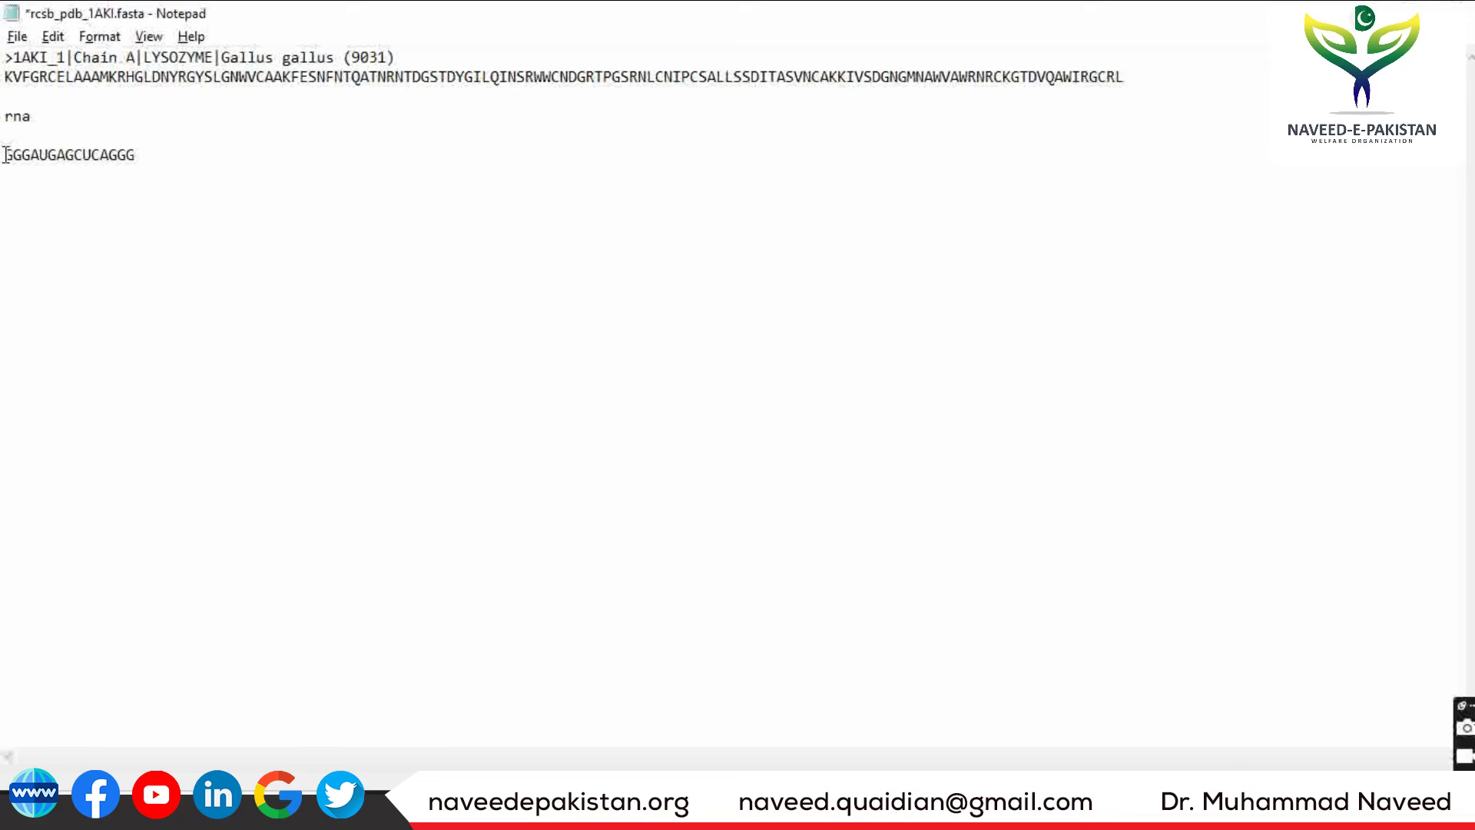
double_click(170, 168)
key("ctrl+c")
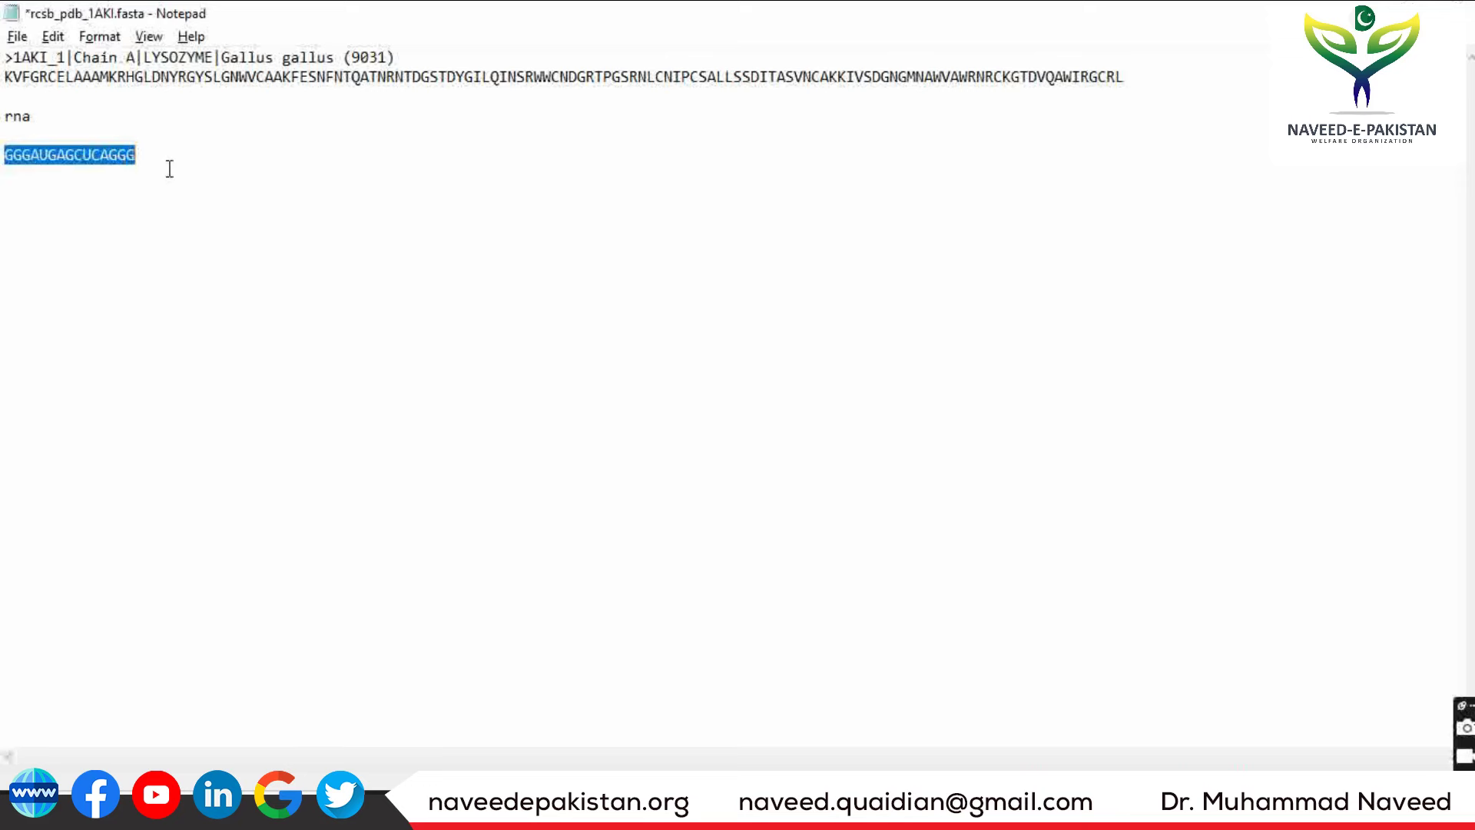
Return to AlphaFold Server in the browser and paste the copied sequence GGGAUGAGCUCAGGG into the RNA entity
key("alt+Tab")
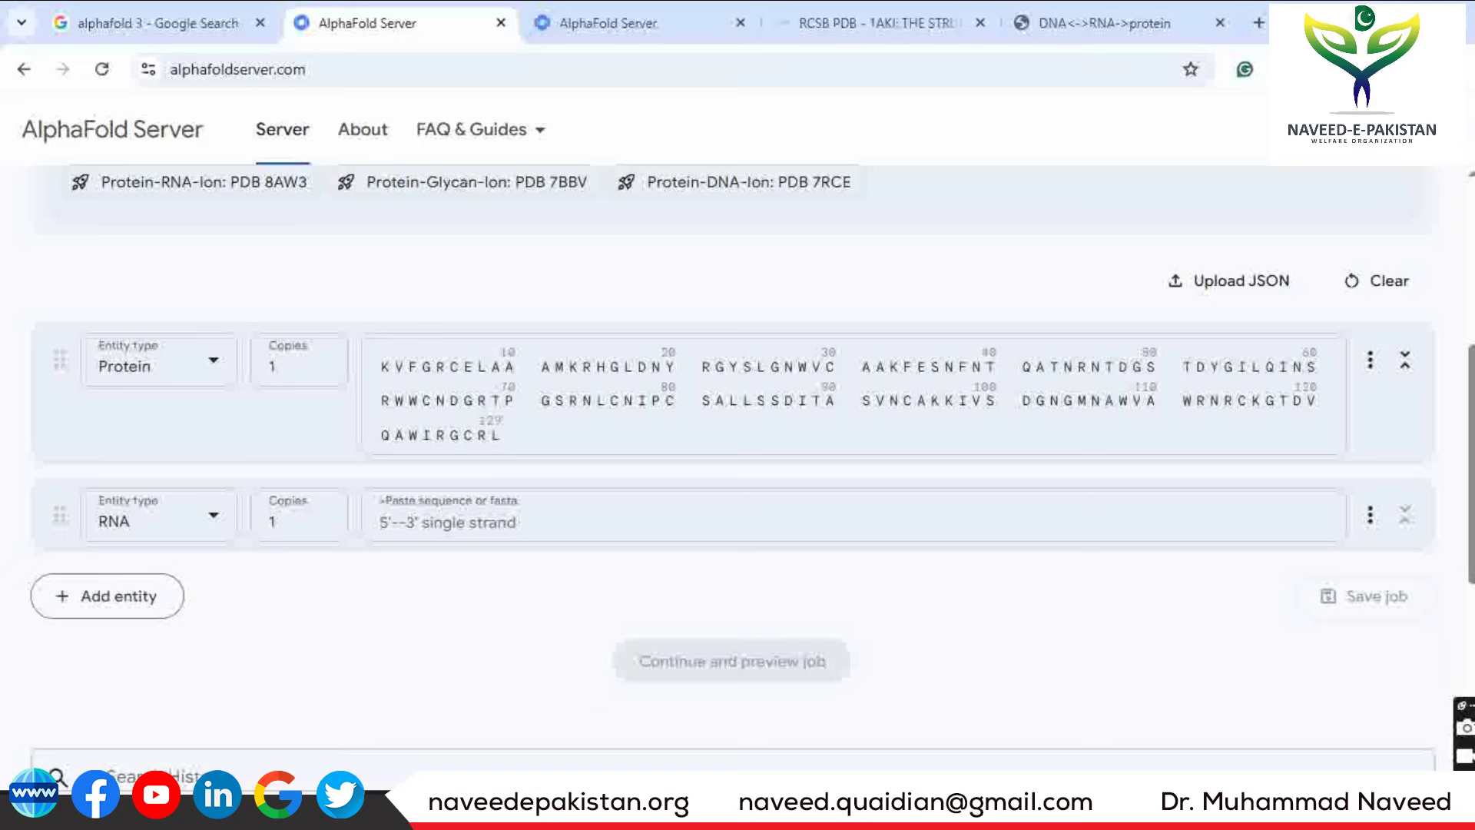
left_click(560, 523)
key("ctrl+v")
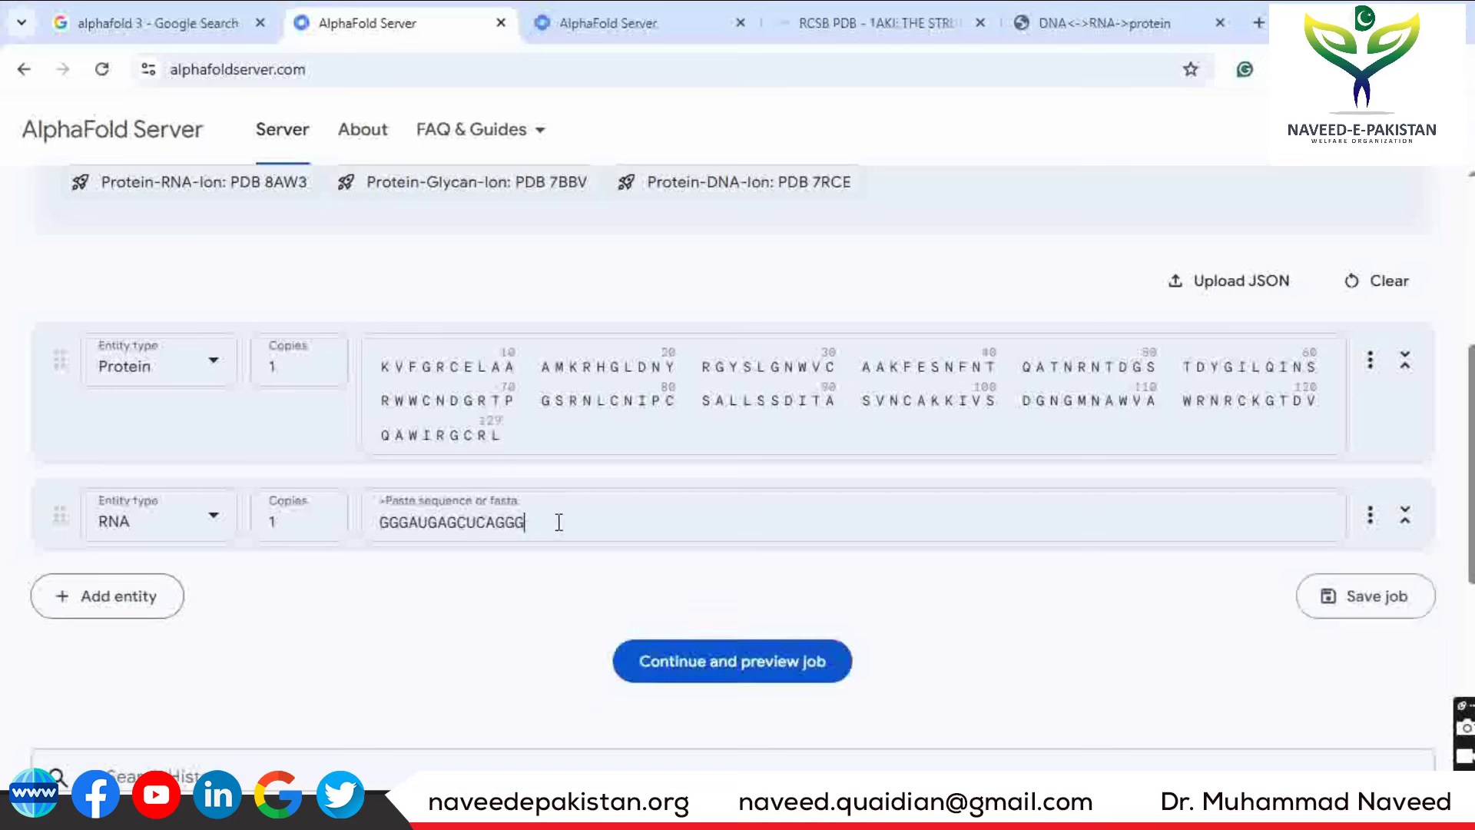
left_click(481, 587)
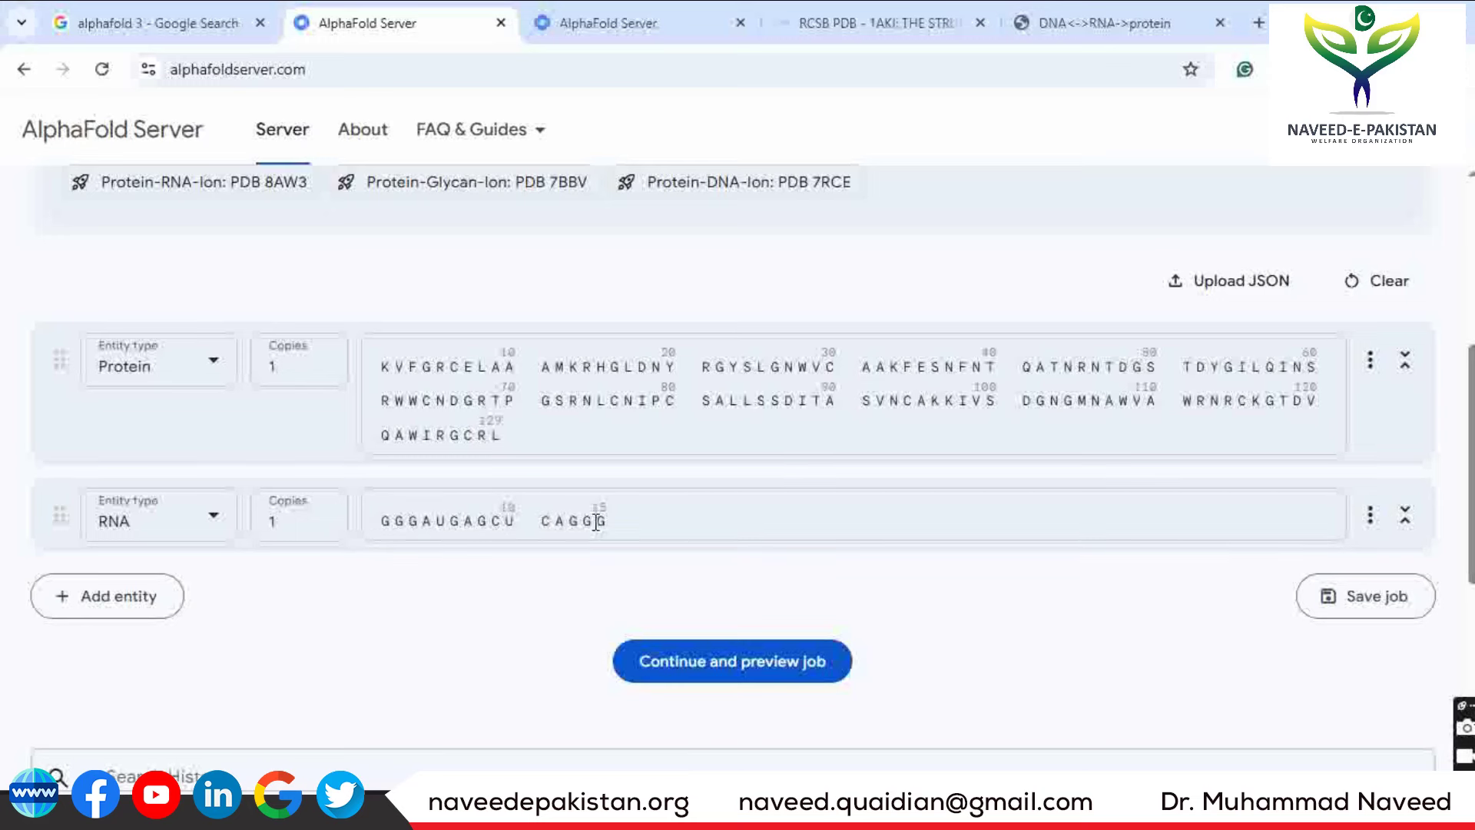
Add a third entity of type Ion and choose Zn²⁺ for it
left_click(125, 605)
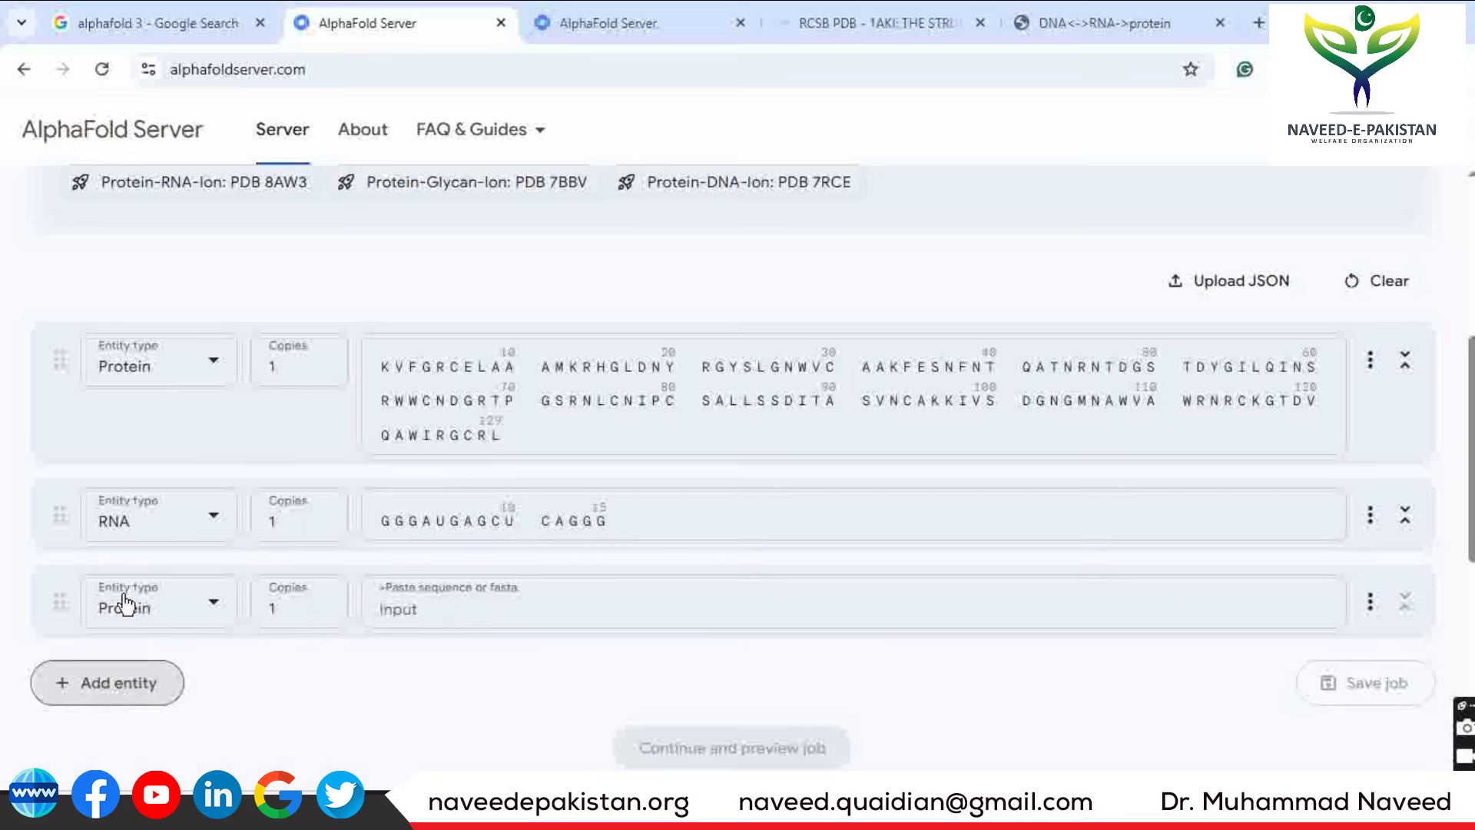
left_click(212, 607)
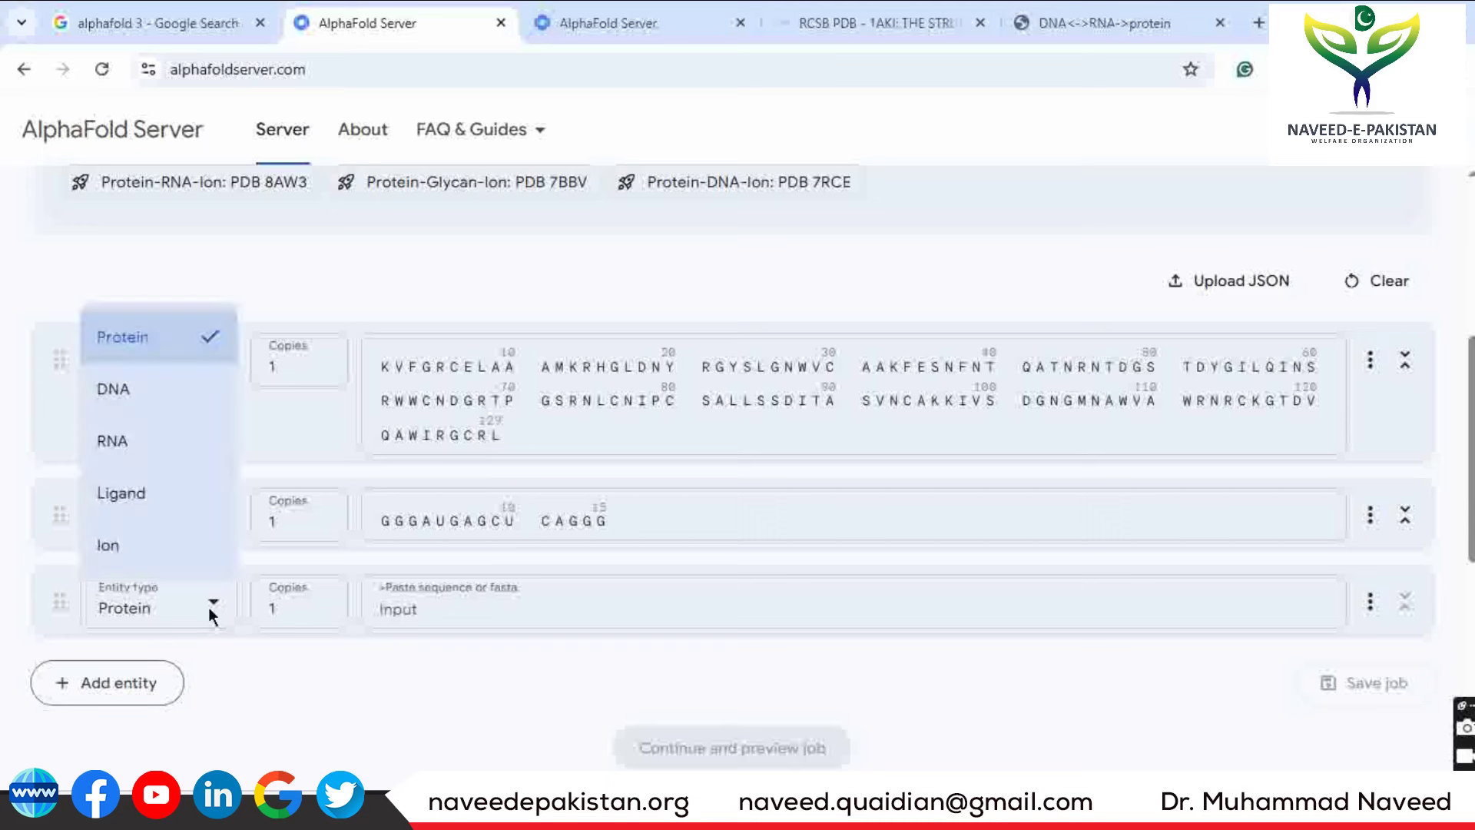
left_click(158, 544)
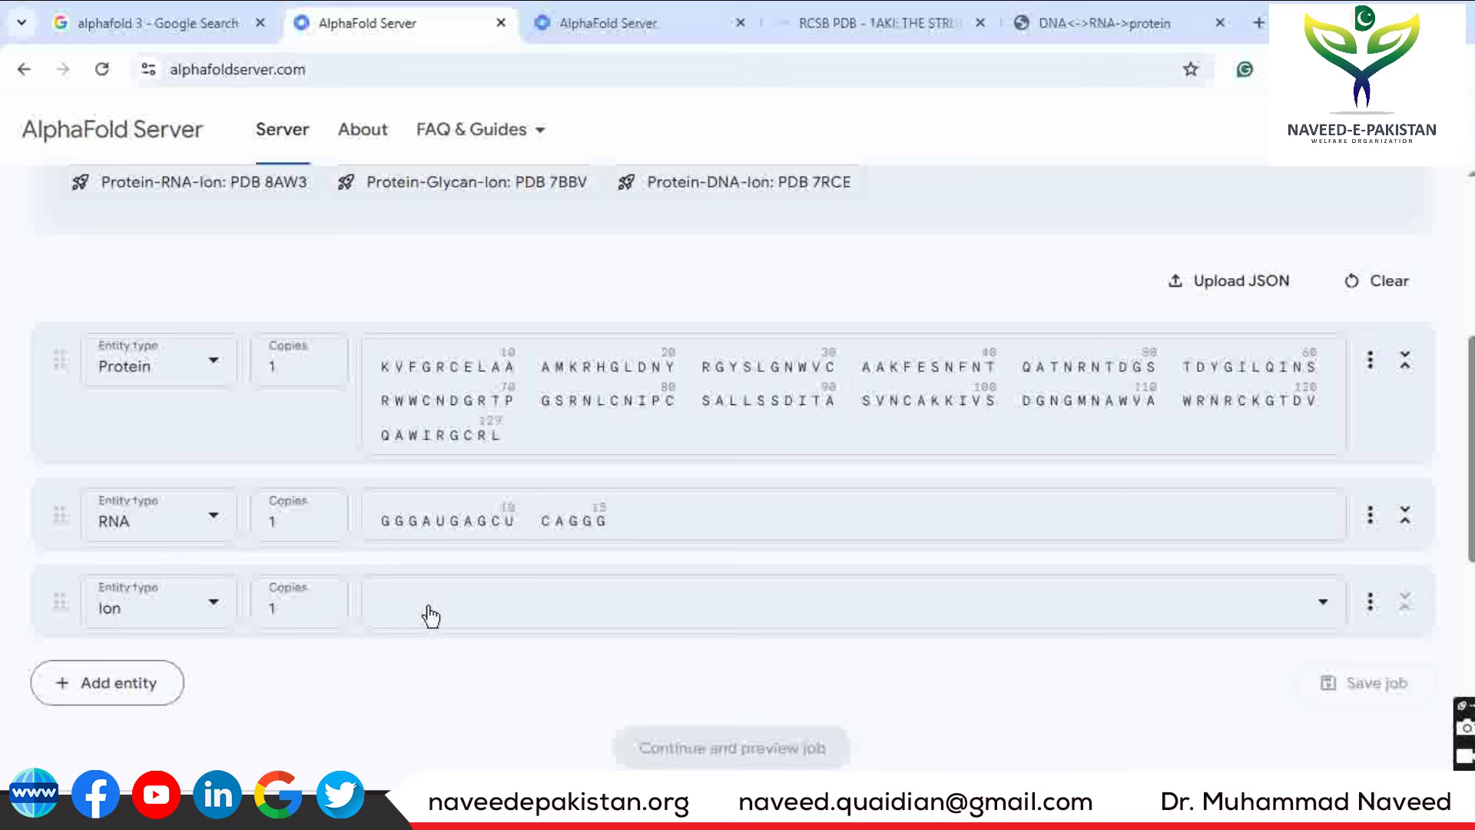
left_click(1323, 612)
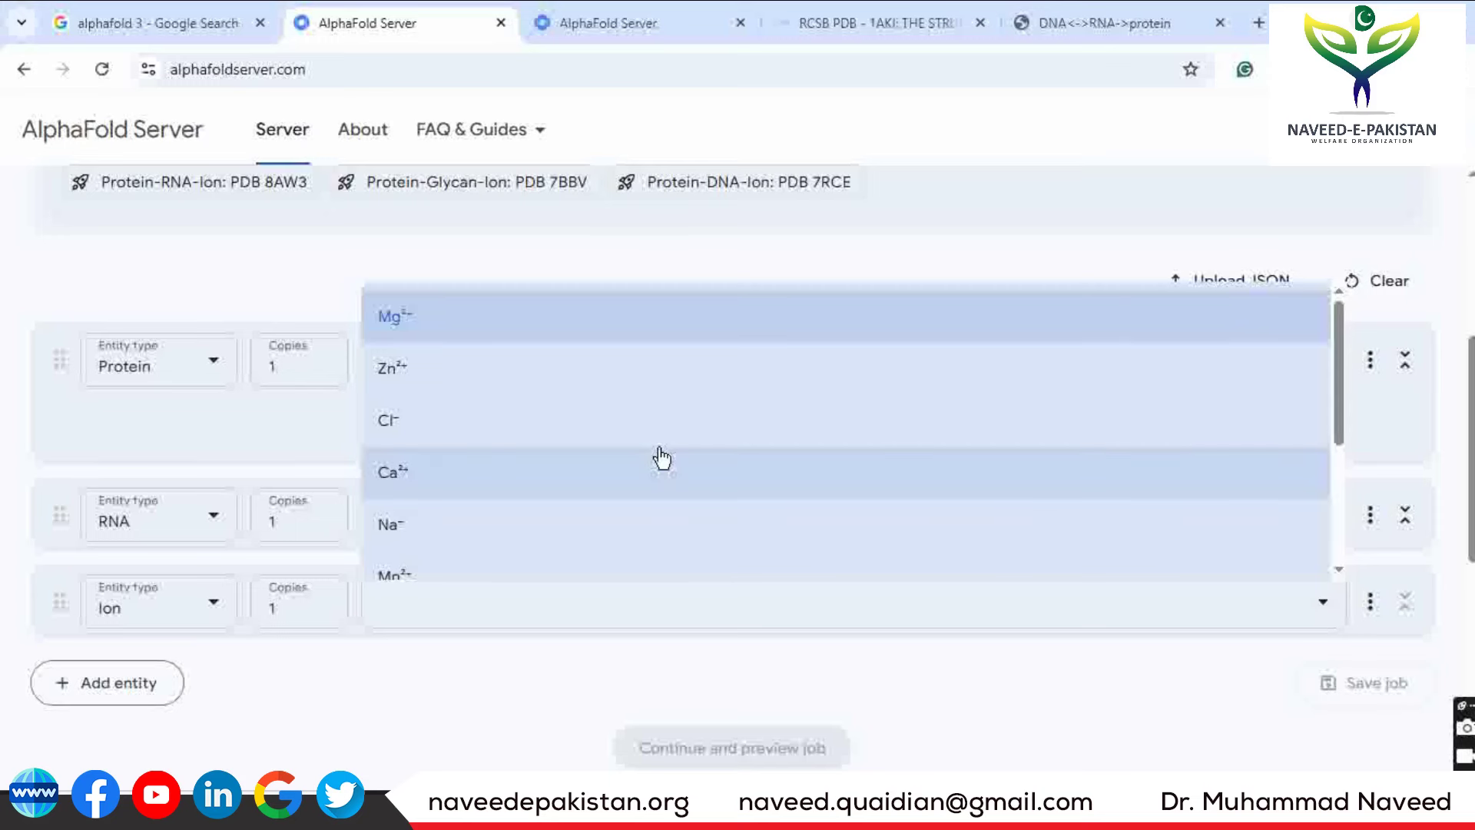
left_click(522, 375)
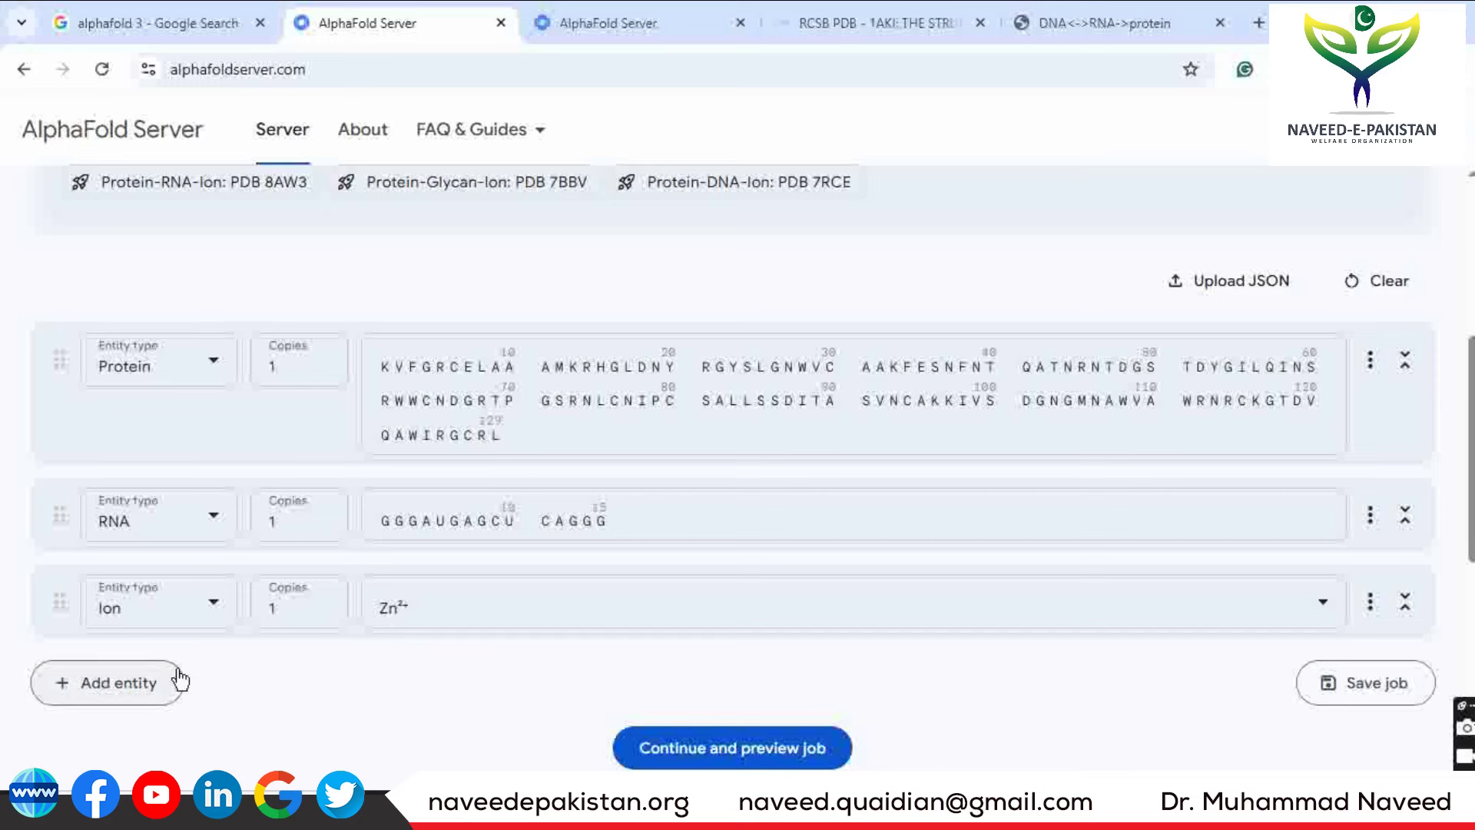
Add a fourth entity of type Ligand and choose ATP – Adenosine triphosphate for it
left_click(149, 694)
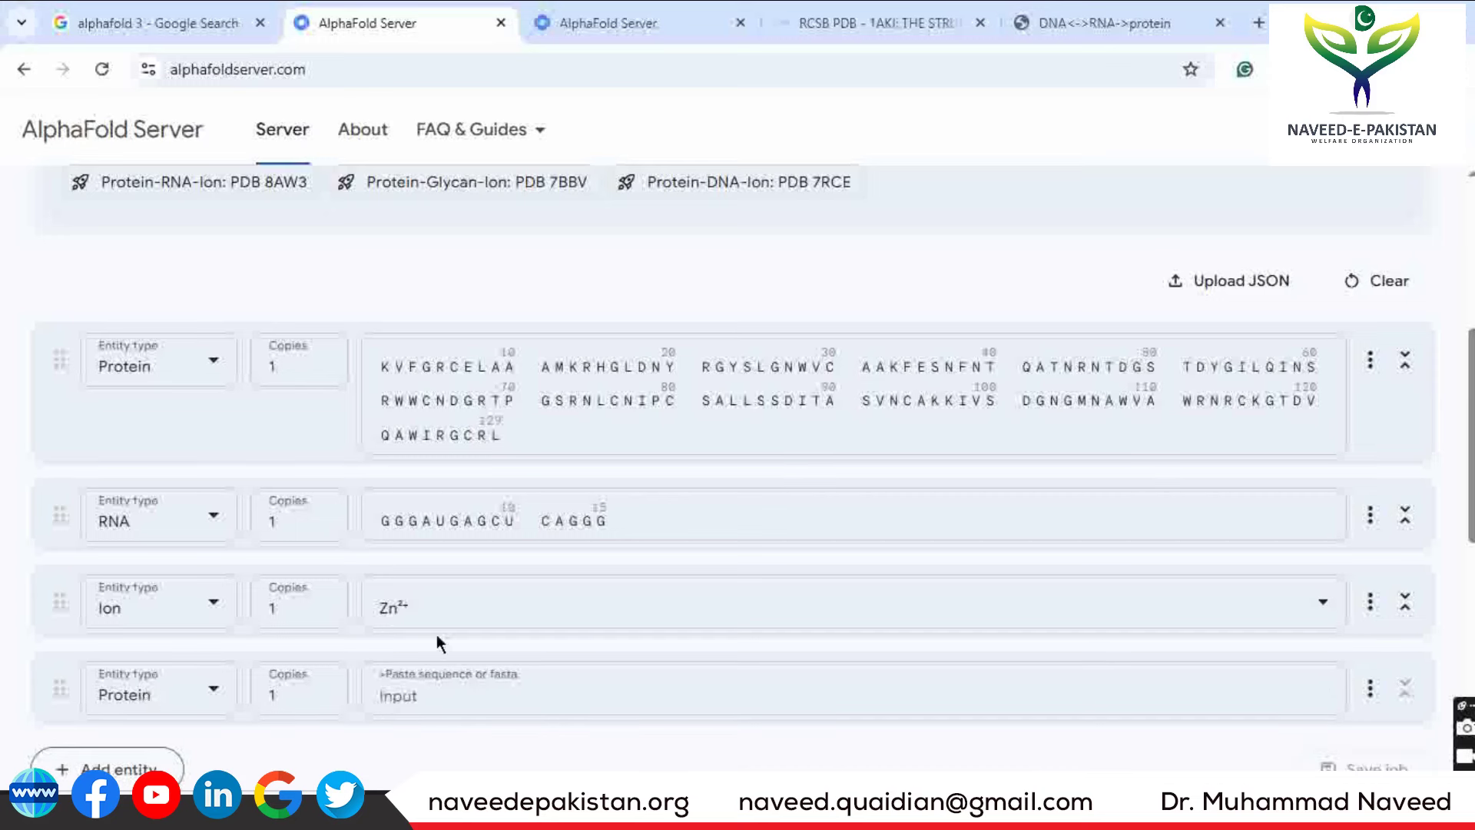
scroll(738, 461, "down", 4)
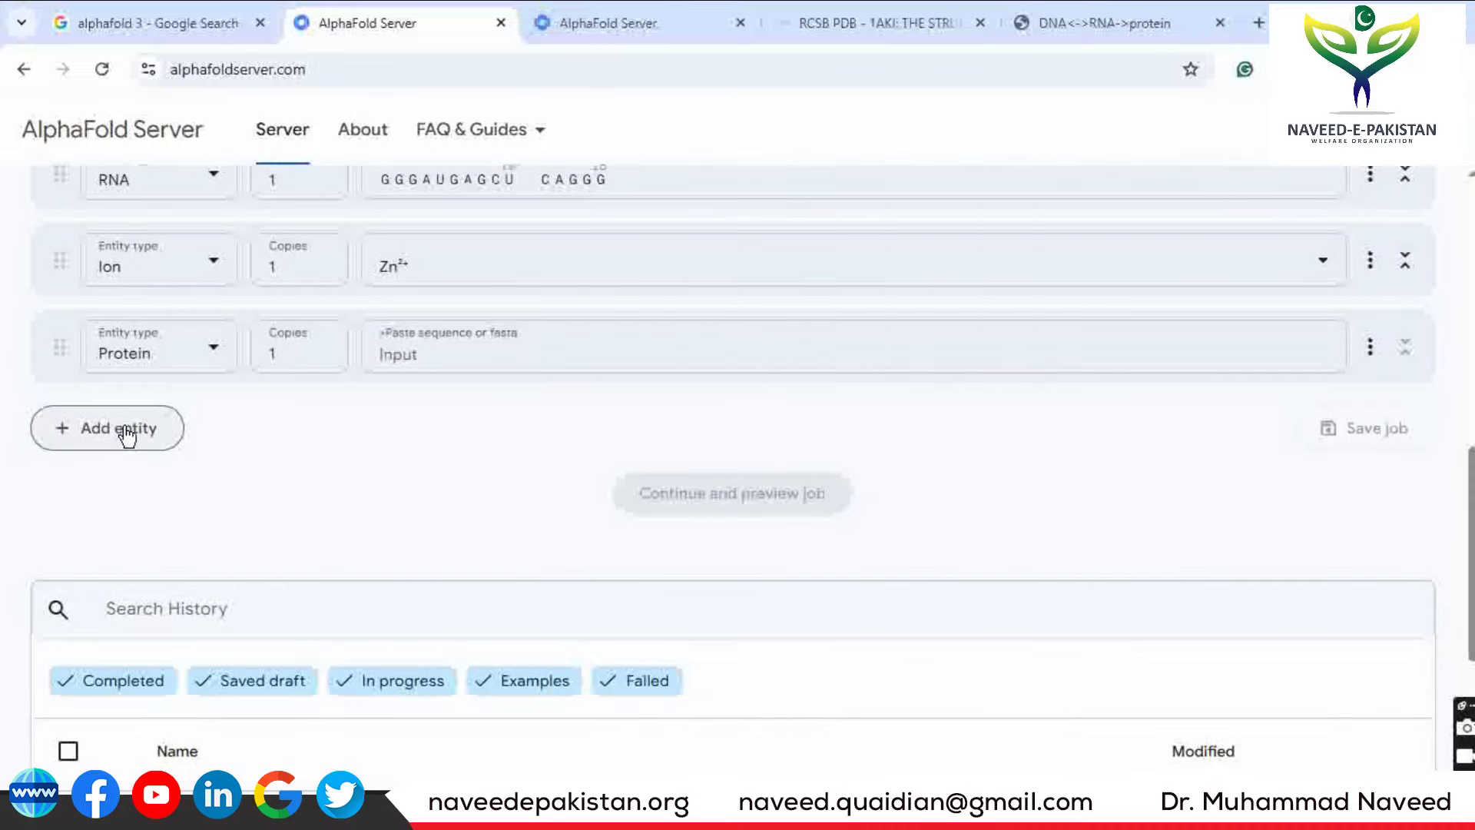
left_click(218, 355)
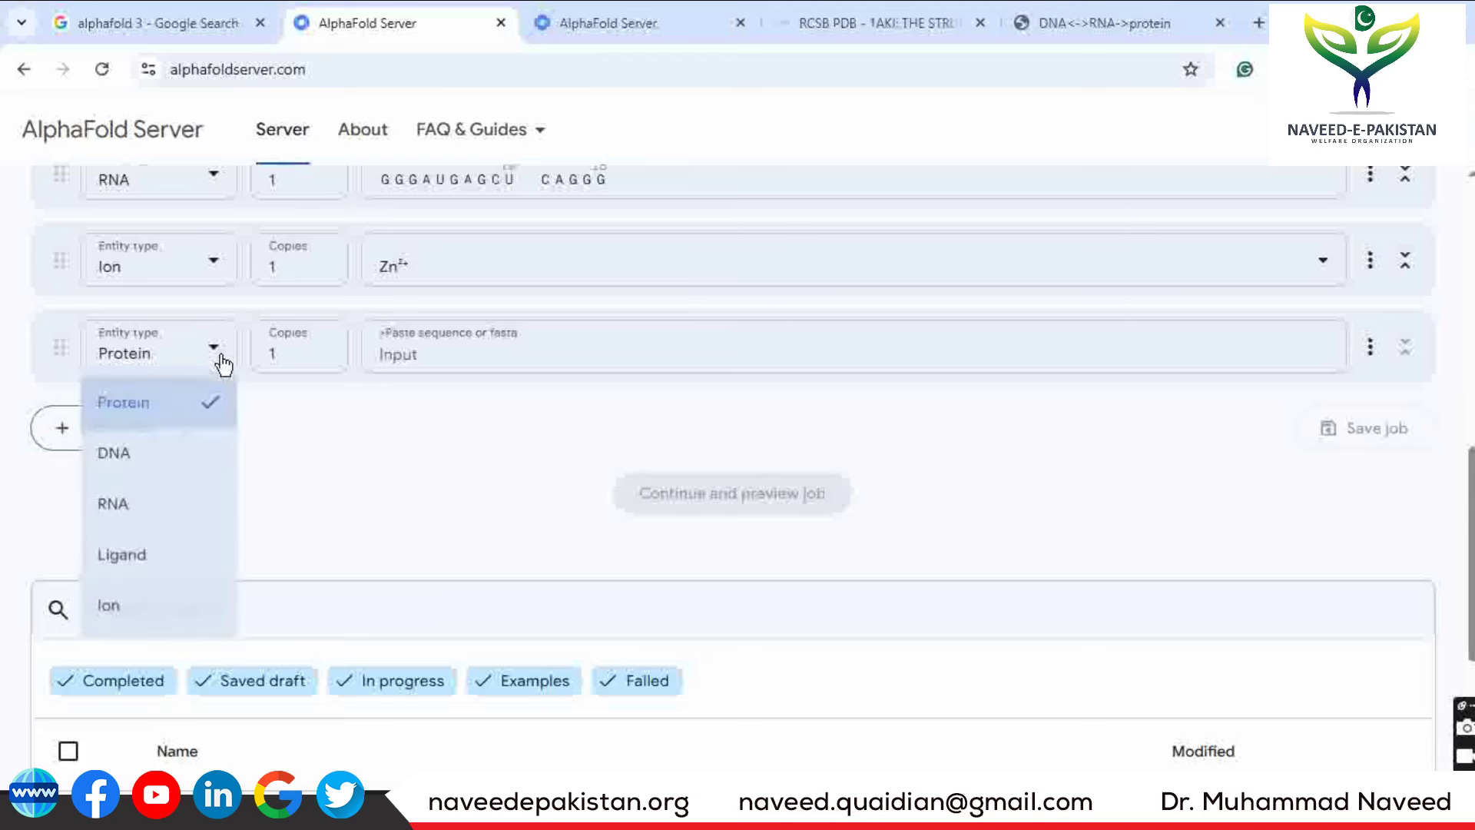
left_click(155, 562)
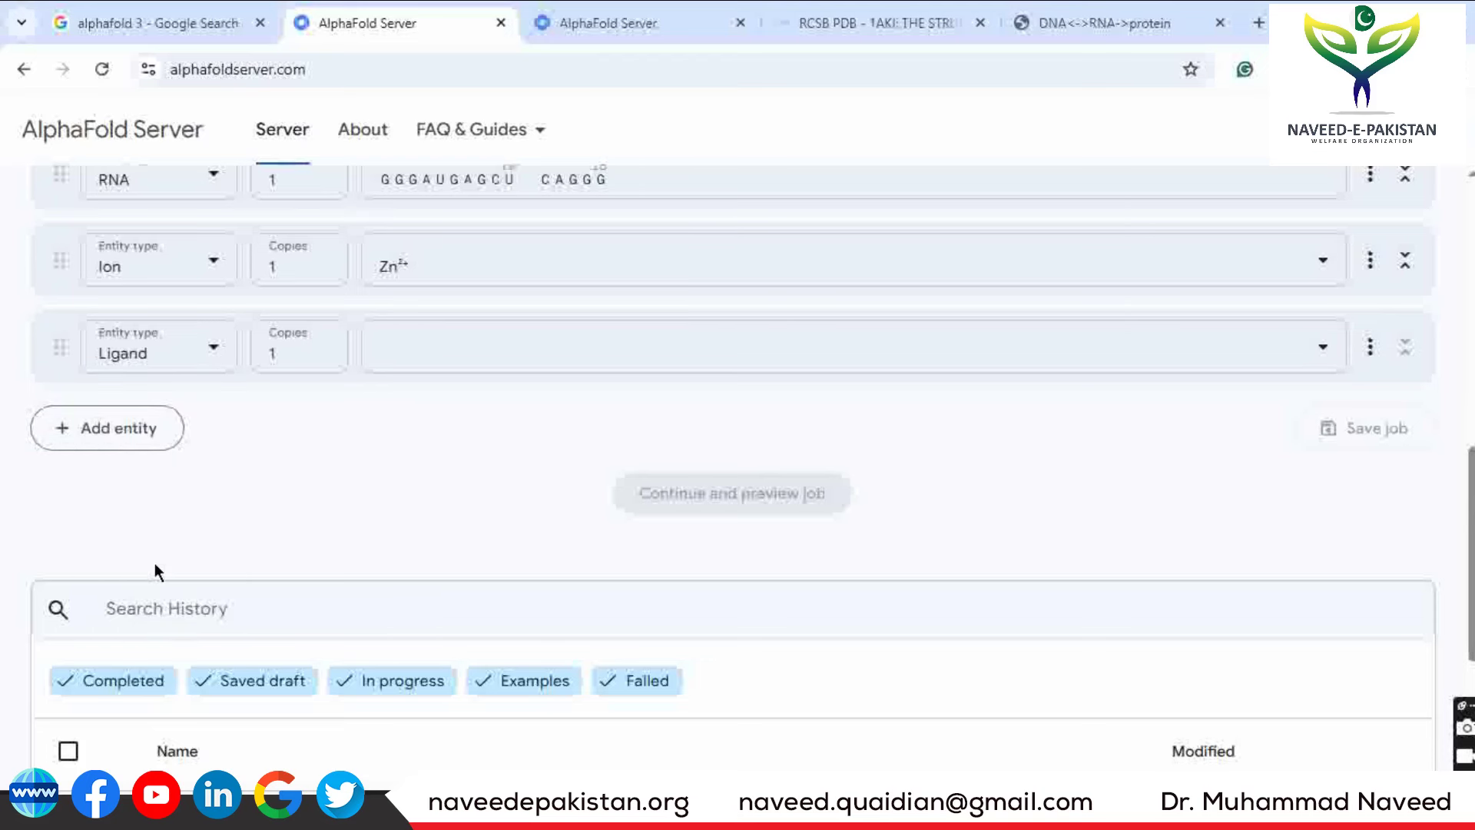
left_click(1324, 350)
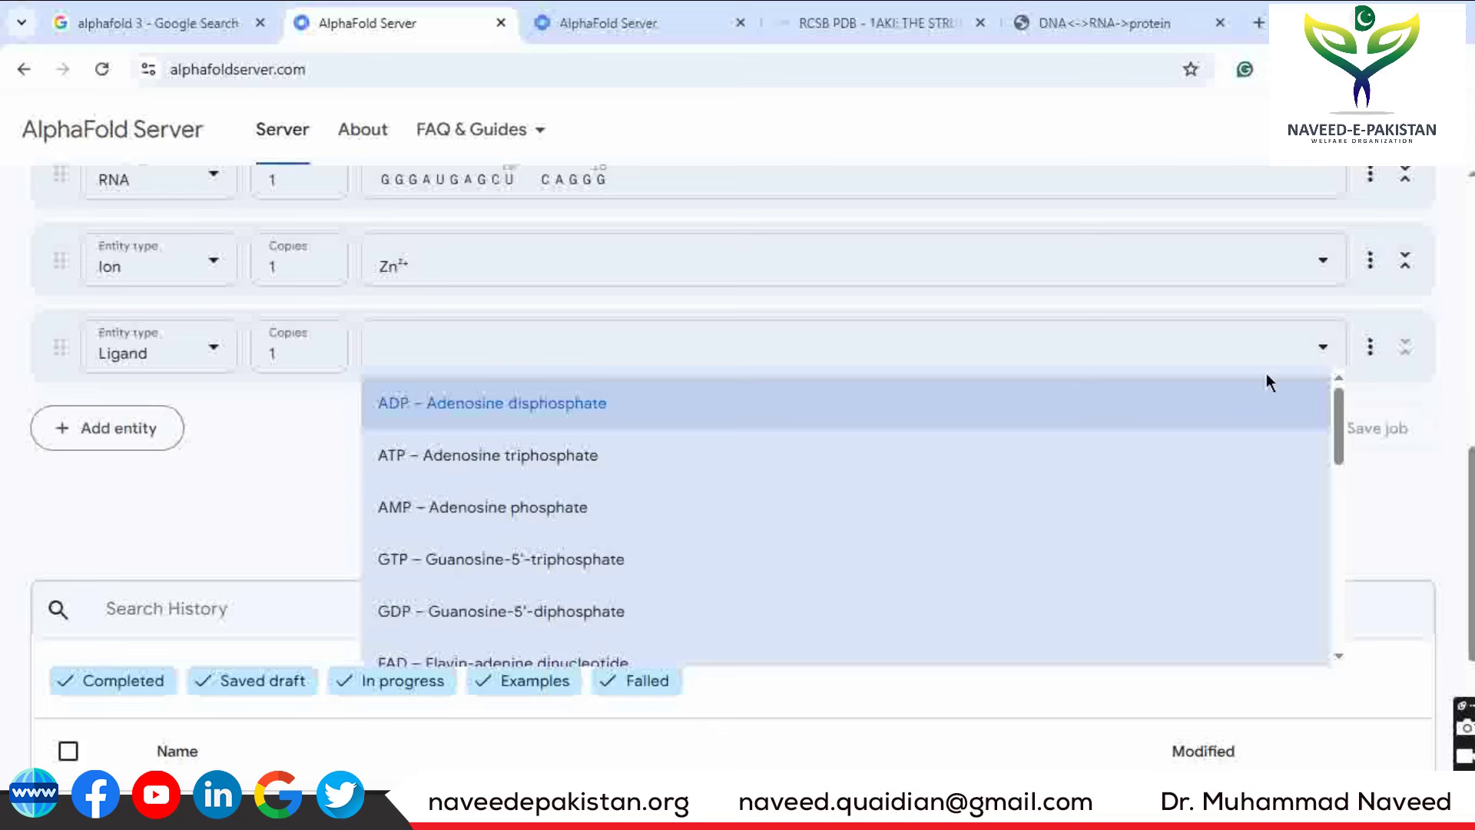
left_click(532, 470)
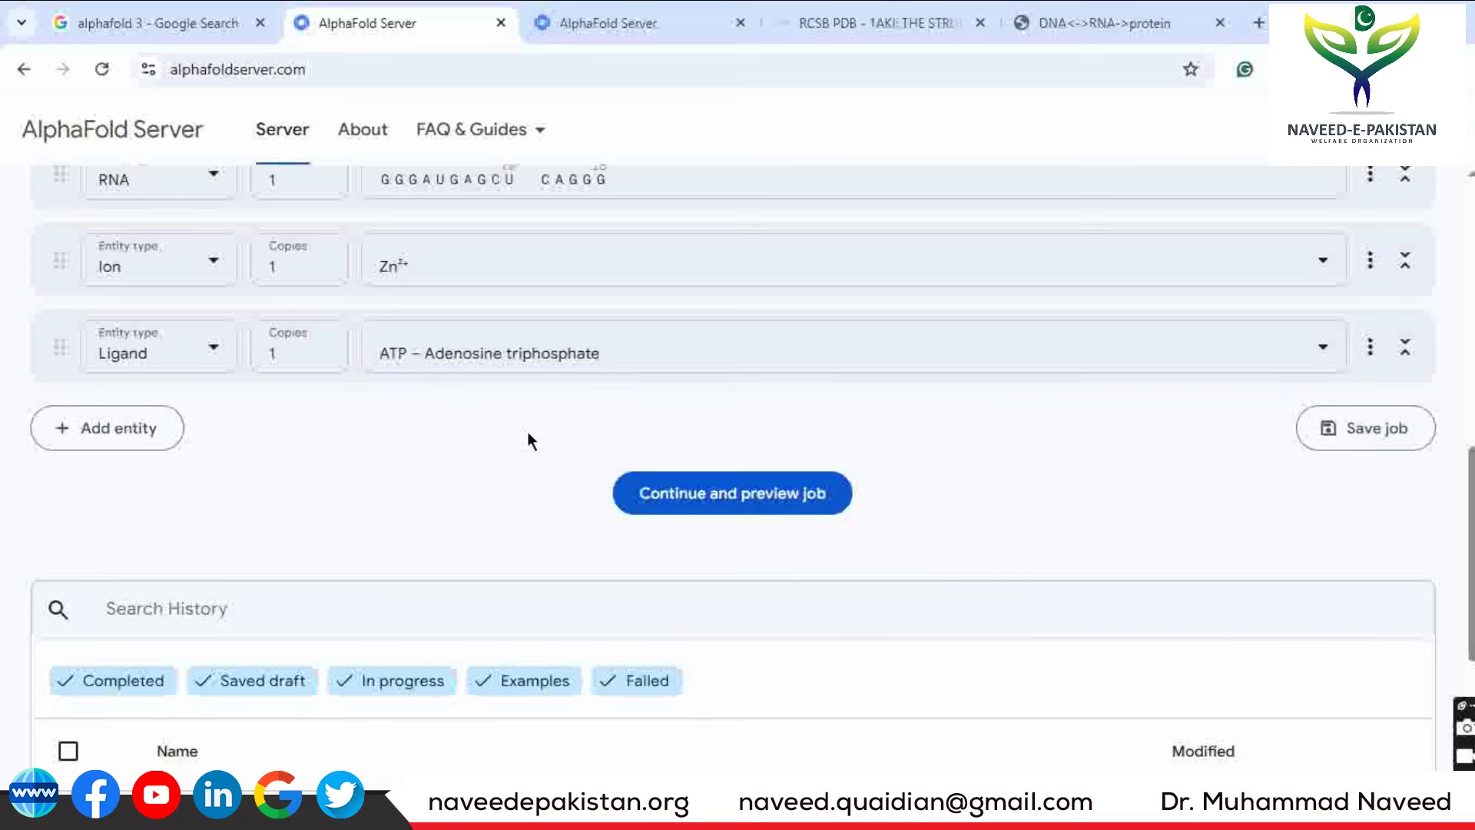
Preview the job, review its protein, RNA, ion and ligand entries, and submit it with the generated job name and automatic seed
scroll(737, 468, "up", 4)
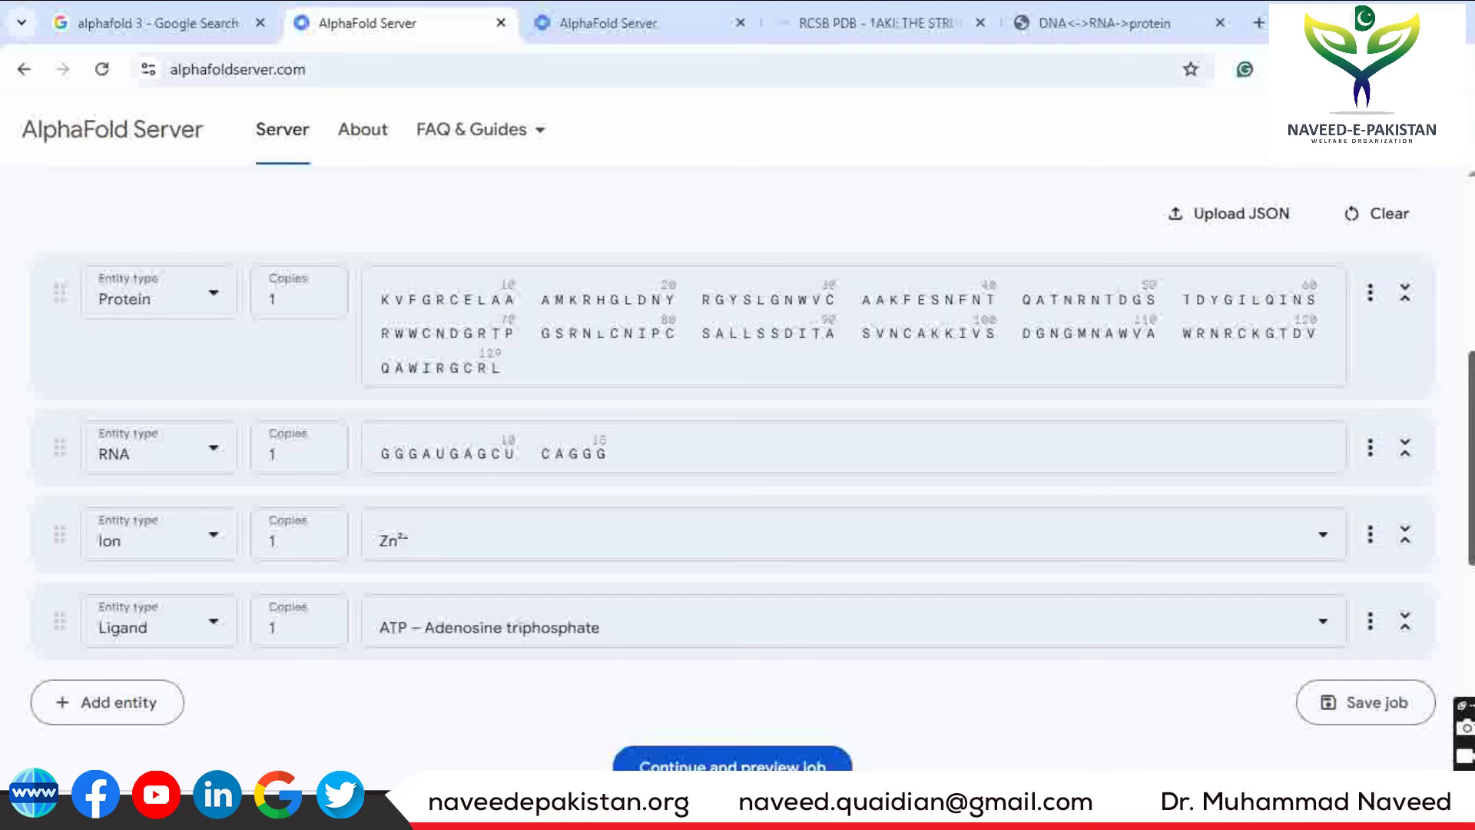
scroll(737, 461, "down", 4)
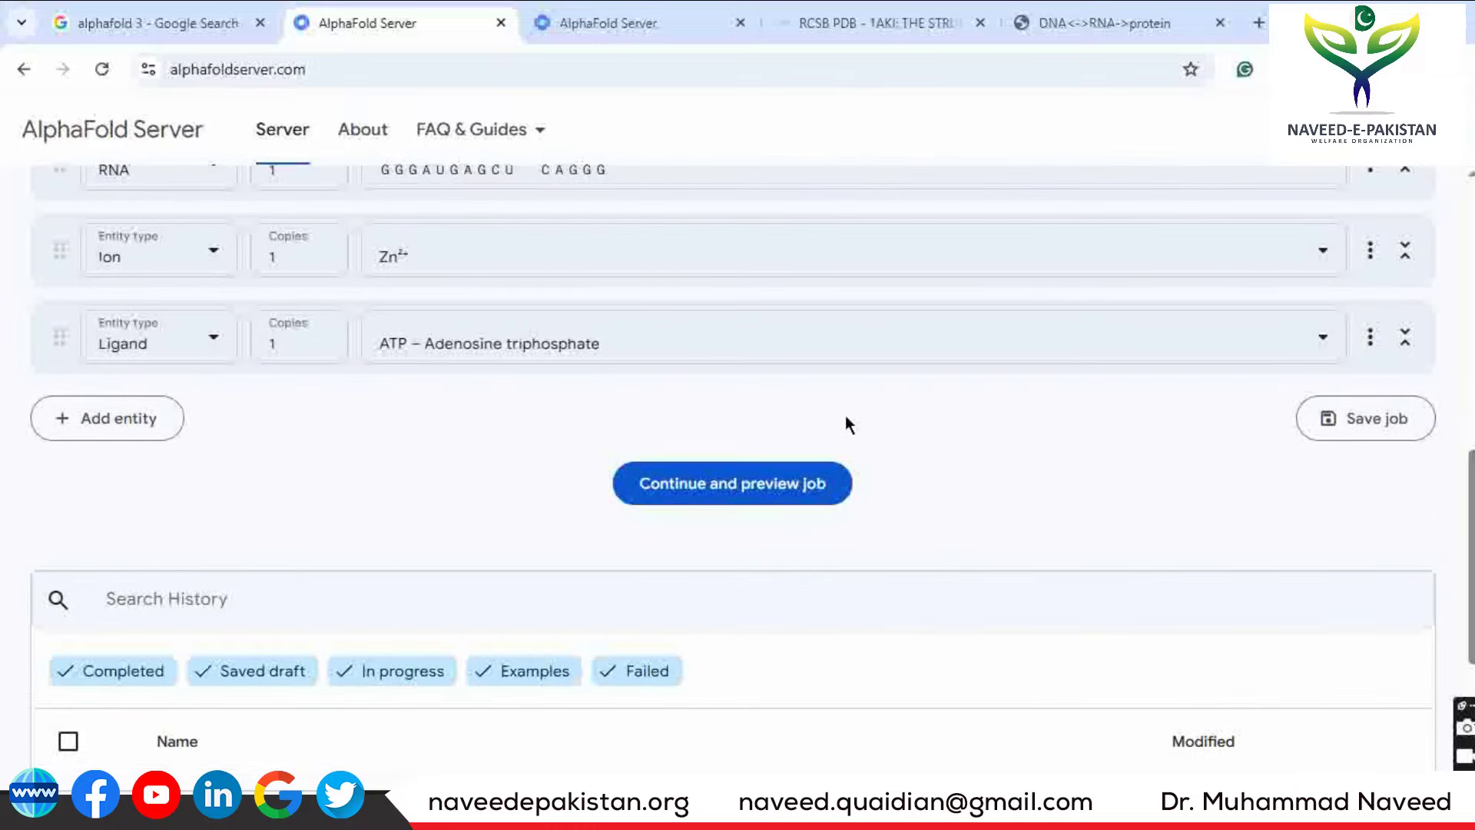
left_click(771, 486)
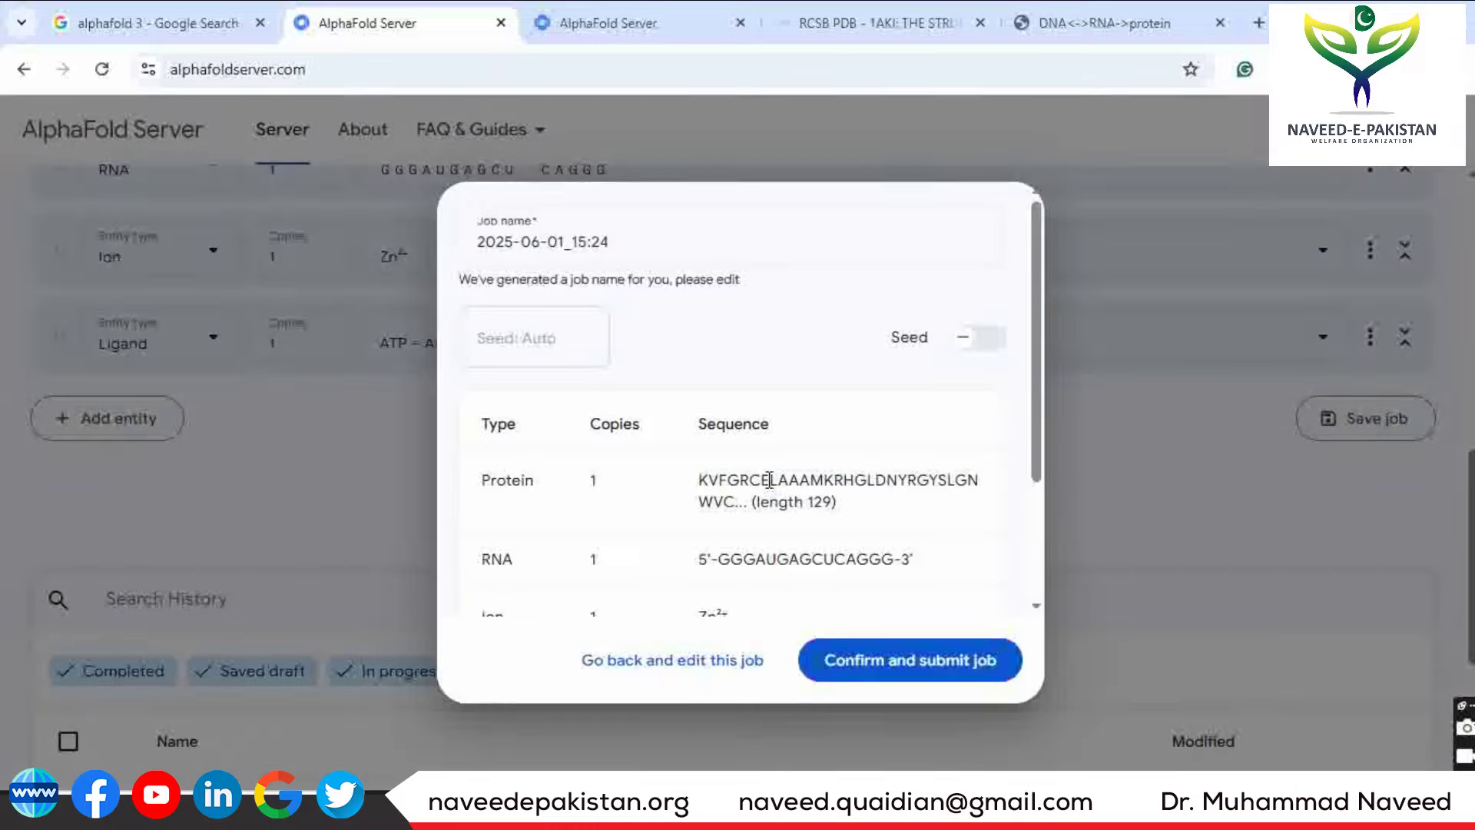
double_click(721, 481)
left_click(770, 361)
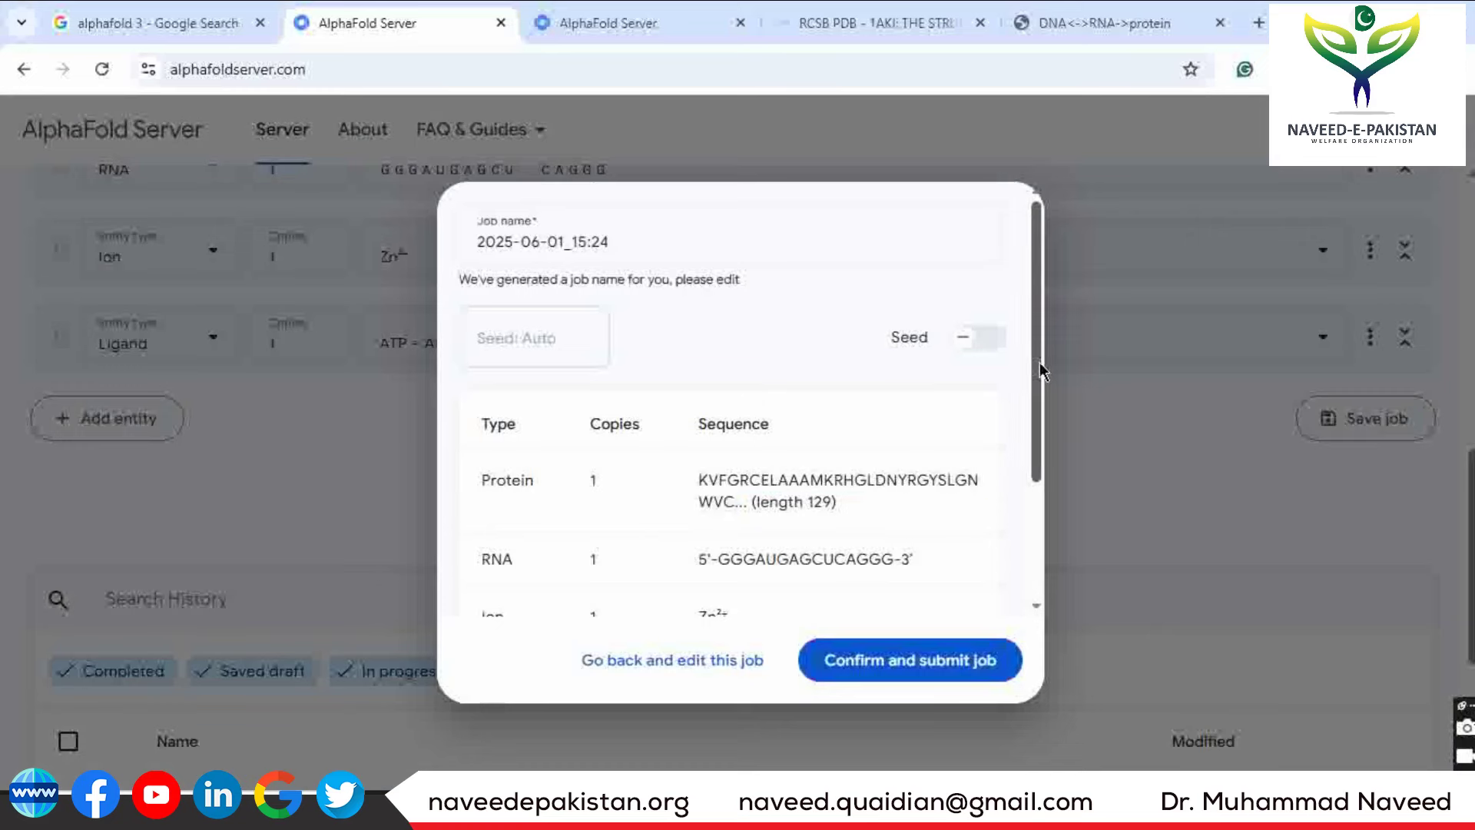
left_click_drag(1042, 371, 1042, 500)
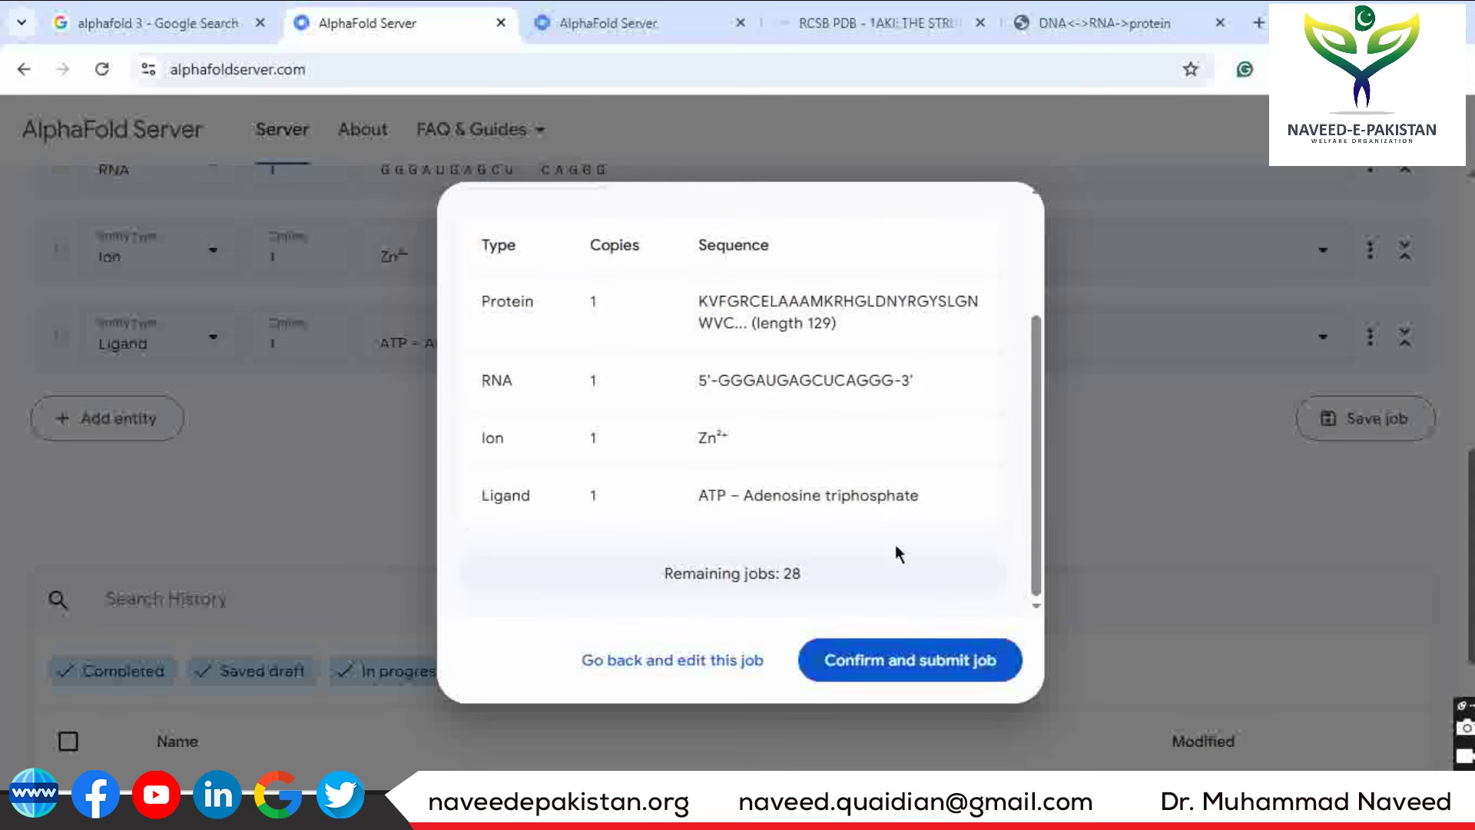
left_click(938, 676)
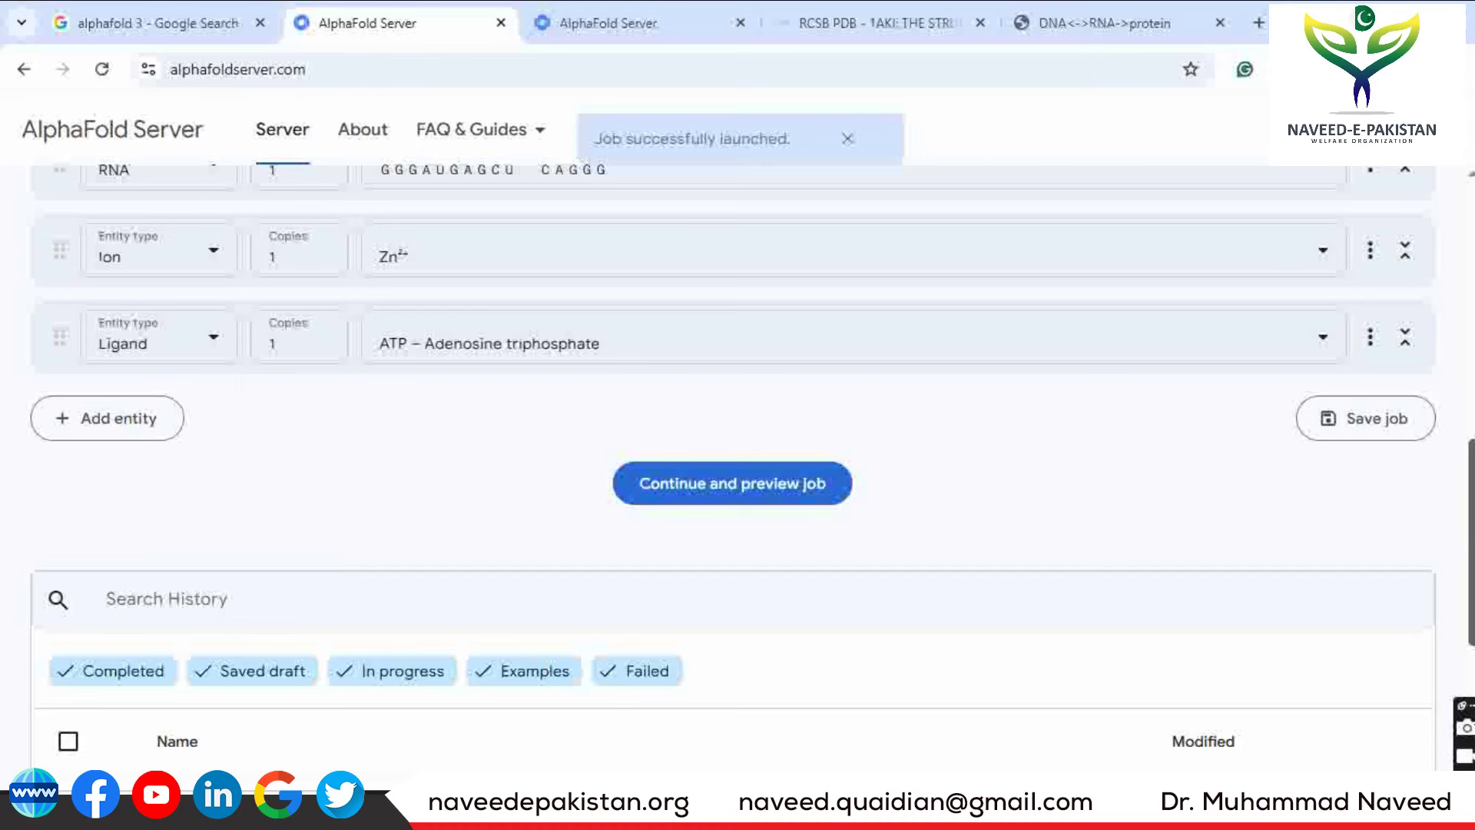
scroll(737, 461, "down", 2)
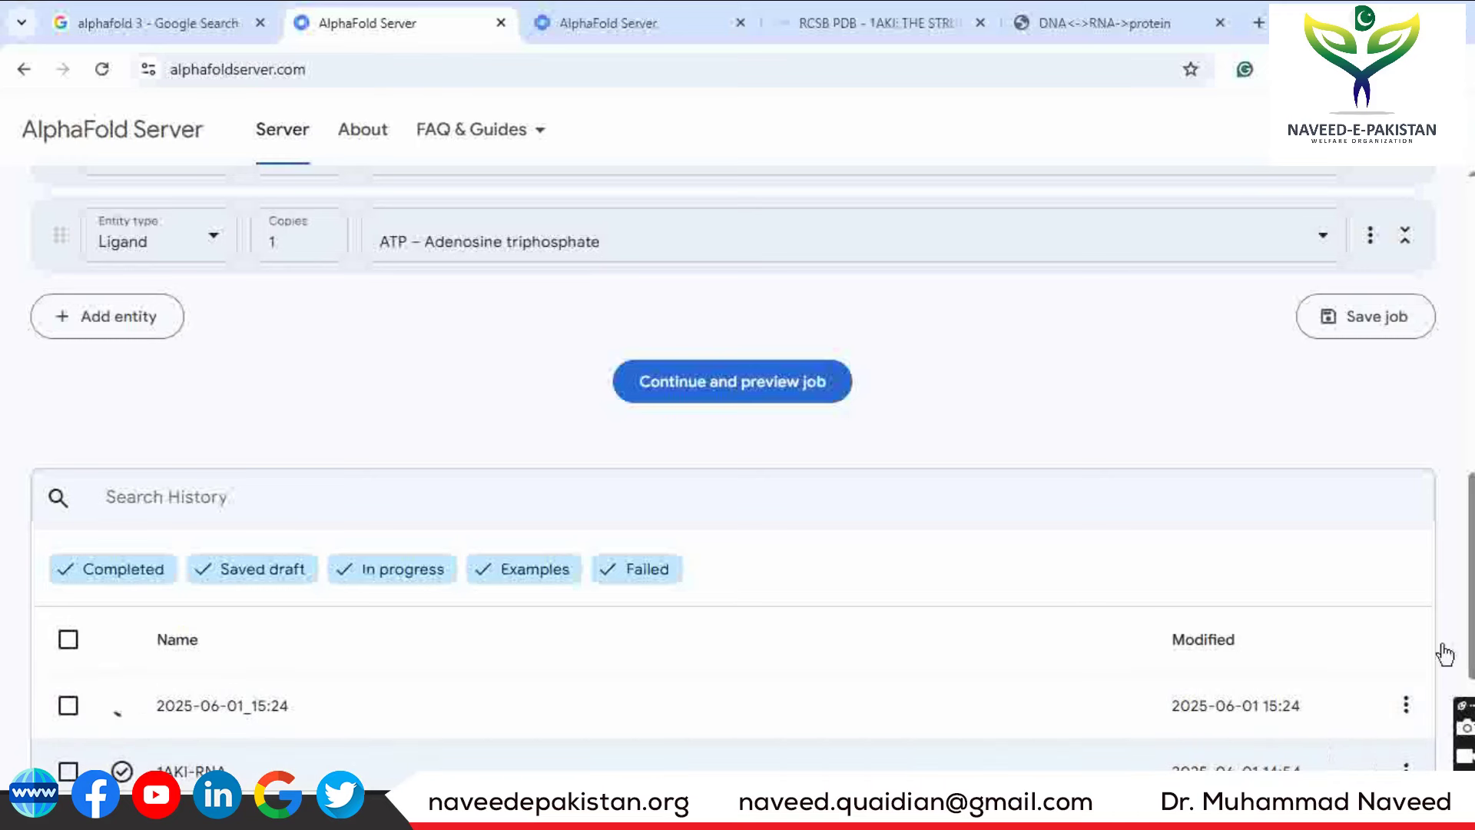
Switch to the results page of the completed 1AKI-RNA job and rotate its predicted complex to inspect it
scroll(441, 739, "down", 2)
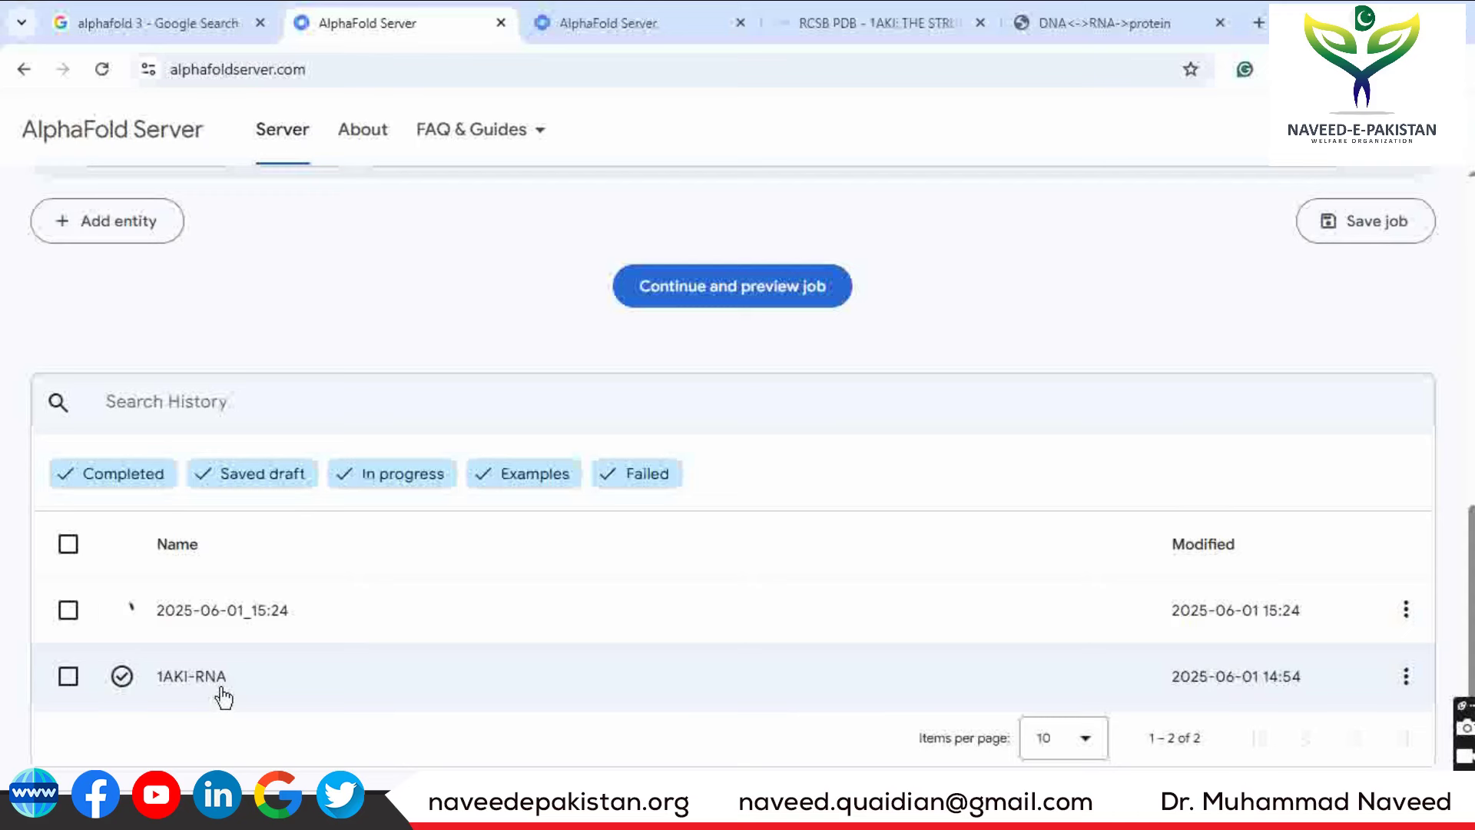
left_click(626, 25)
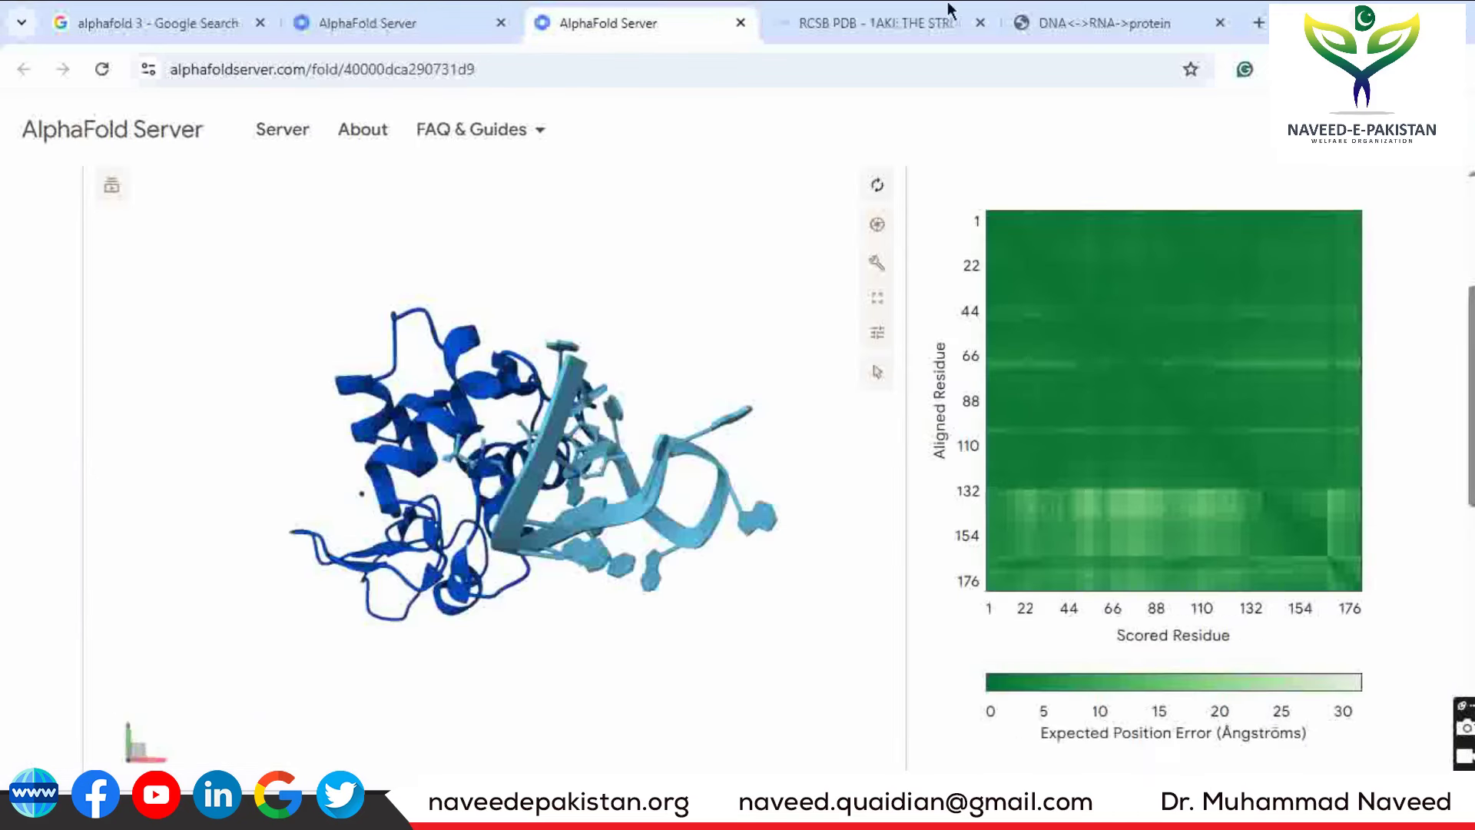
left_click_drag(1470, 357, 1470, 338)
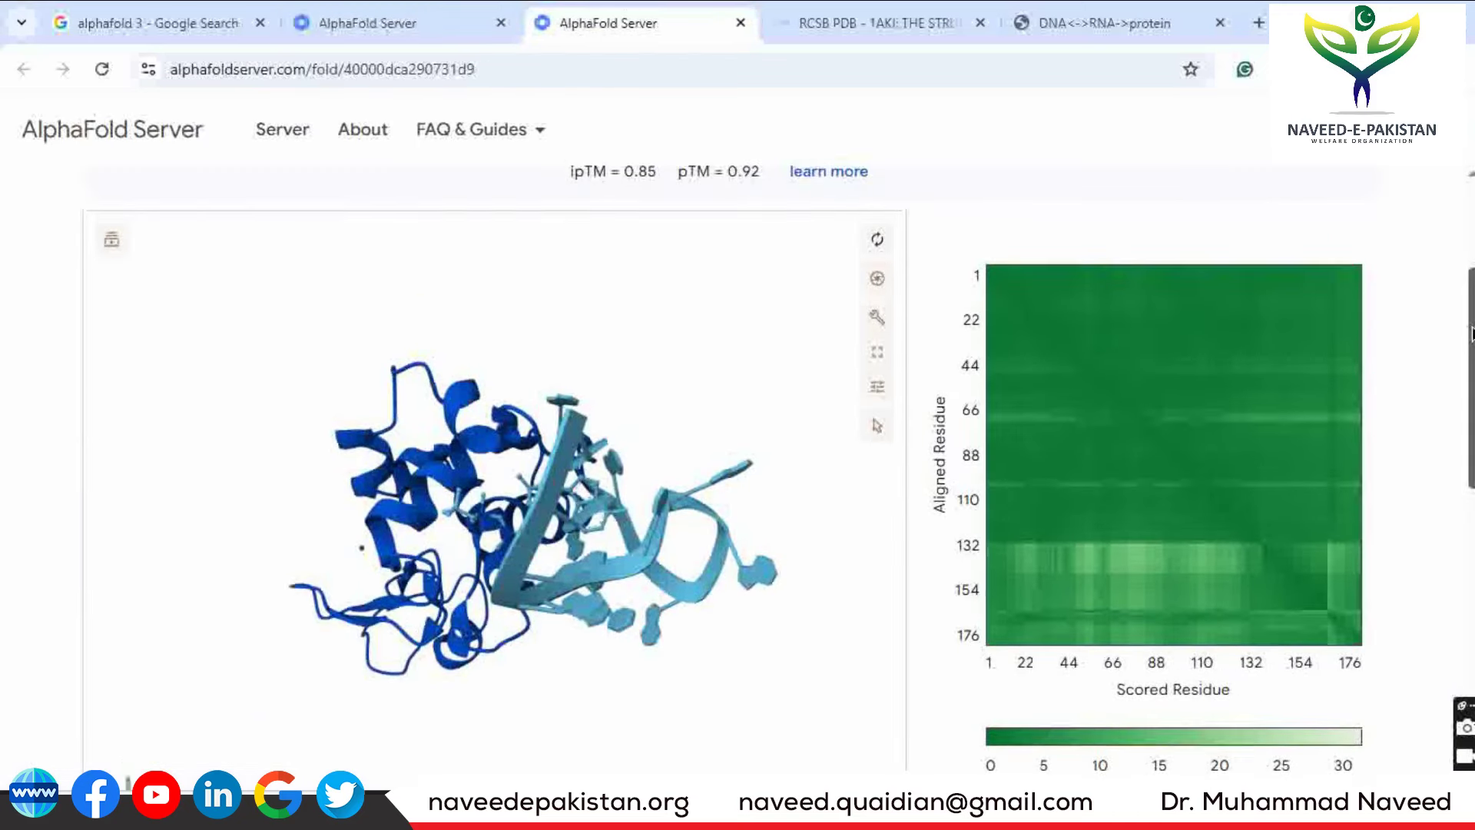
left_click_drag(413, 446, 522, 330)
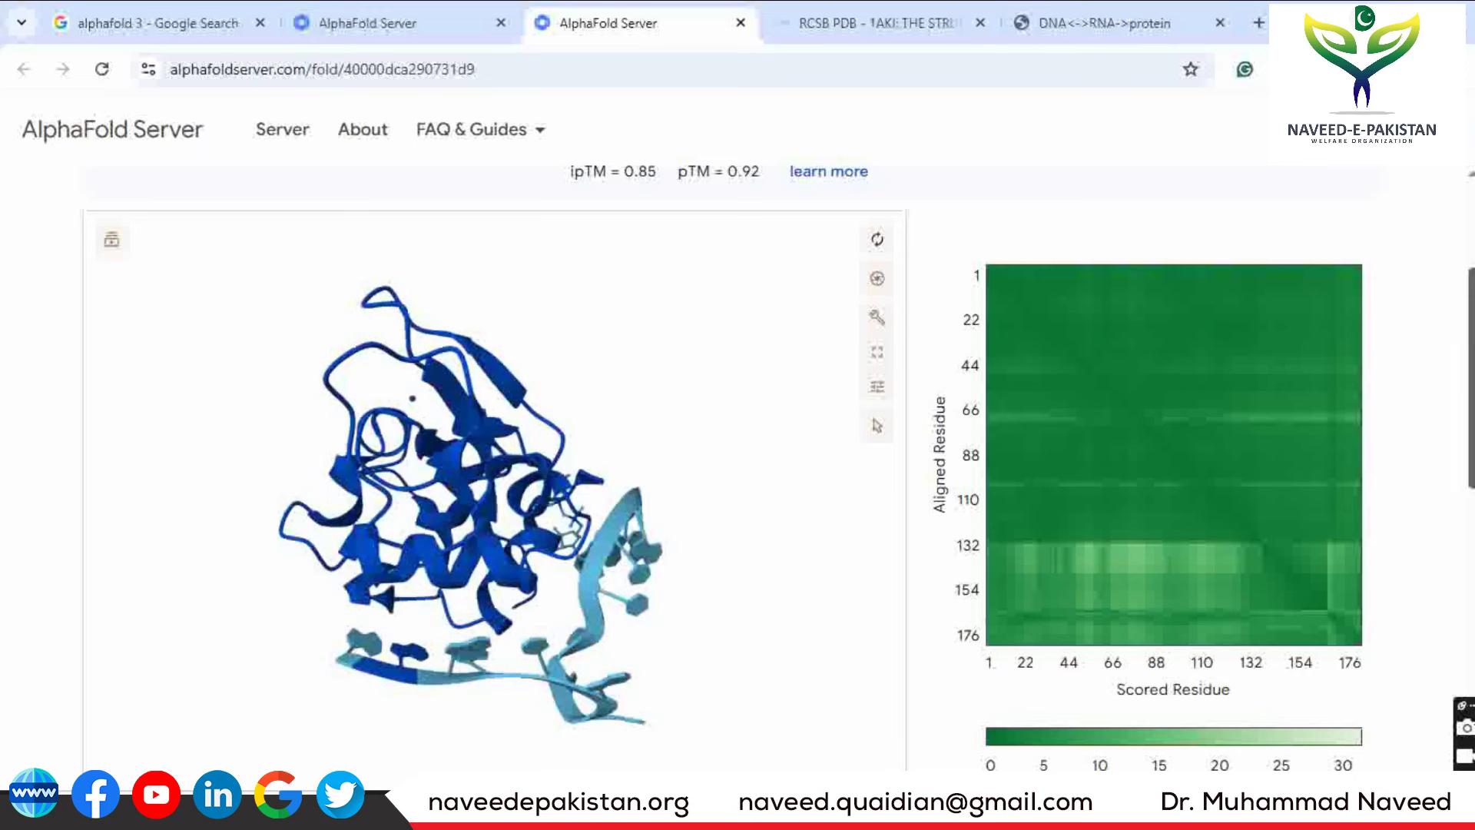
Review the pLDDT confidence legend, the ipTM and pTM scores and the expected position error plot
left_click_drag(1470, 332, 1470, 284)
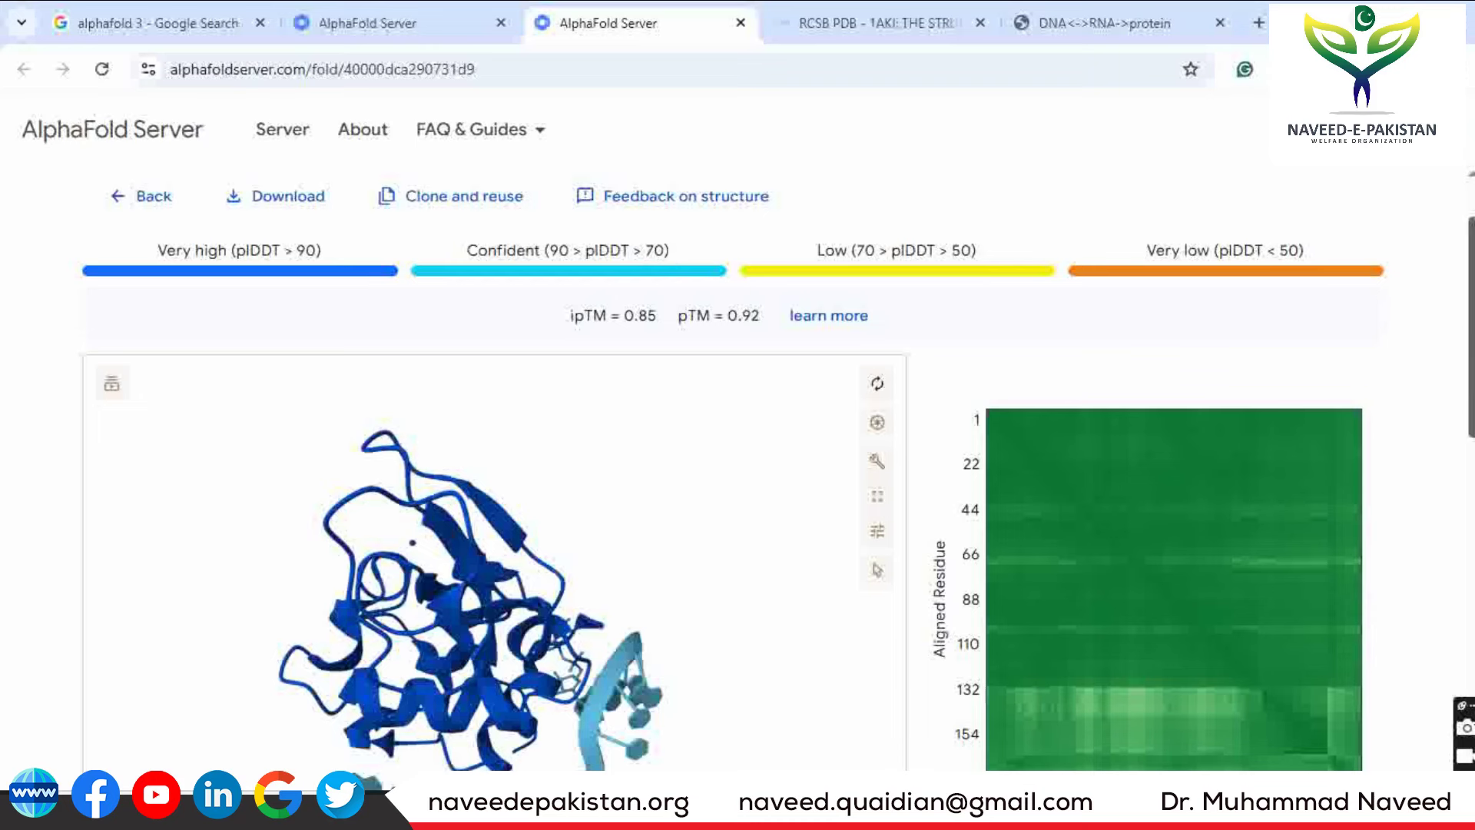
scroll(1460, 334, "down", 1)
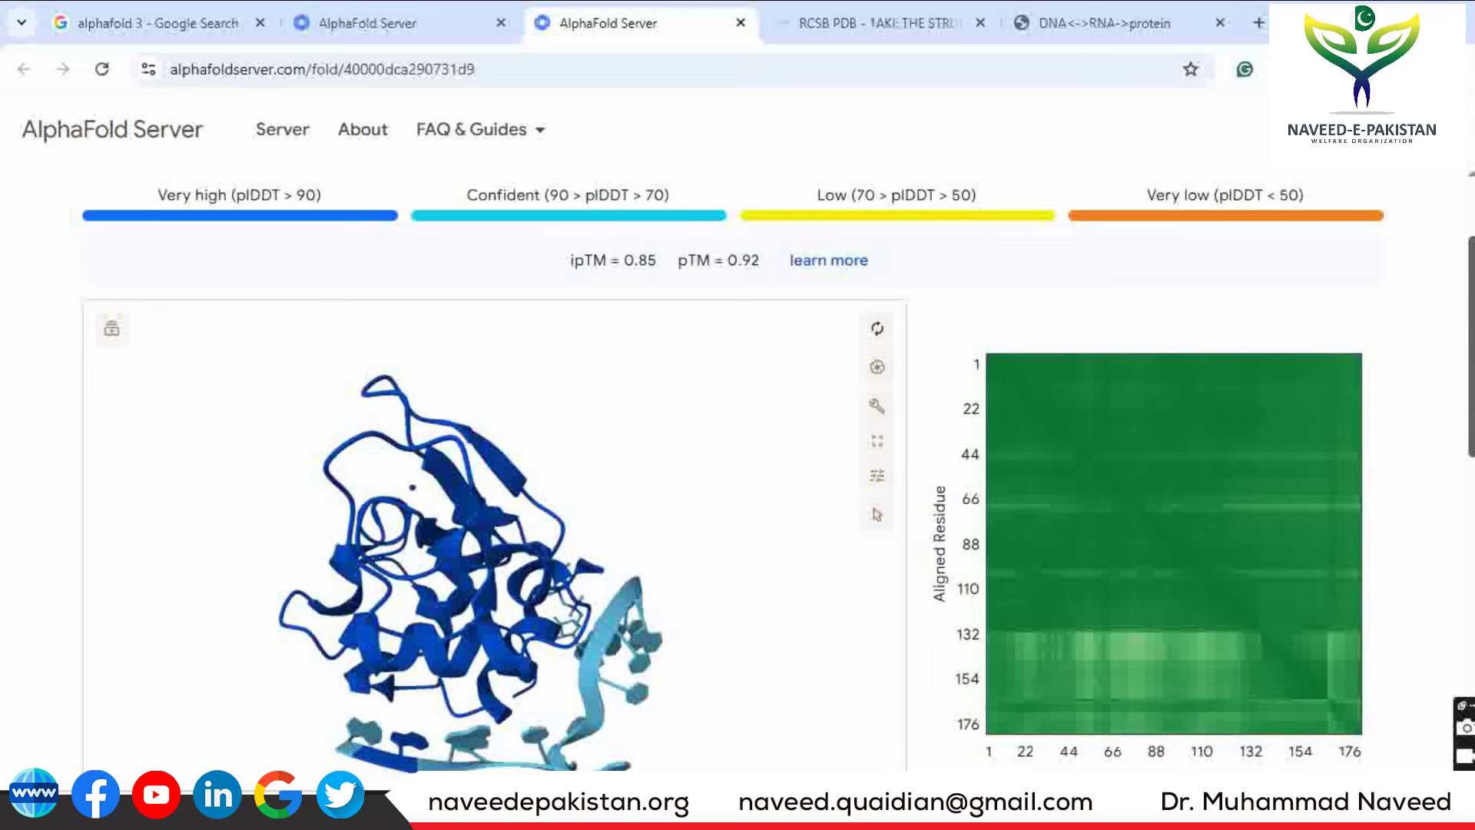
scroll(777, 473, "down", 1)
scroll(777, 473, "up", 2)
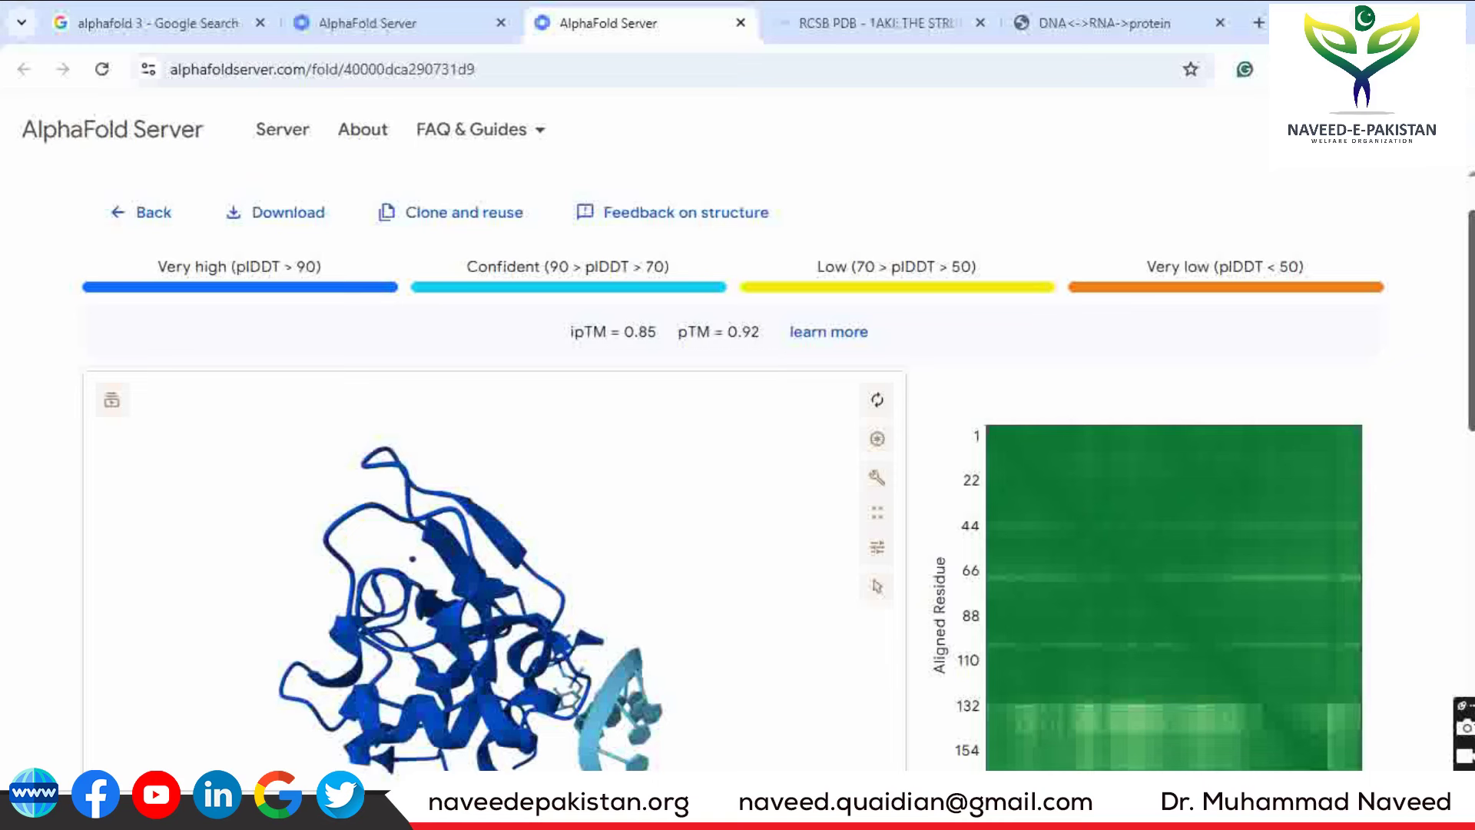
left_click_drag(1470, 329, 1471, 343)
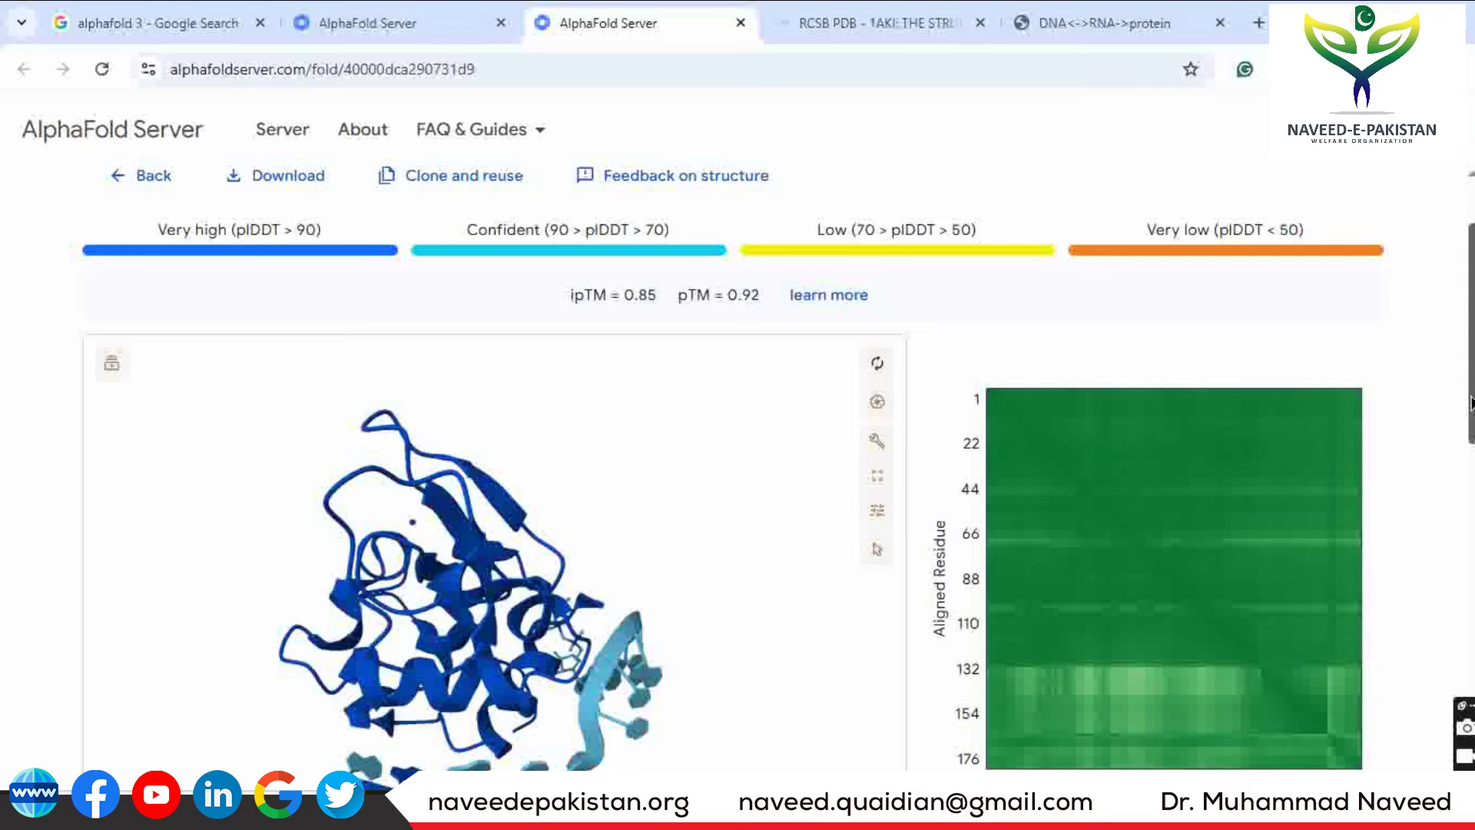
scroll(1470, 401, "down", 3)
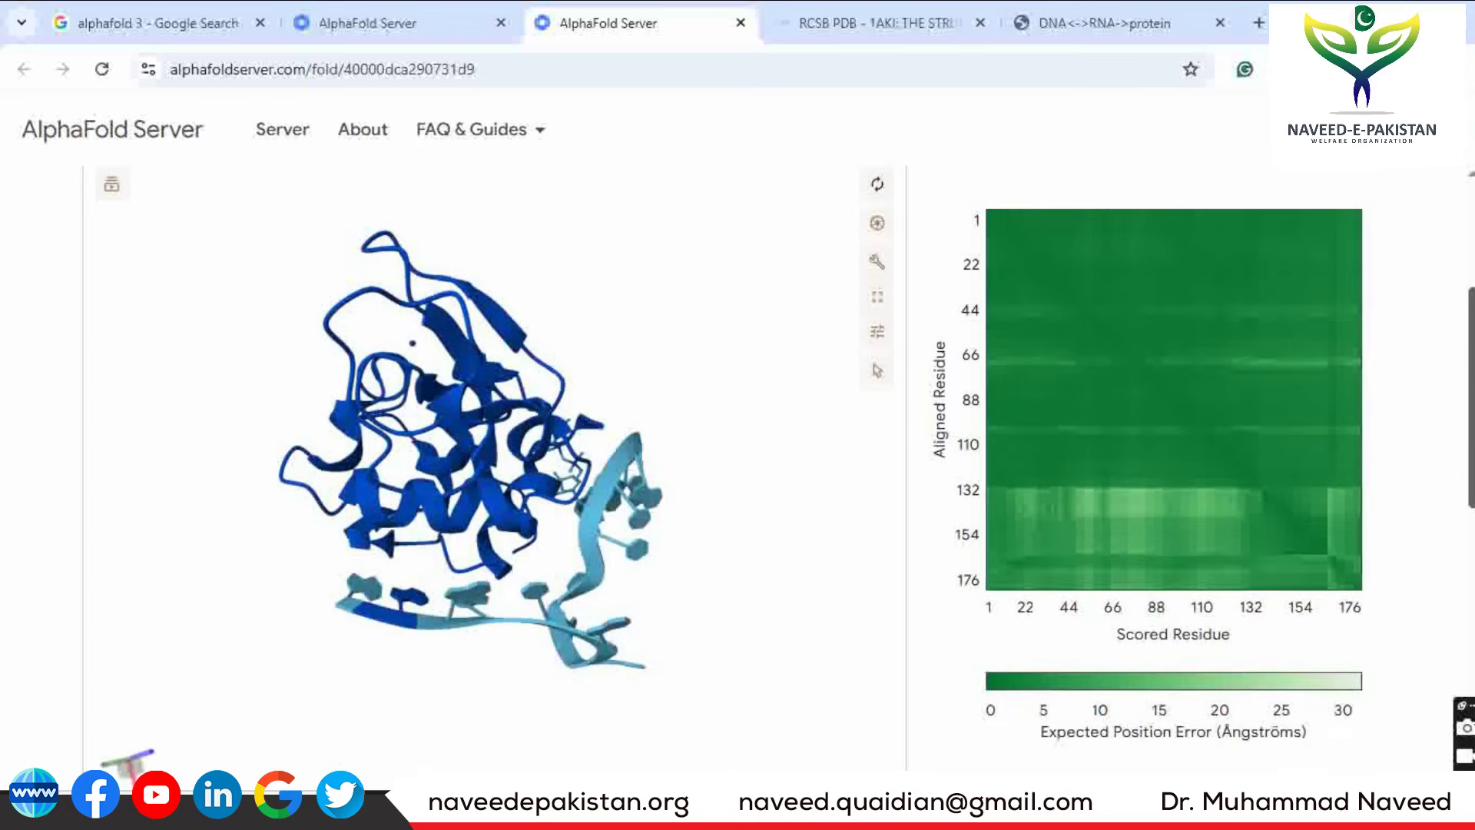
Set the coloring of the Polymer component to the atom property Atom Id using the structure tools
left_click_drag(533, 555, 542, 427)
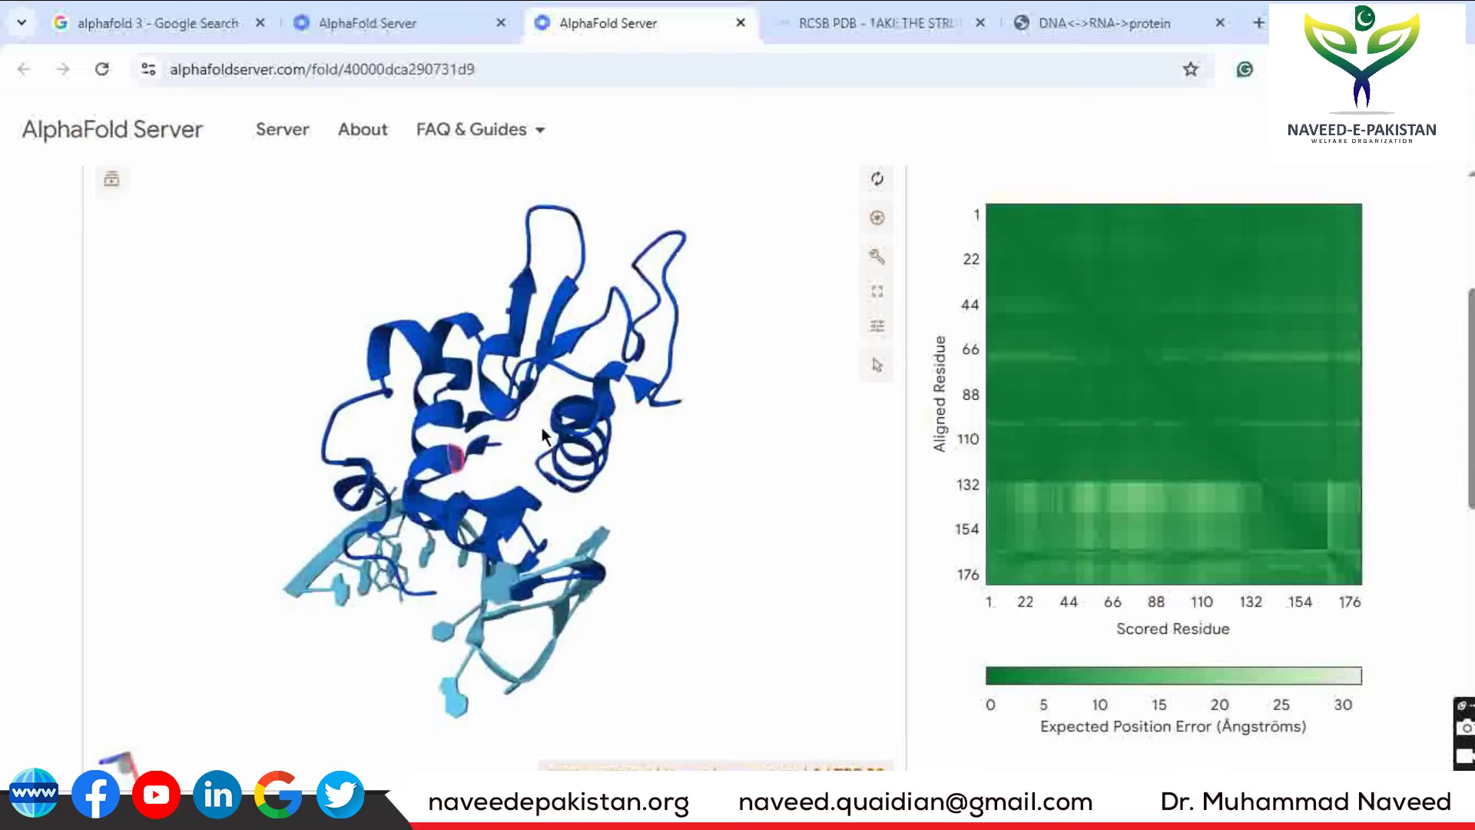
left_click(876, 255)
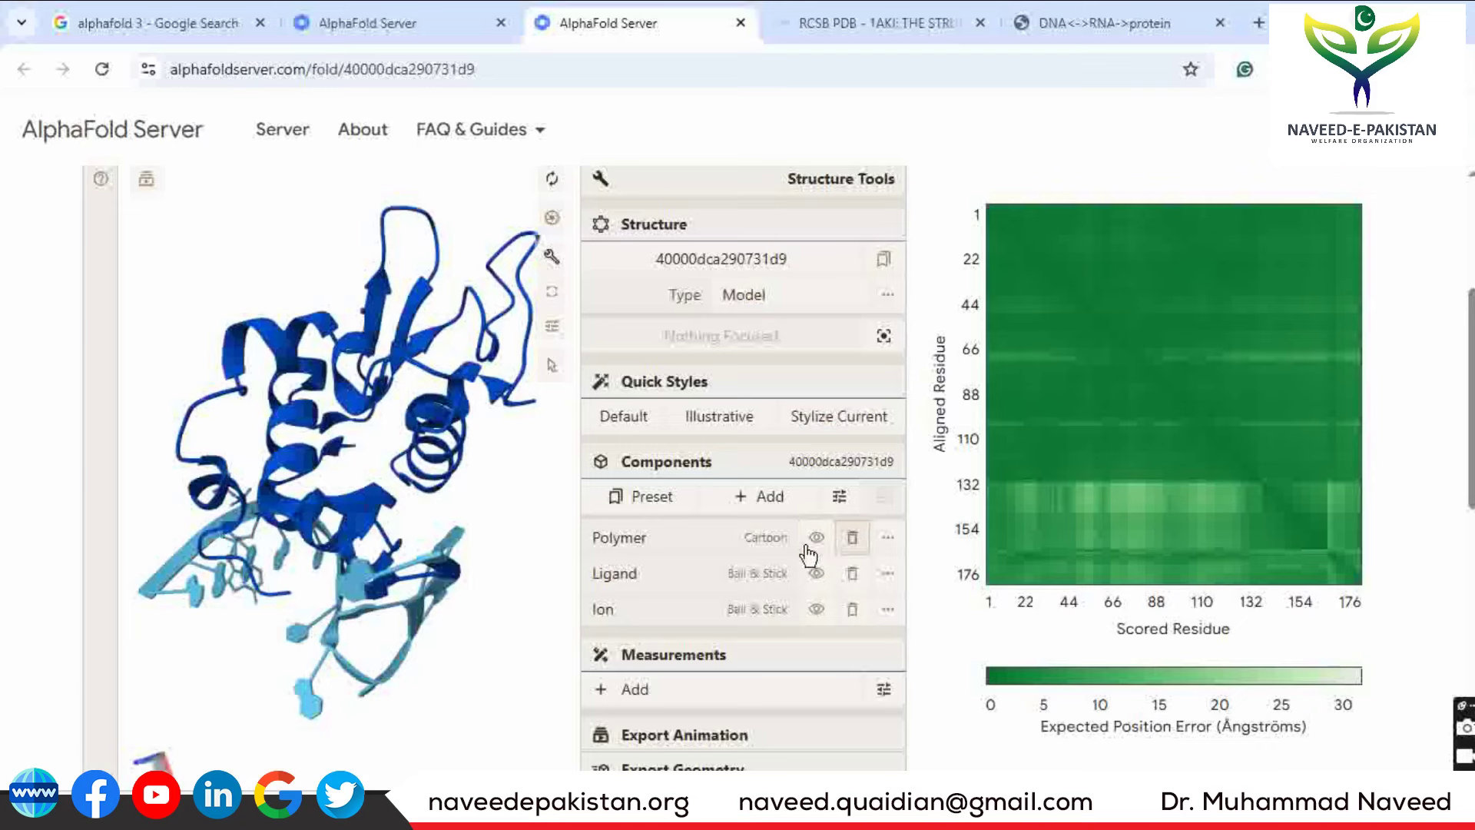
left_click(753, 549)
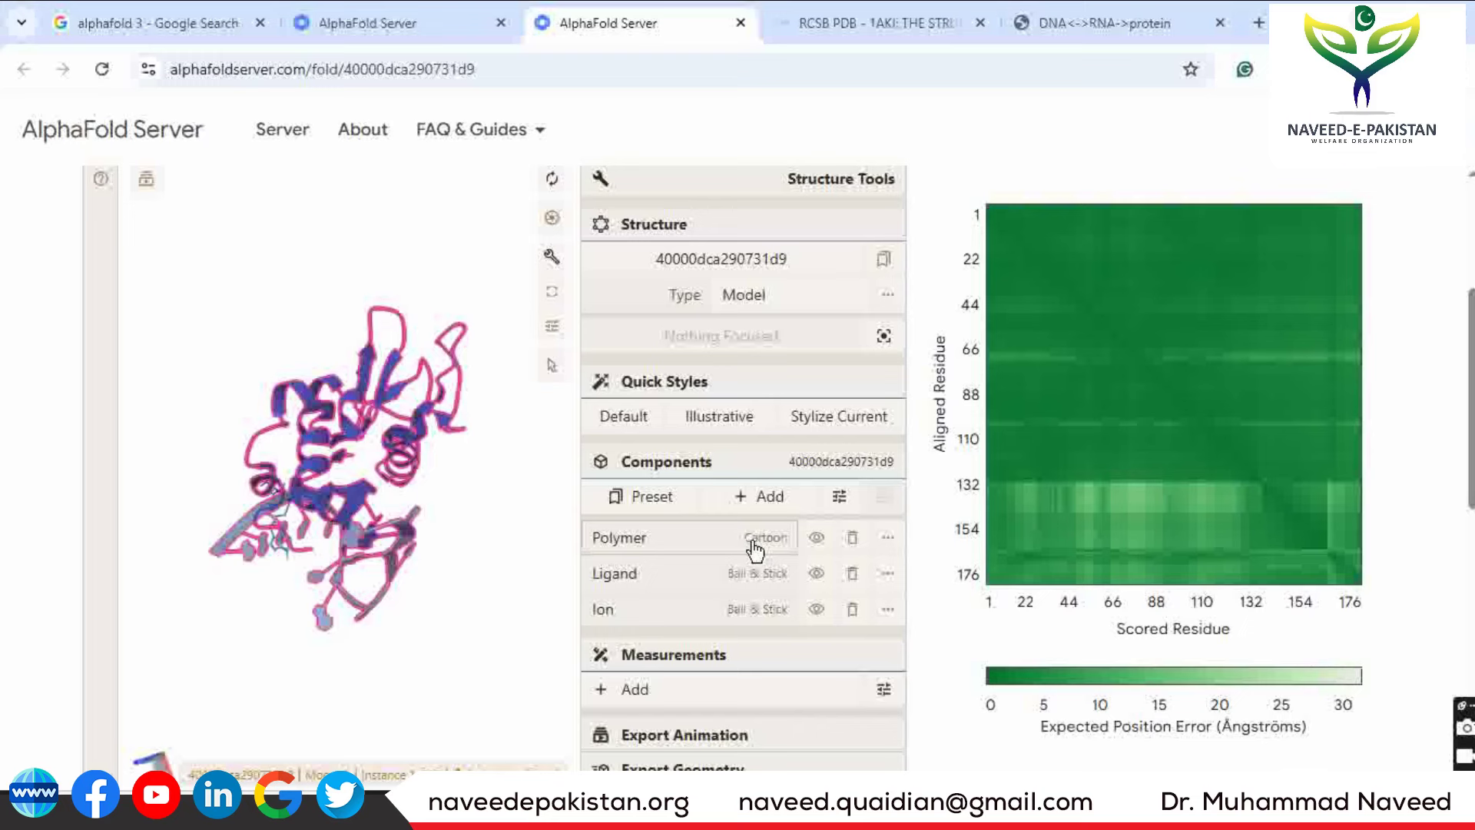
left_click(883, 541)
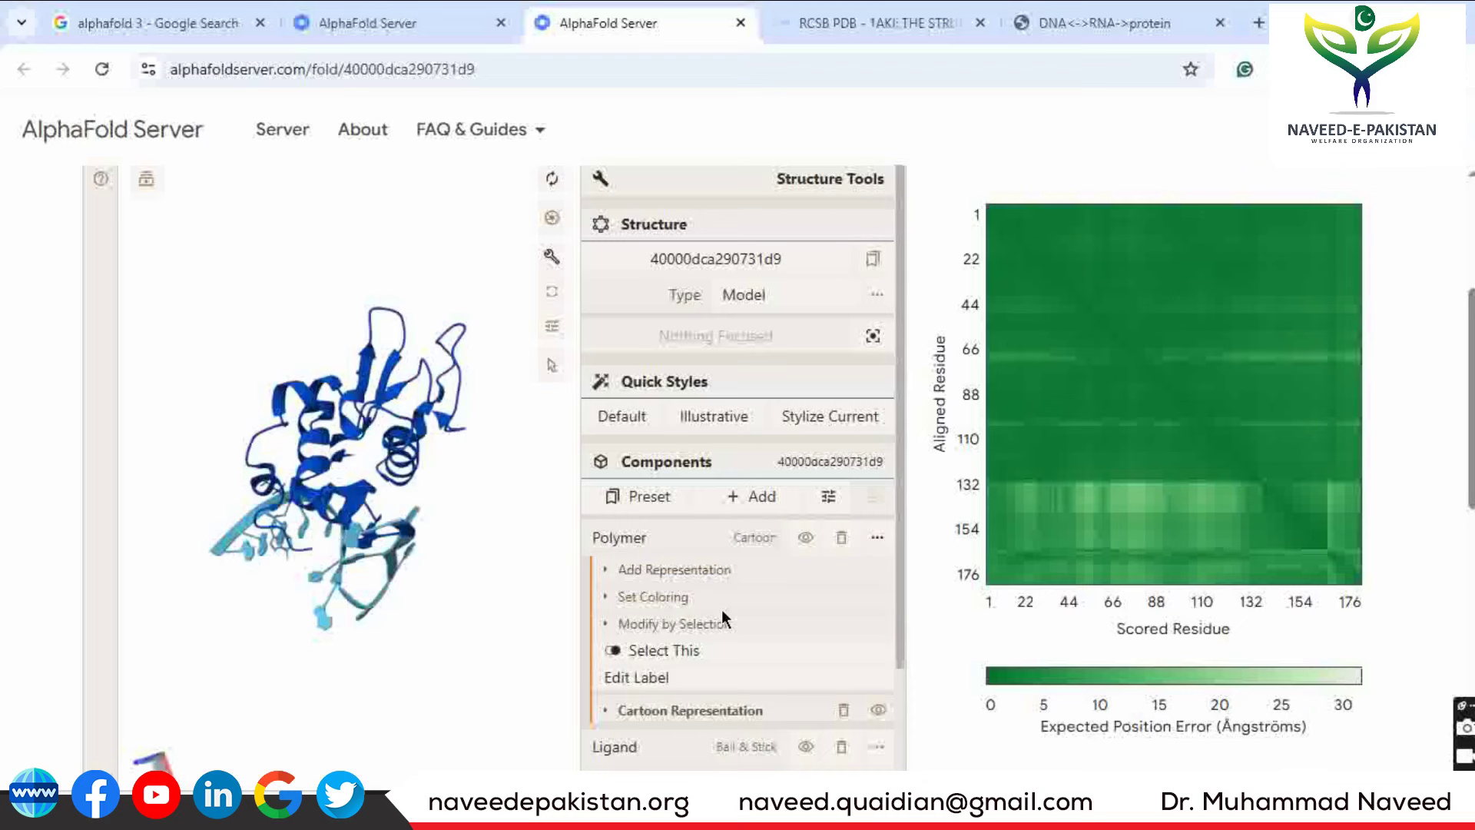
left_click(696, 599)
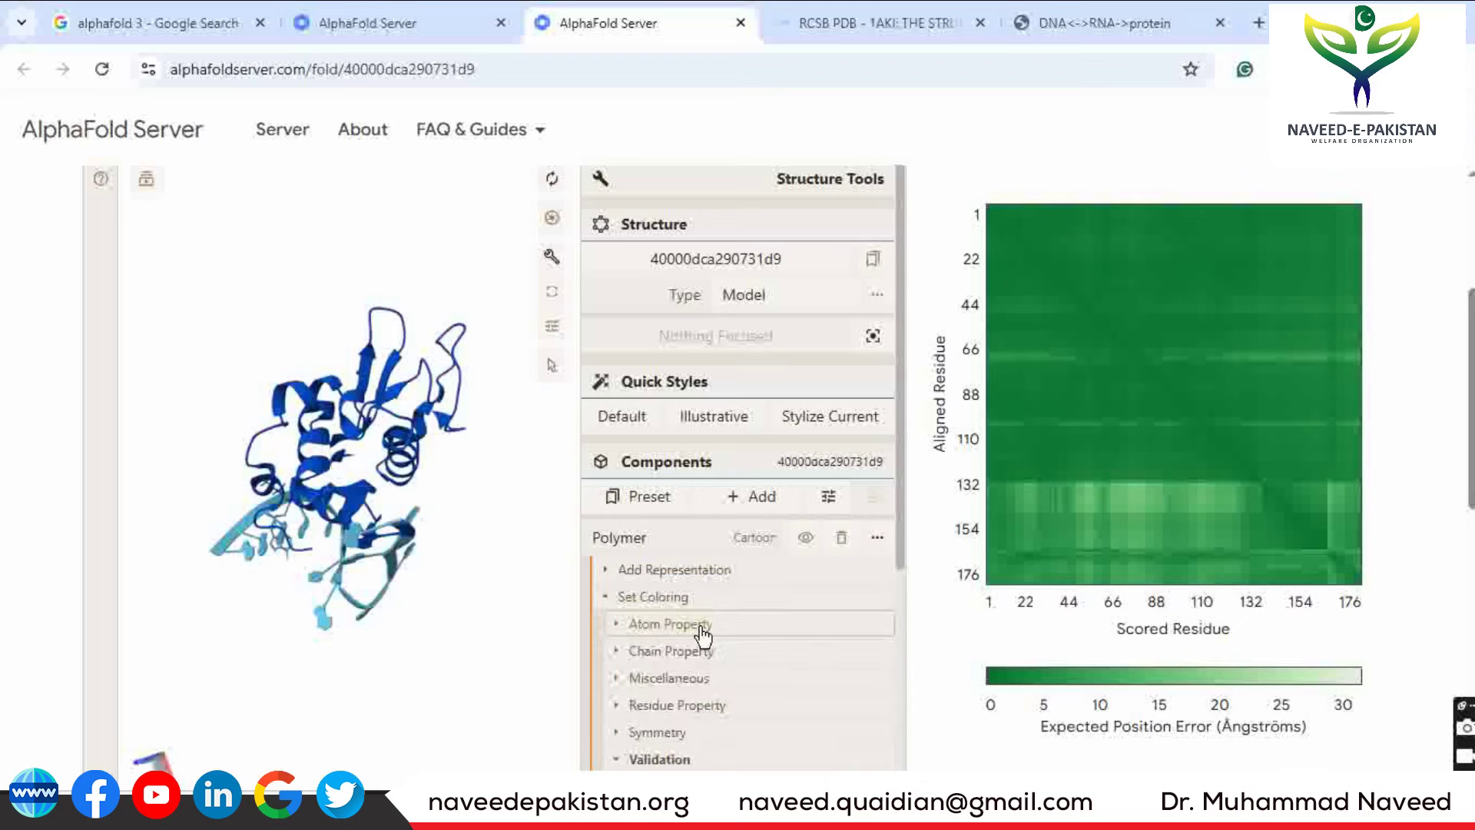
left_click(701, 626)
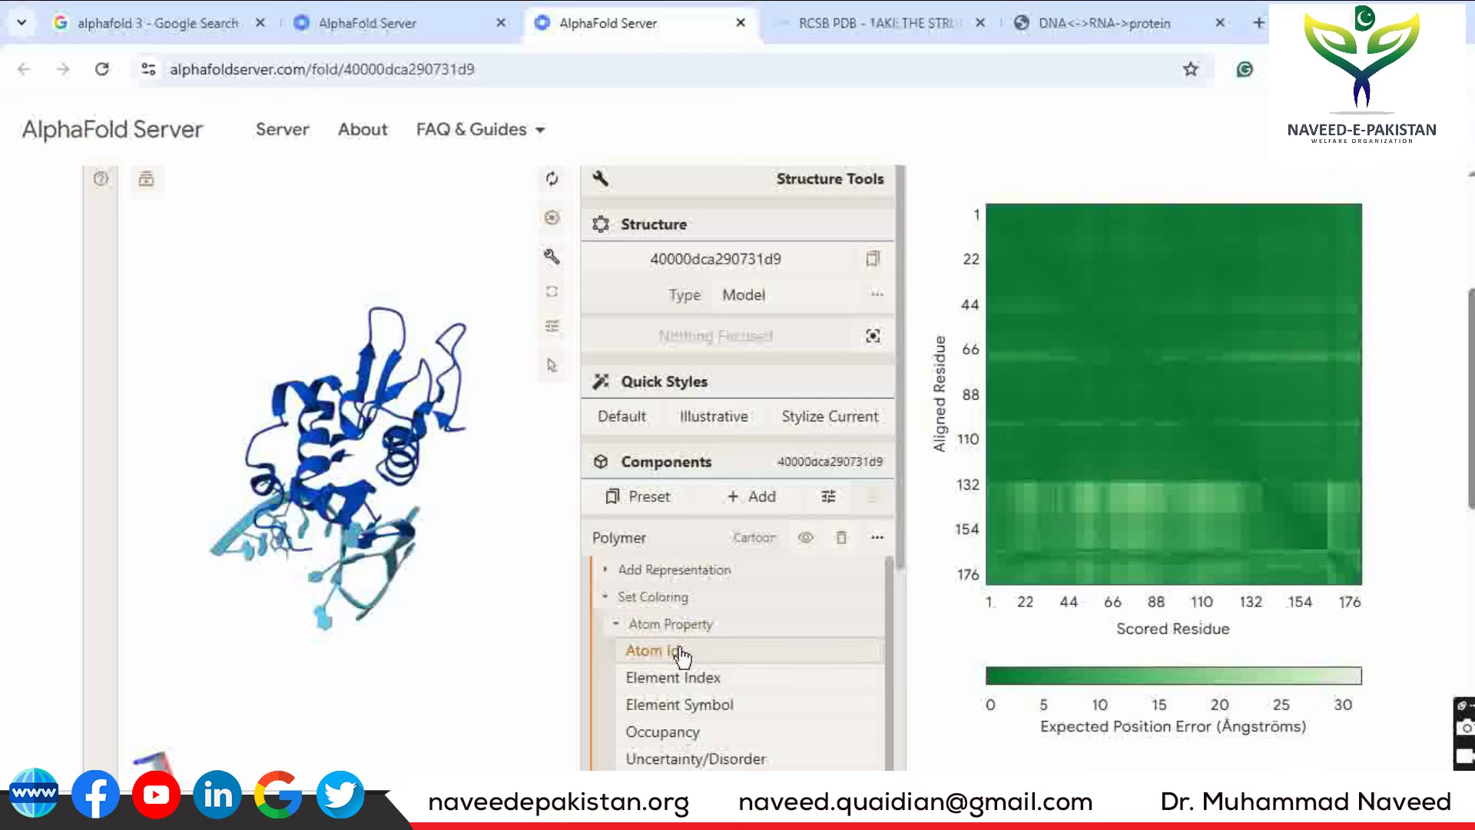
left_click(679, 650)
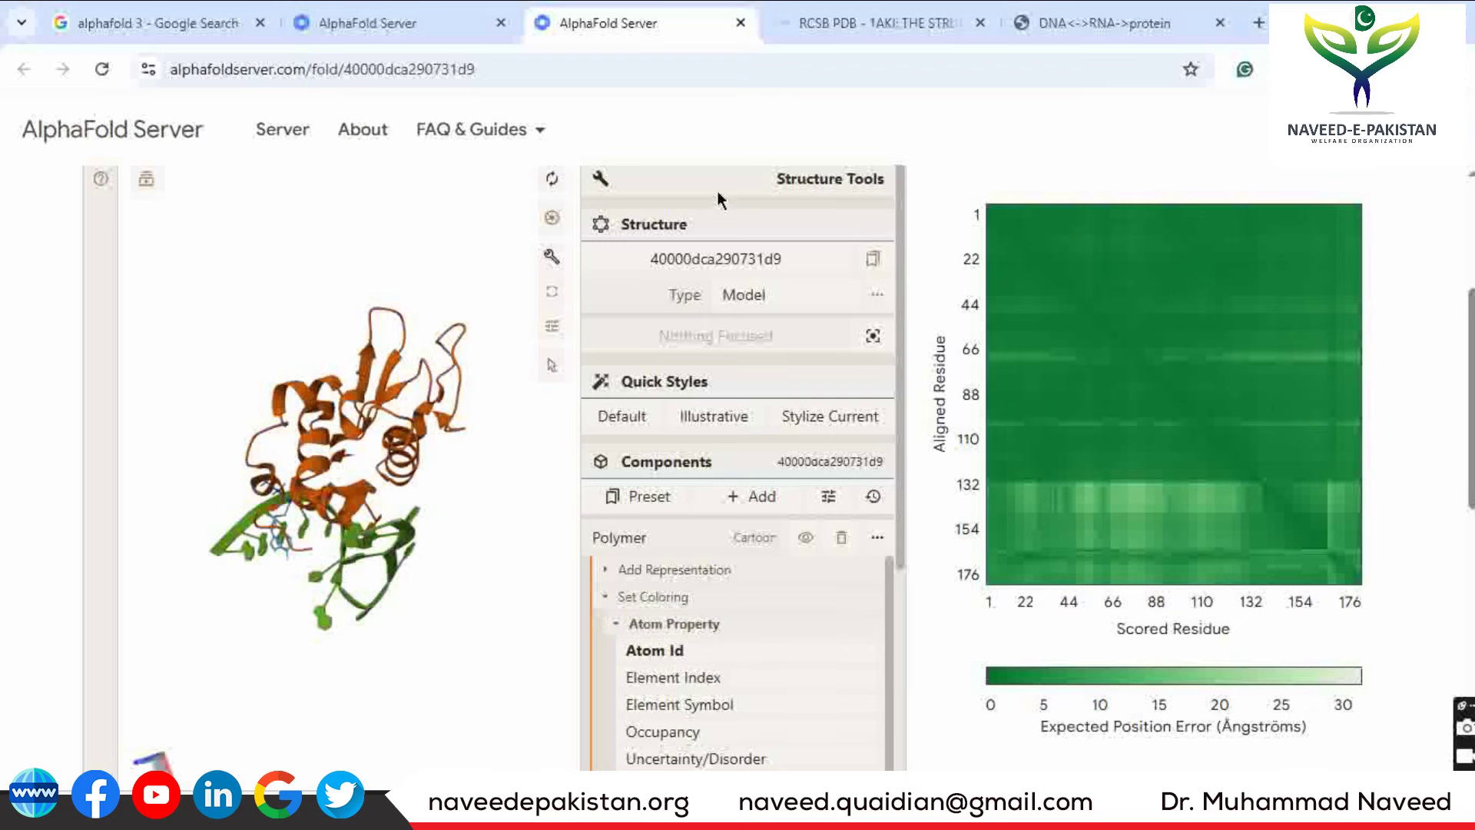
left_click(553, 259)
Examine the recolored complex alongside its confidence scores and expected position error plot
scroll(525, 450, "up", 3)
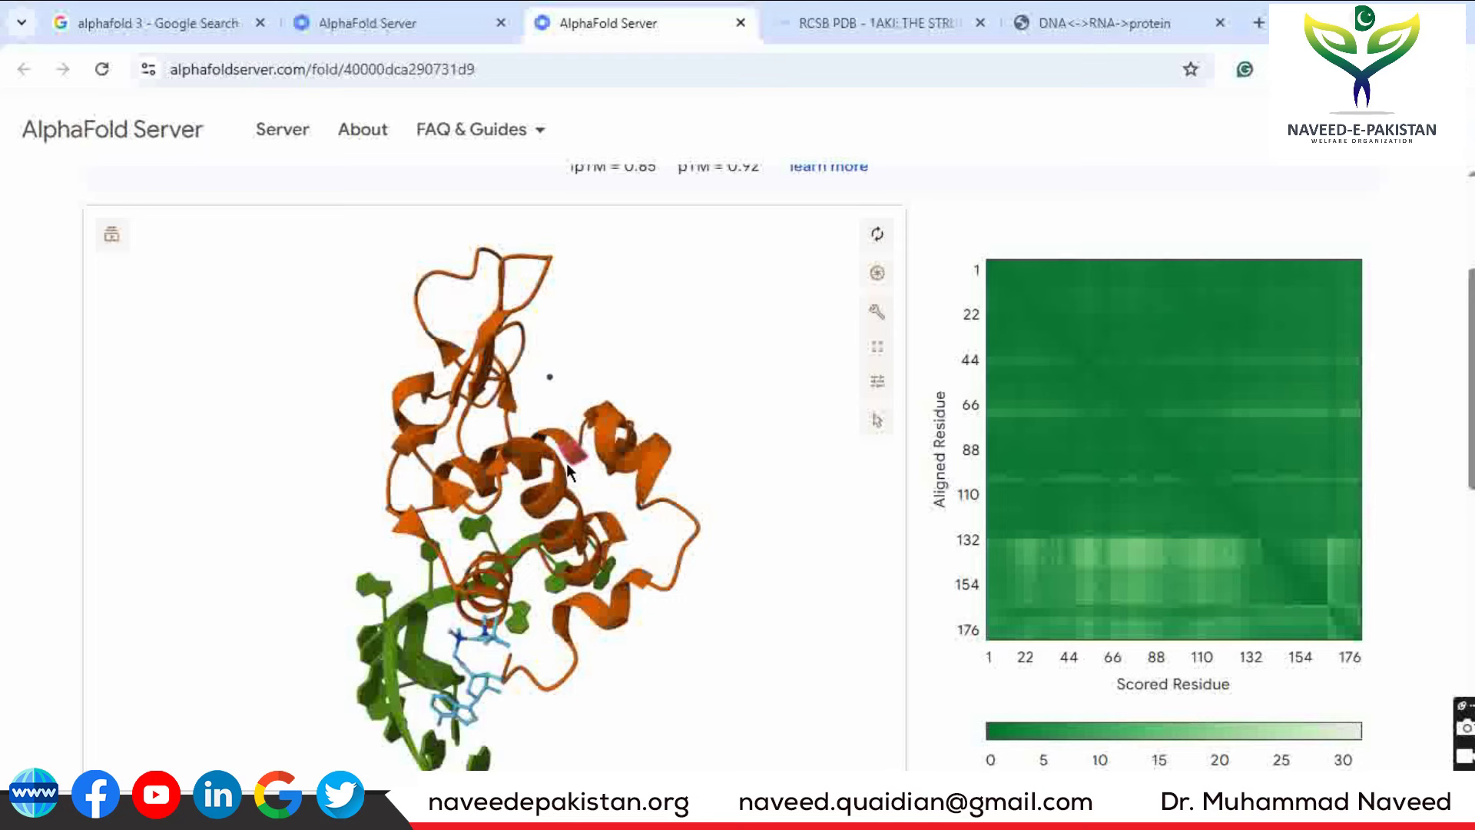
scroll(403, 509, "down", 2)
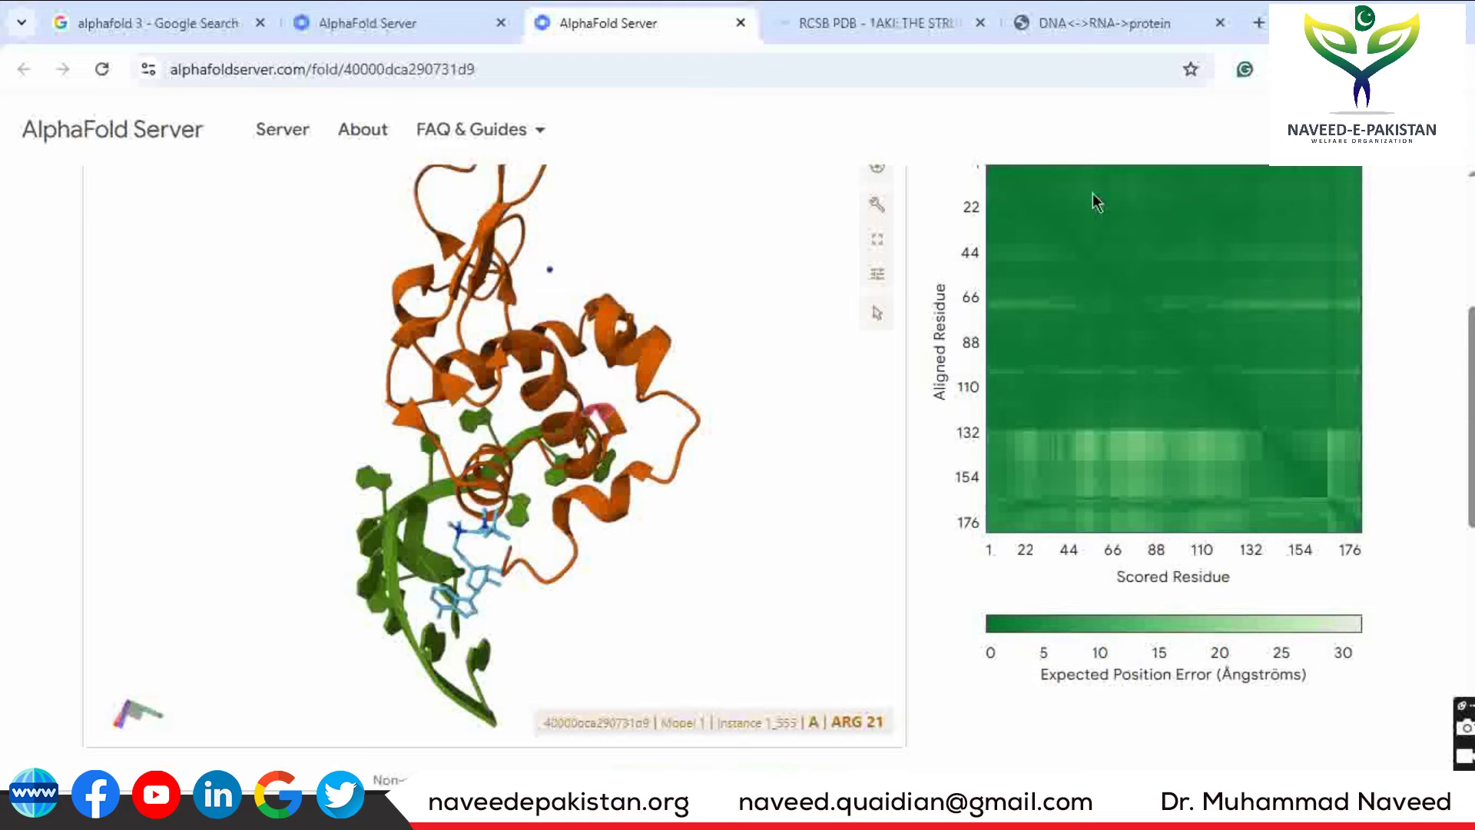
scroll(737, 461, "up", 4)
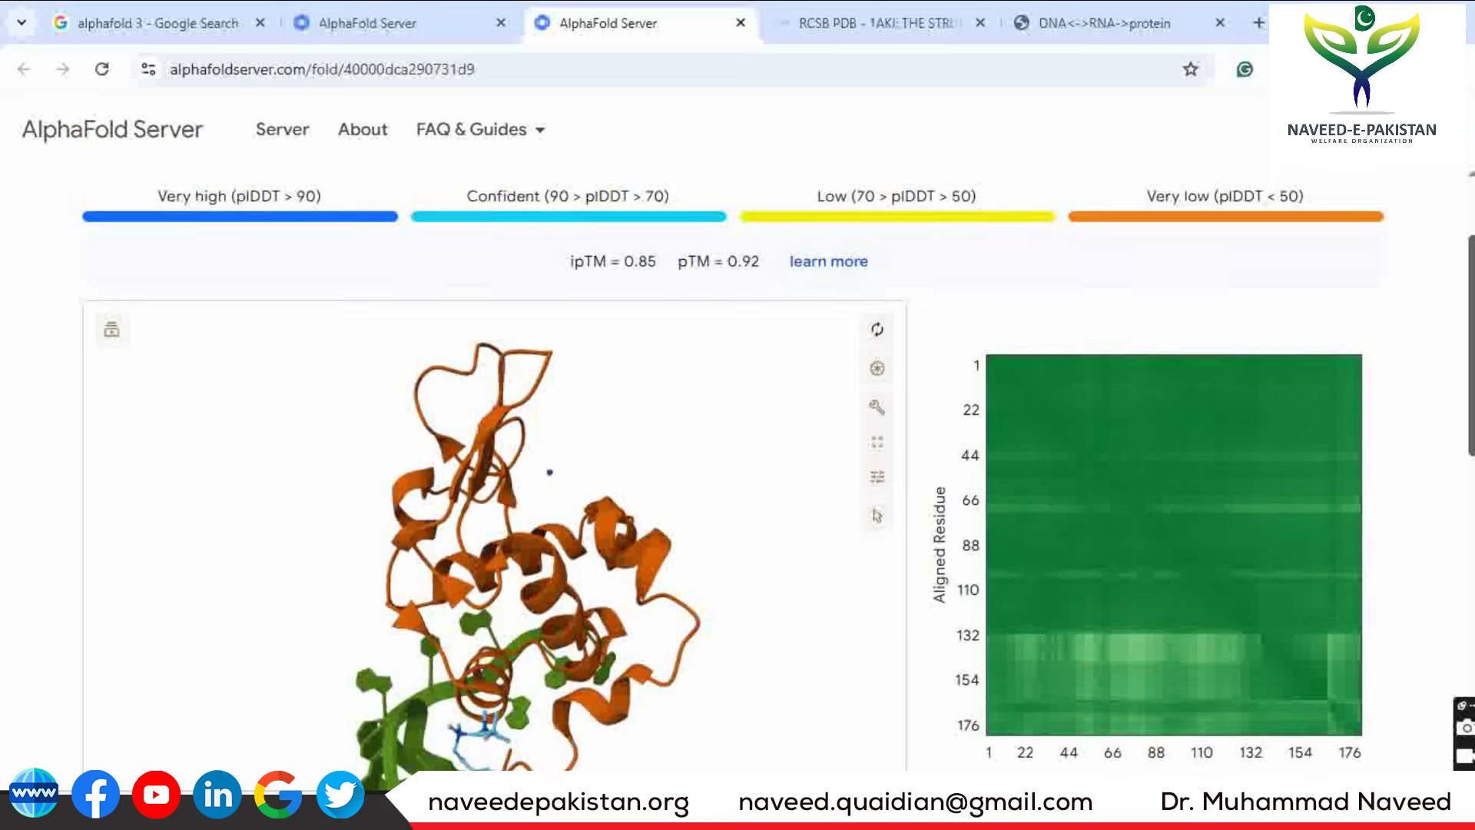
scroll(679, 439, "down", 1)
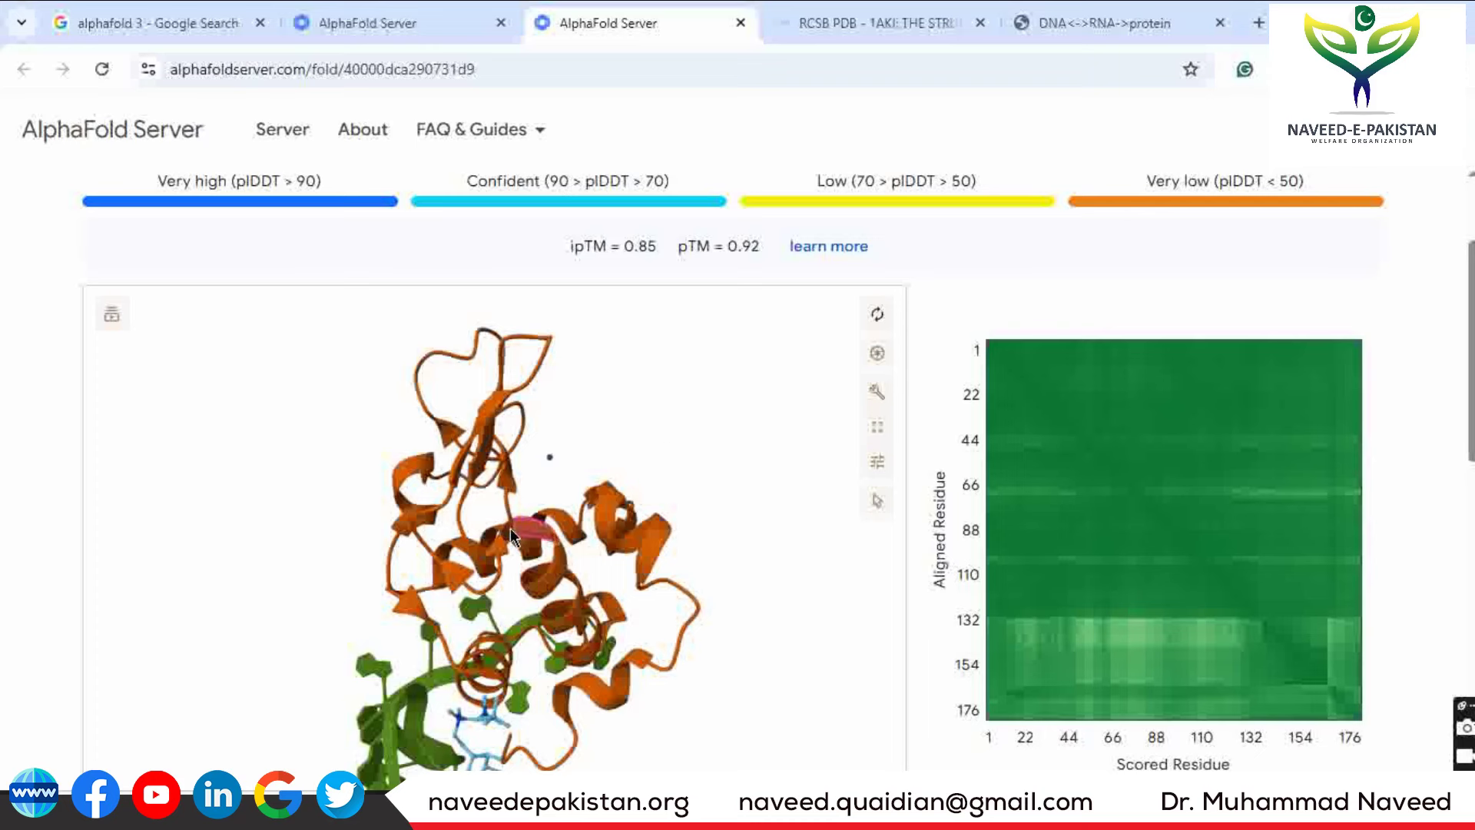
Inspect the complex from several angles in the expanded viewer, restore the normal layout and check the expected position error plot
left_click(877, 428)
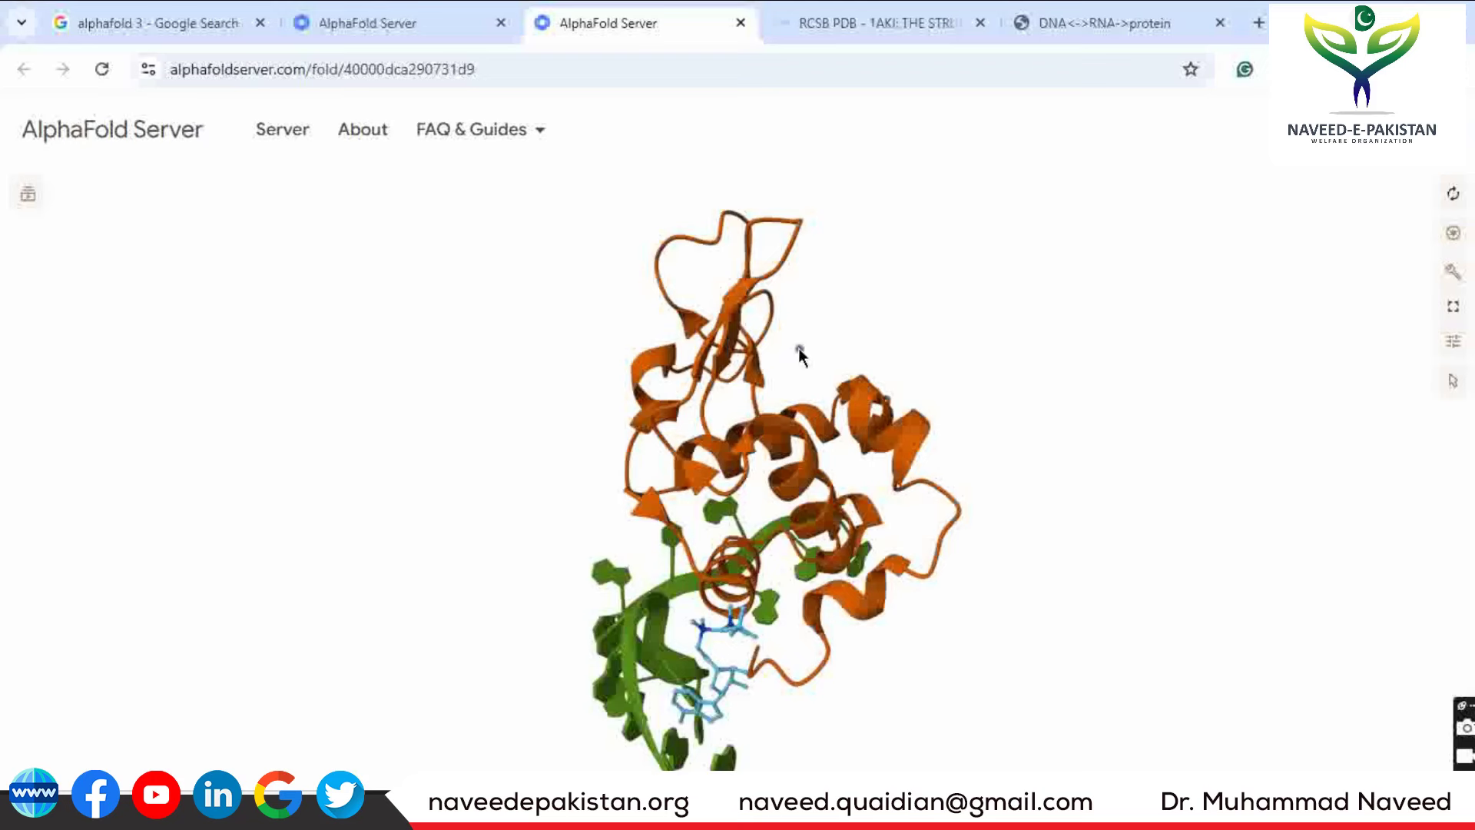
left_click_drag(797, 347, 803, 354)
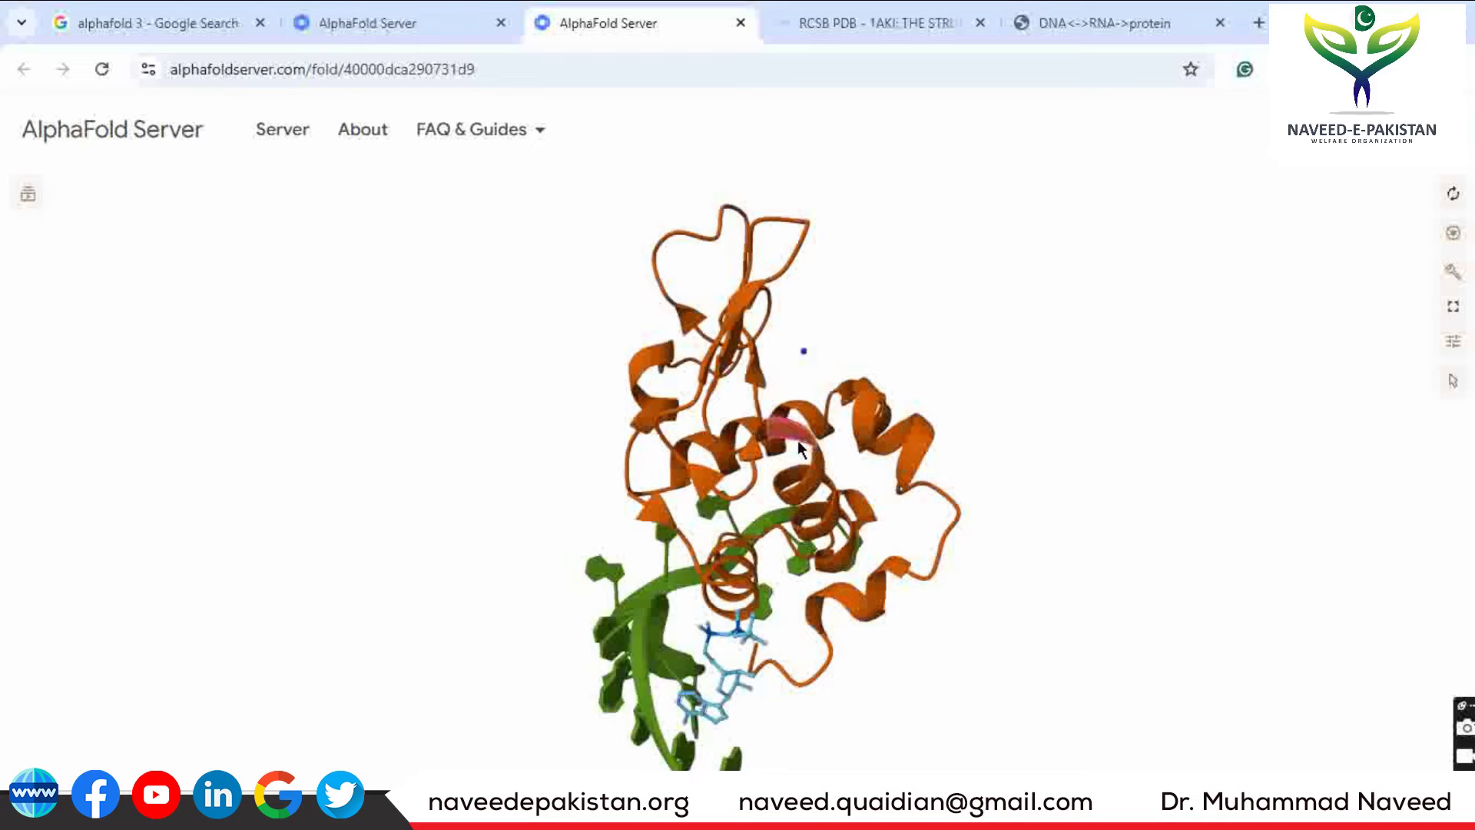
left_click_drag(799, 446, 633, 404)
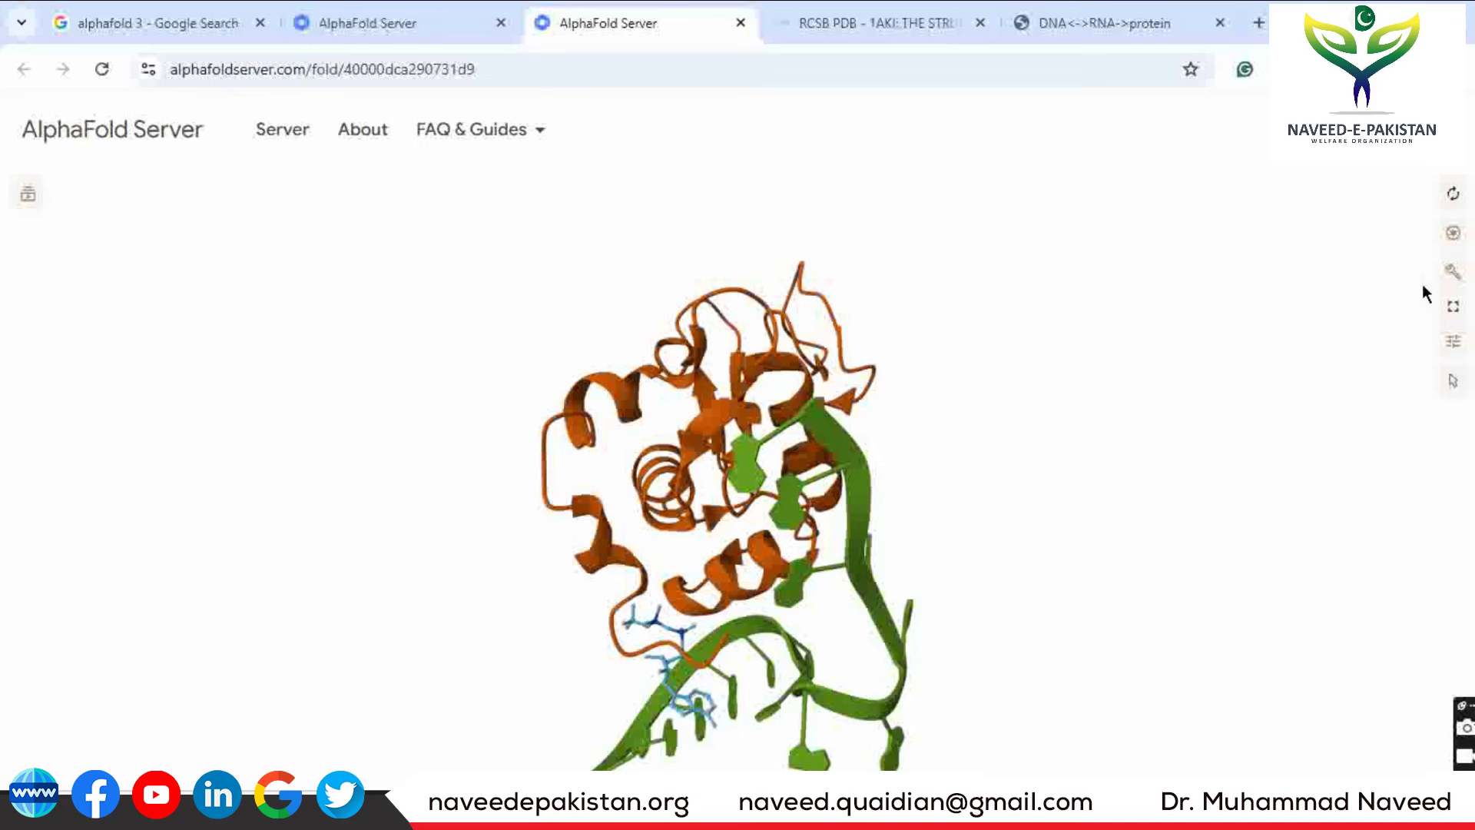
left_click(1455, 306)
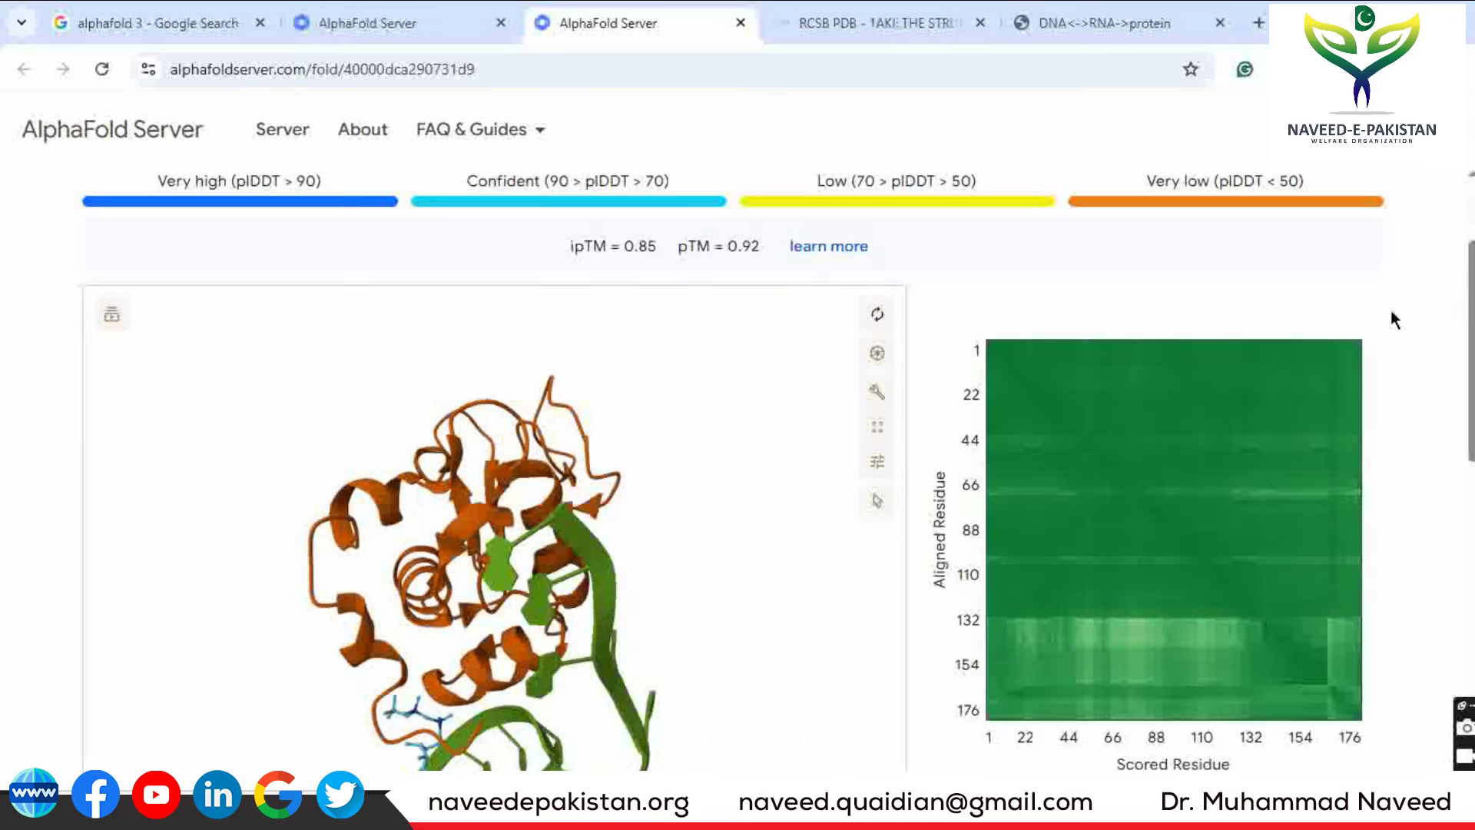
left_click_drag(1469, 330, 1469, 384)
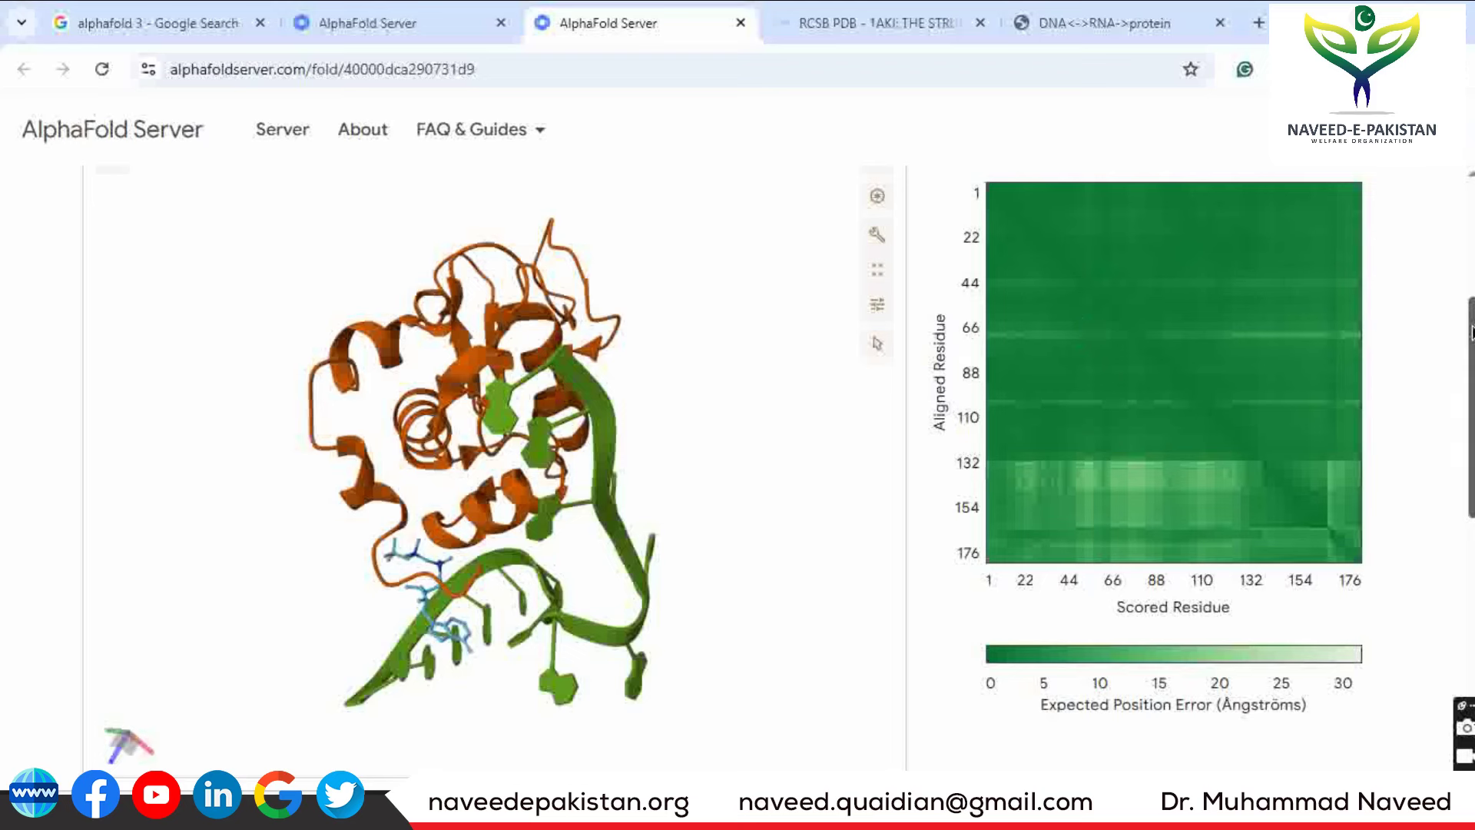
left_click_drag(1470, 335, 1471, 284)
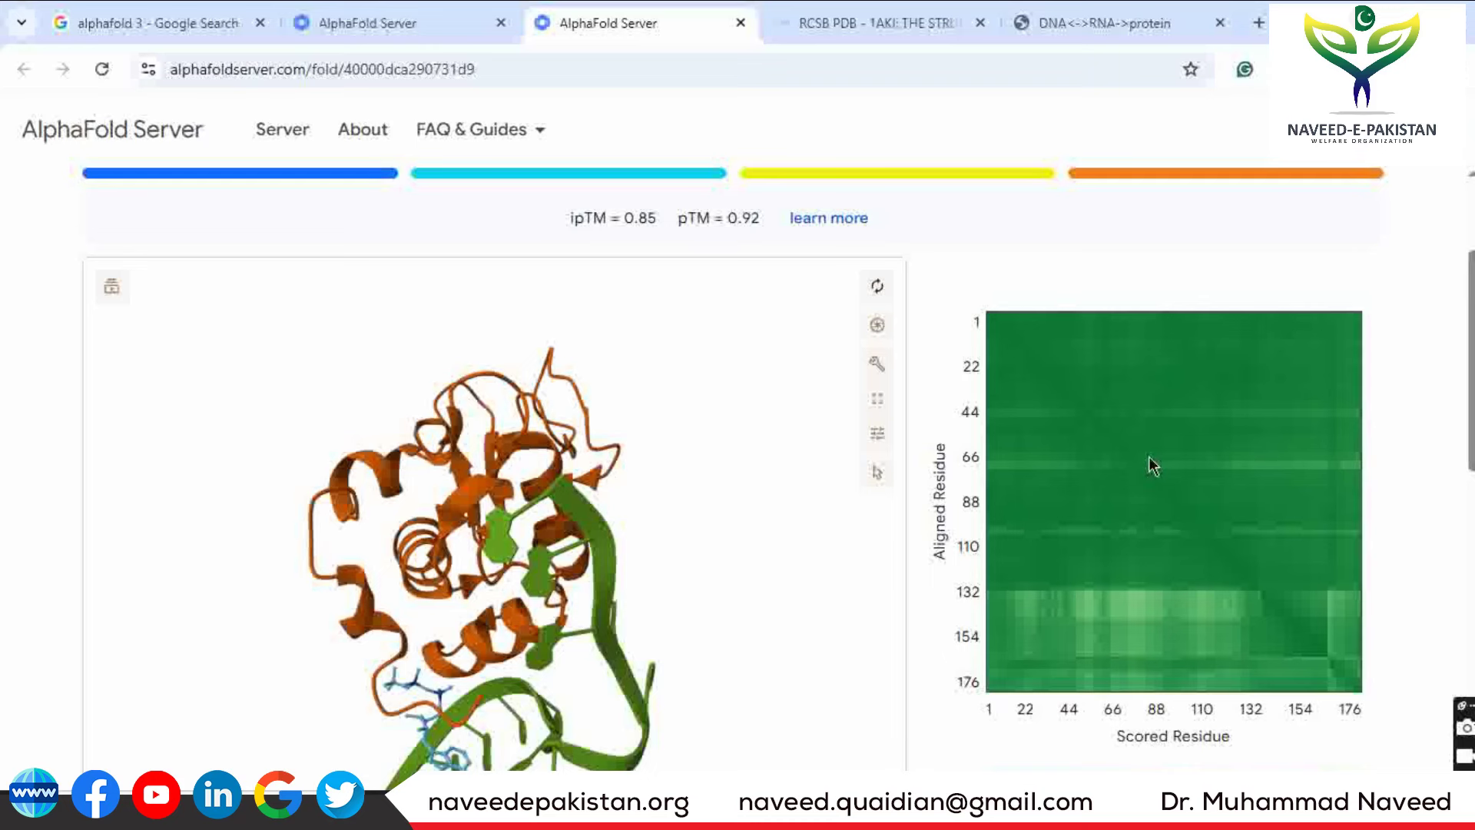
Download the 1AKI-RNA results and open fold_1aki_rna.zip in a maximized WinRAR window, dismissing the license notice
scroll(1469, 386, "up", 2)
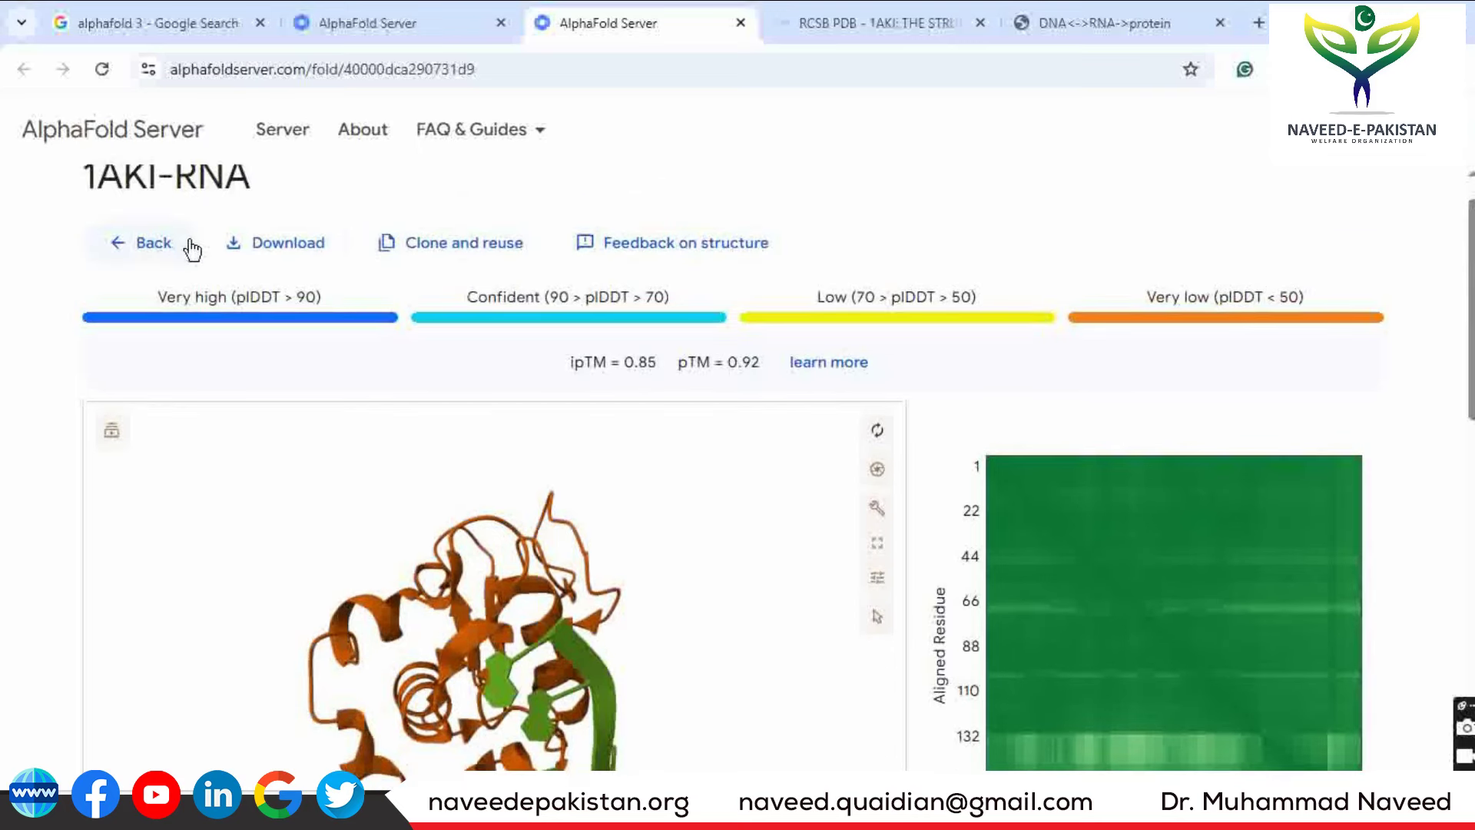
left_click(236, 248)
left_click(1298, 69)
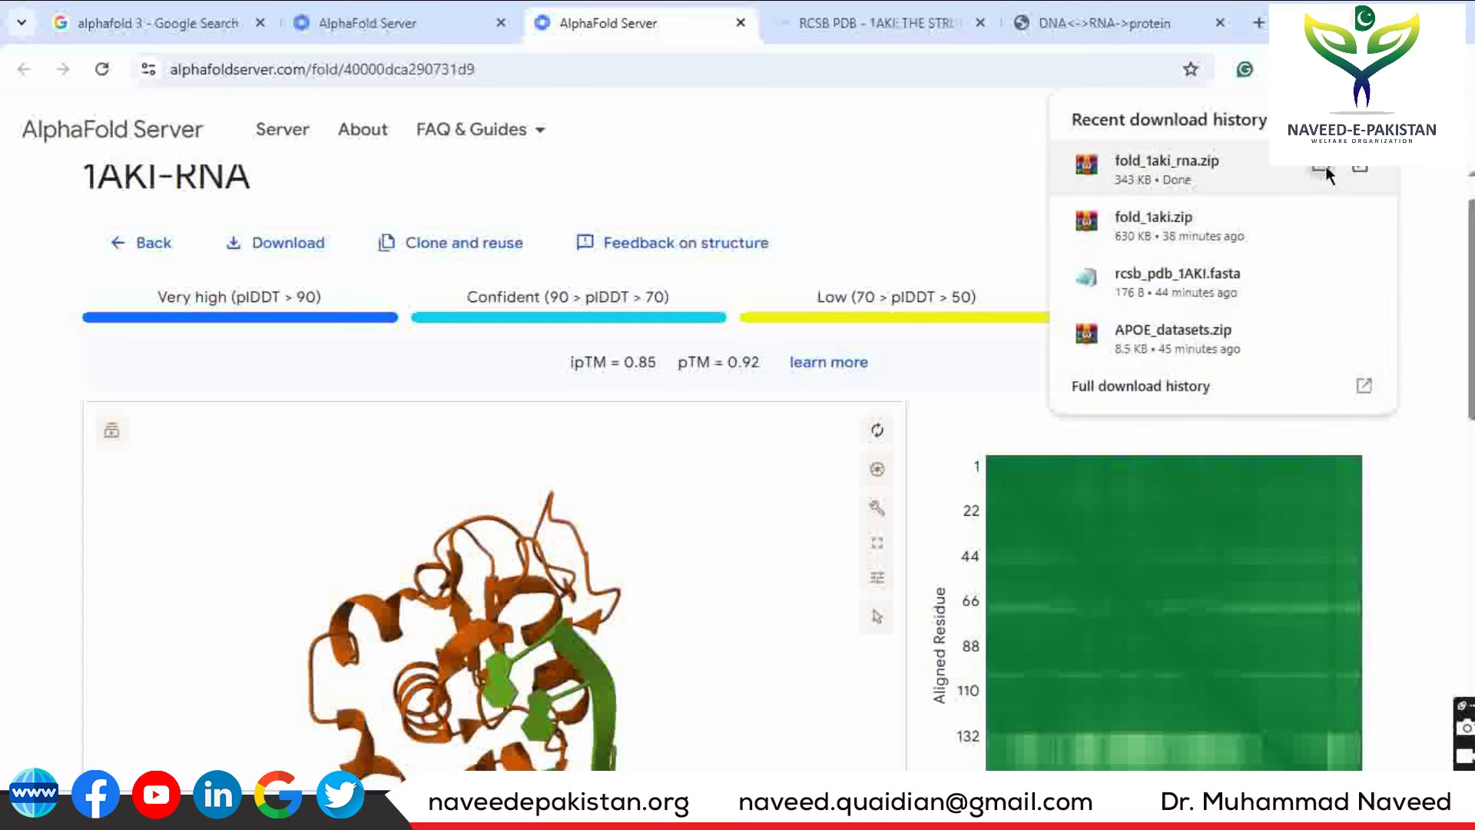
left_click(1197, 161)
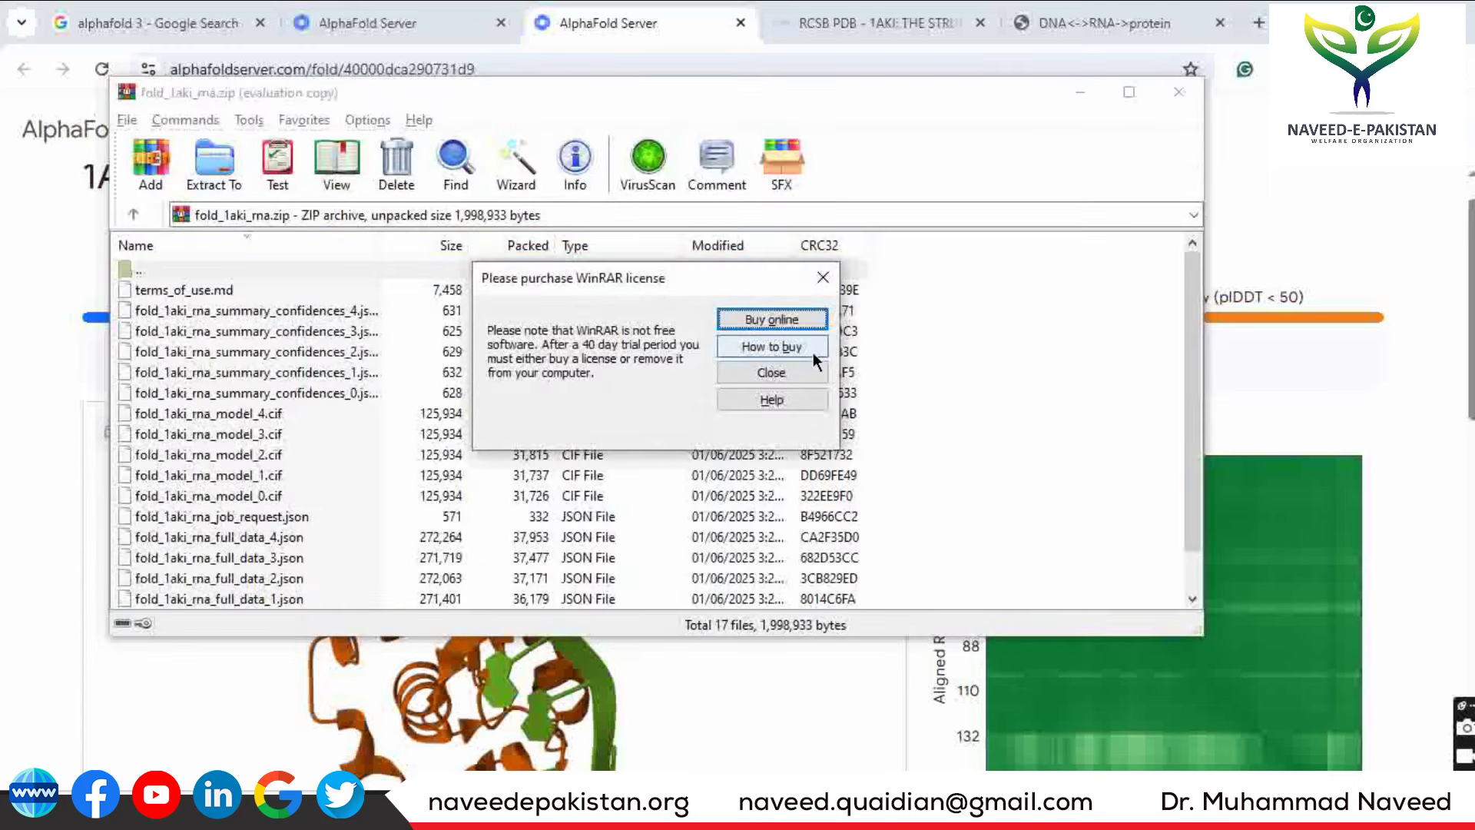
left_click(806, 370)
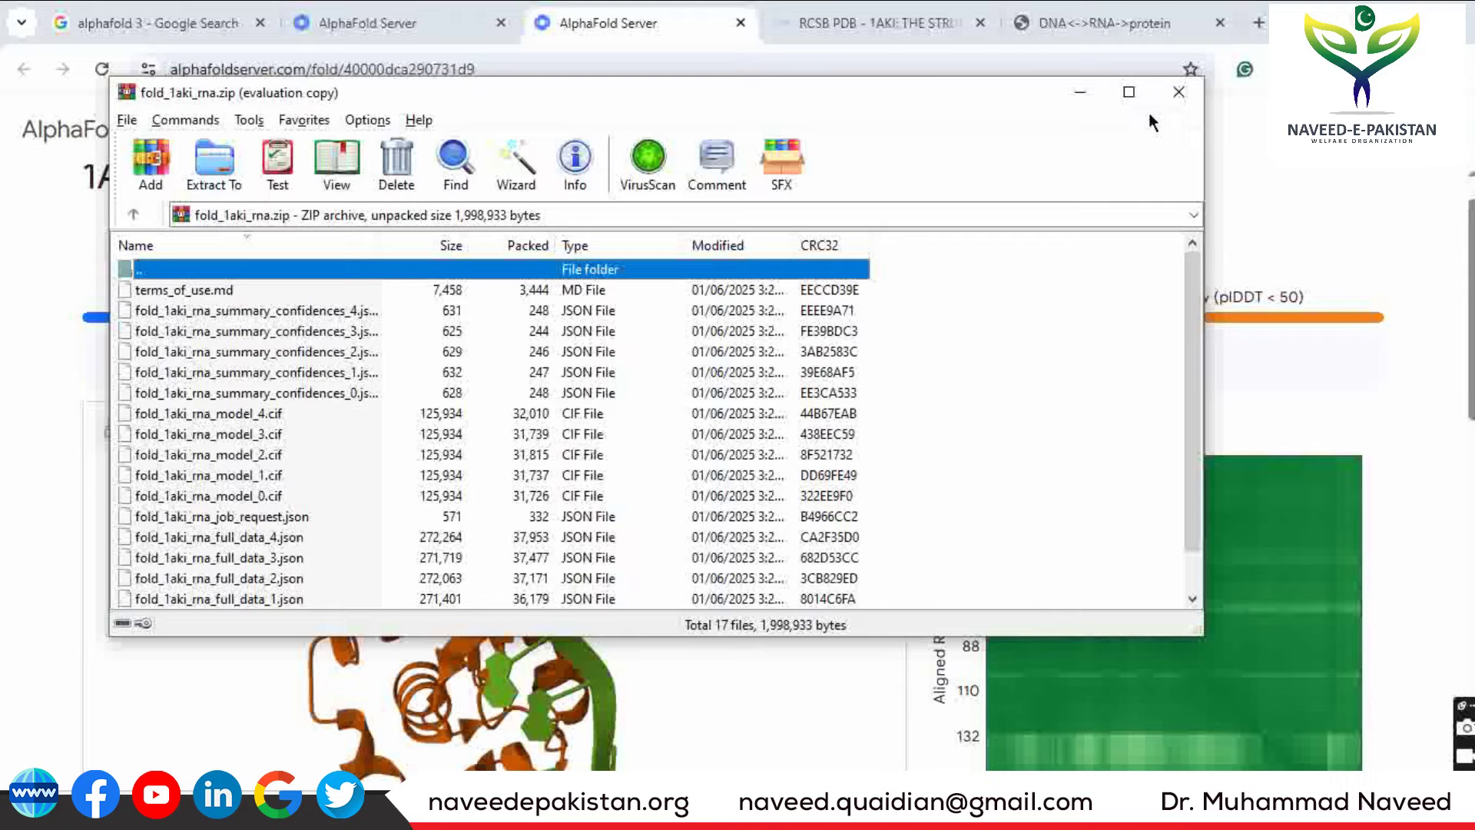
left_click(1127, 93)
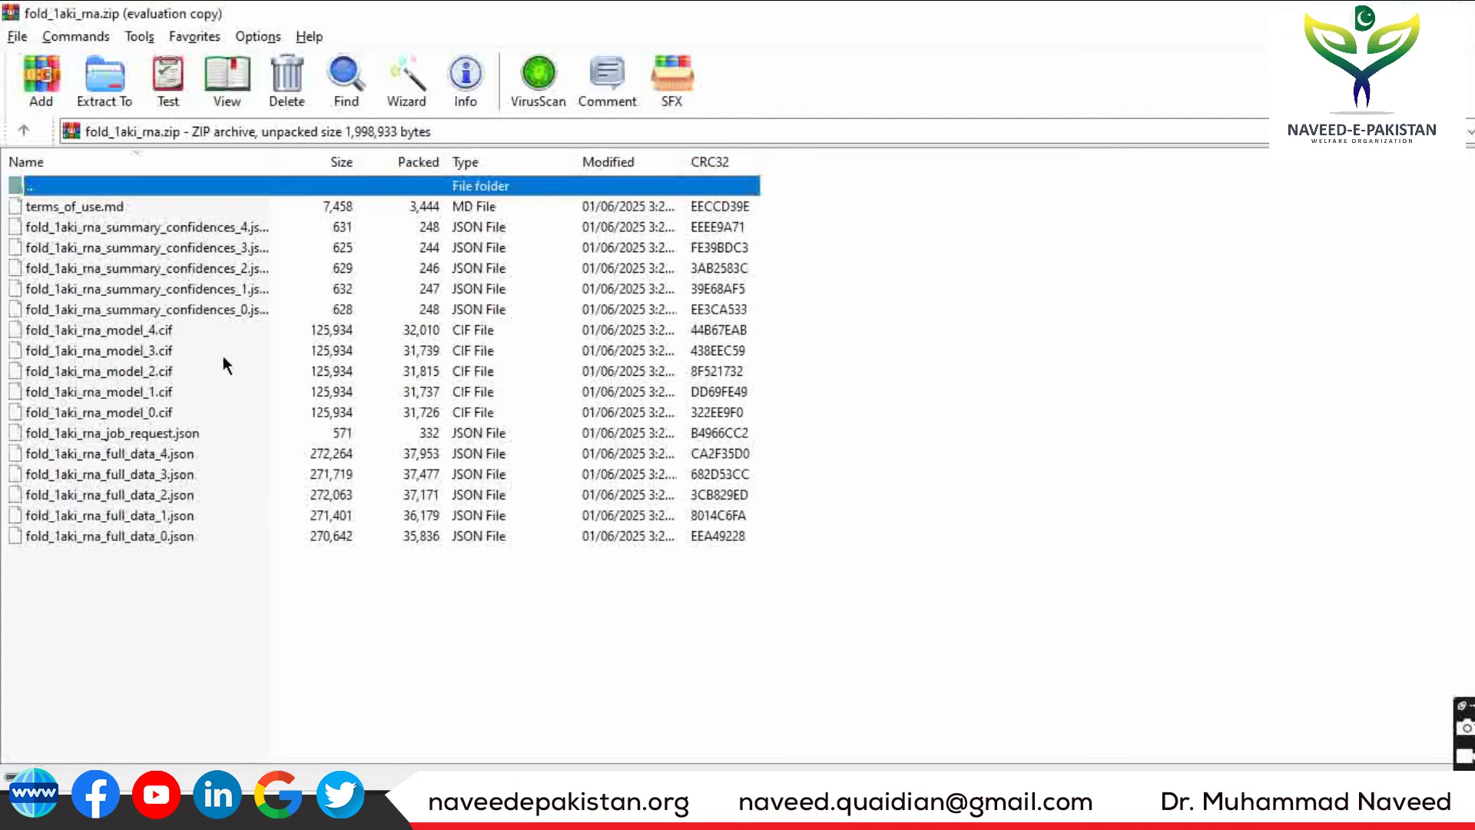
Open fold_1aki_rna_model_0.cif from the archive in PyMOL, maximize the window and rotate the complex to inspect it
left_click(151, 411)
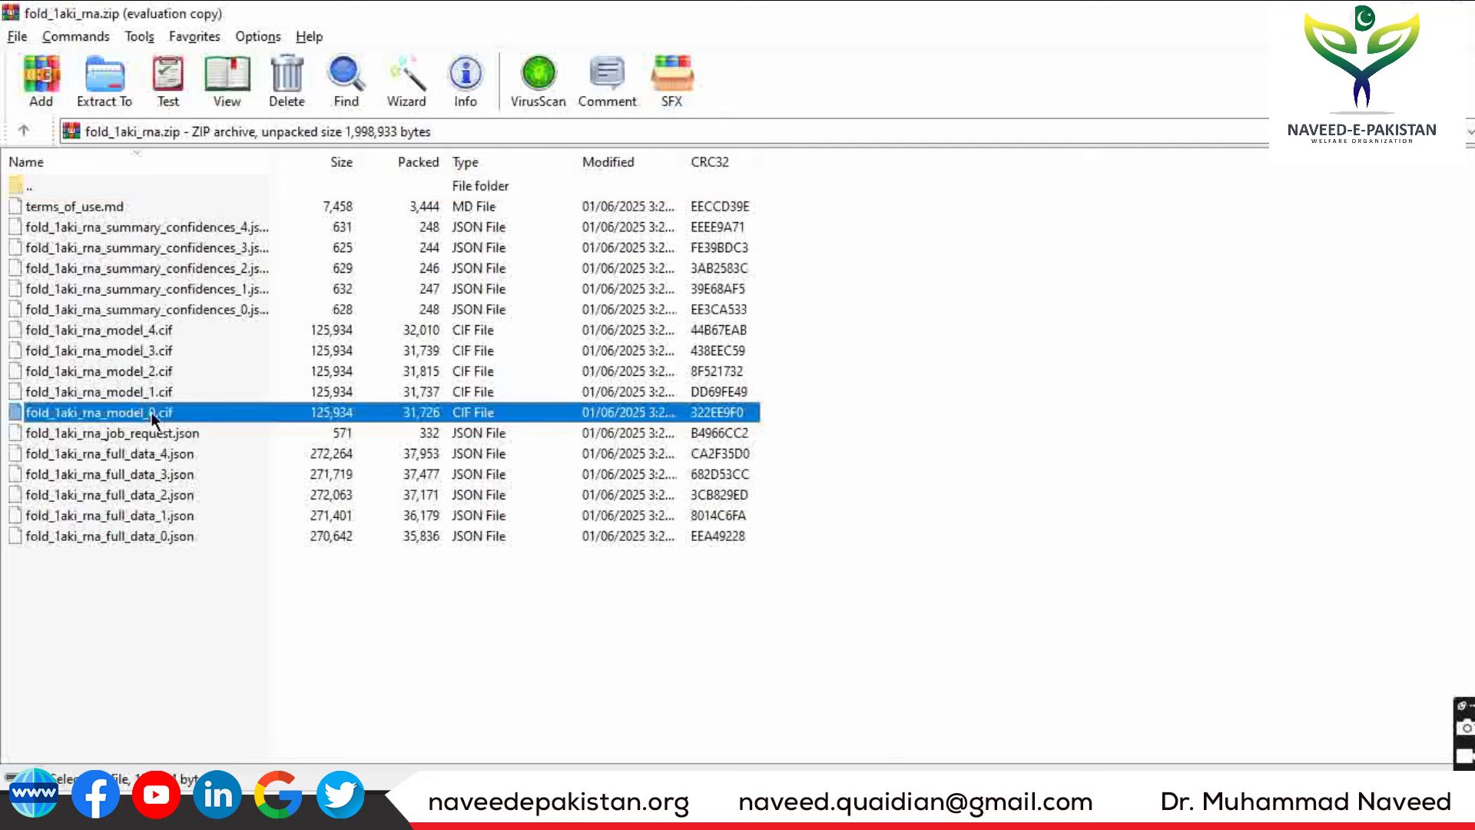
left_click_drag(151, 411, 899, 811)
left_click_drag(576, 541, 412, 398)
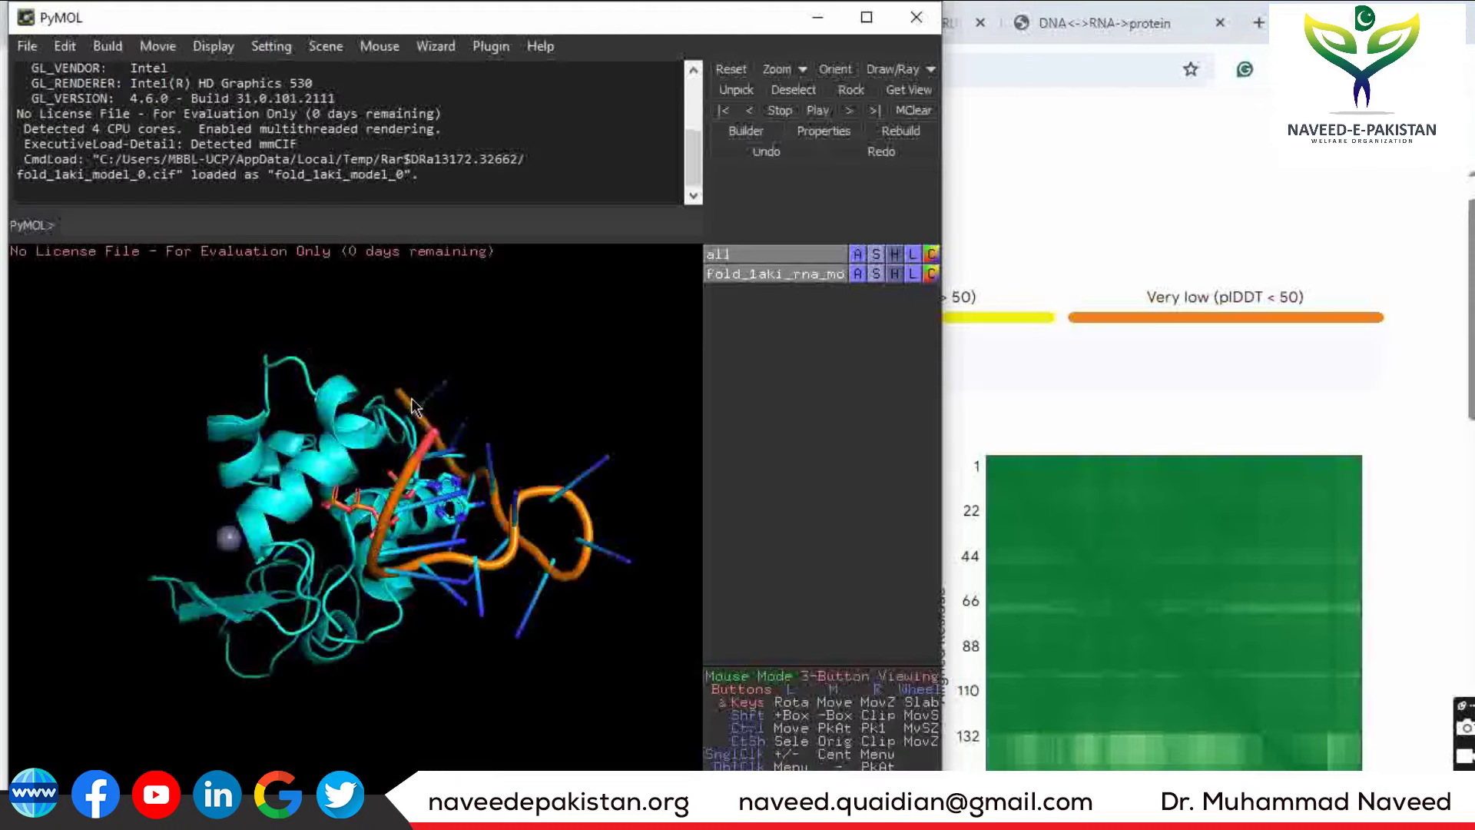
left_click(867, 17)
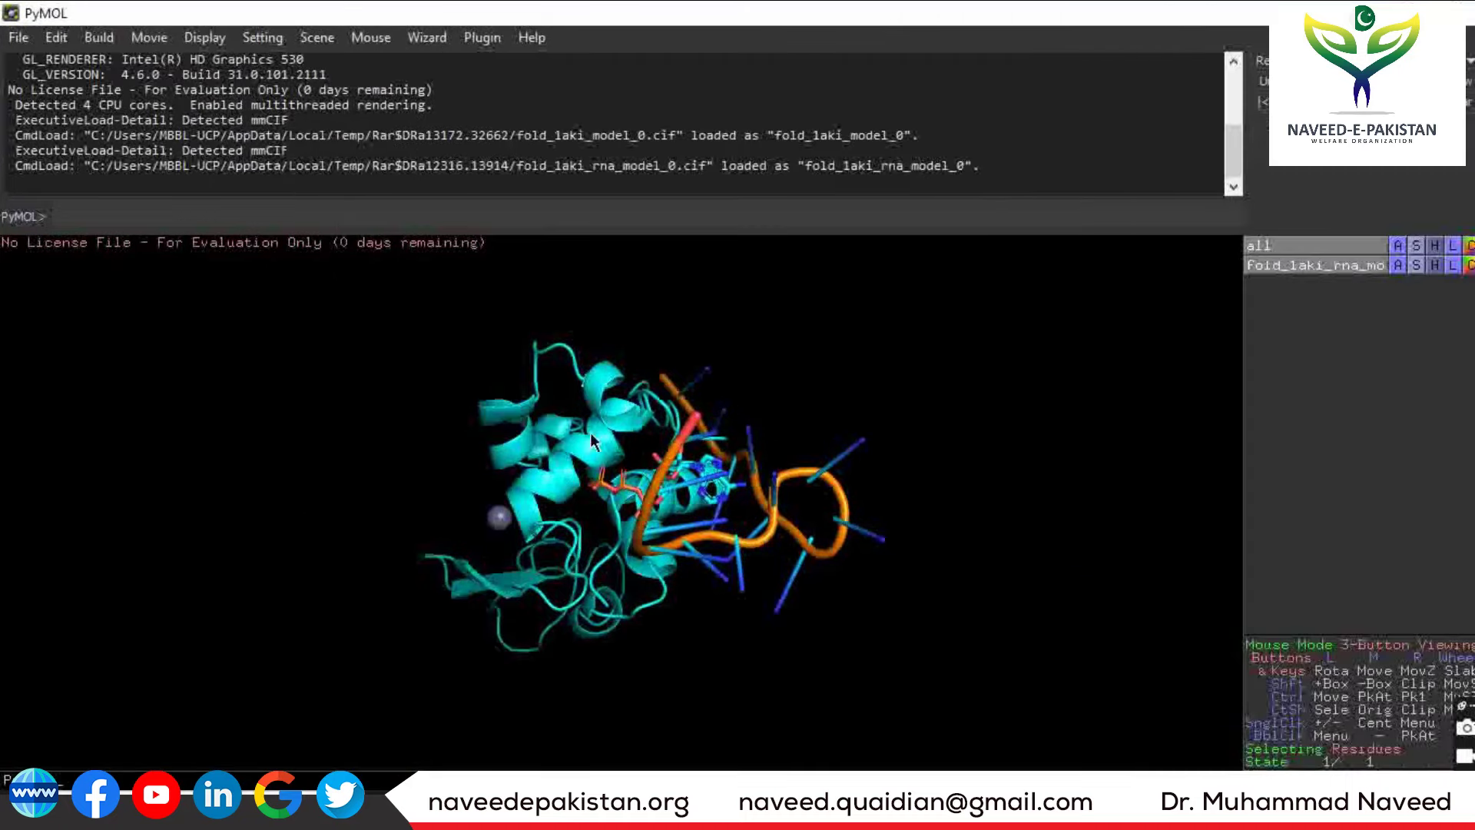
left_click_drag(676, 407, 626, 488)
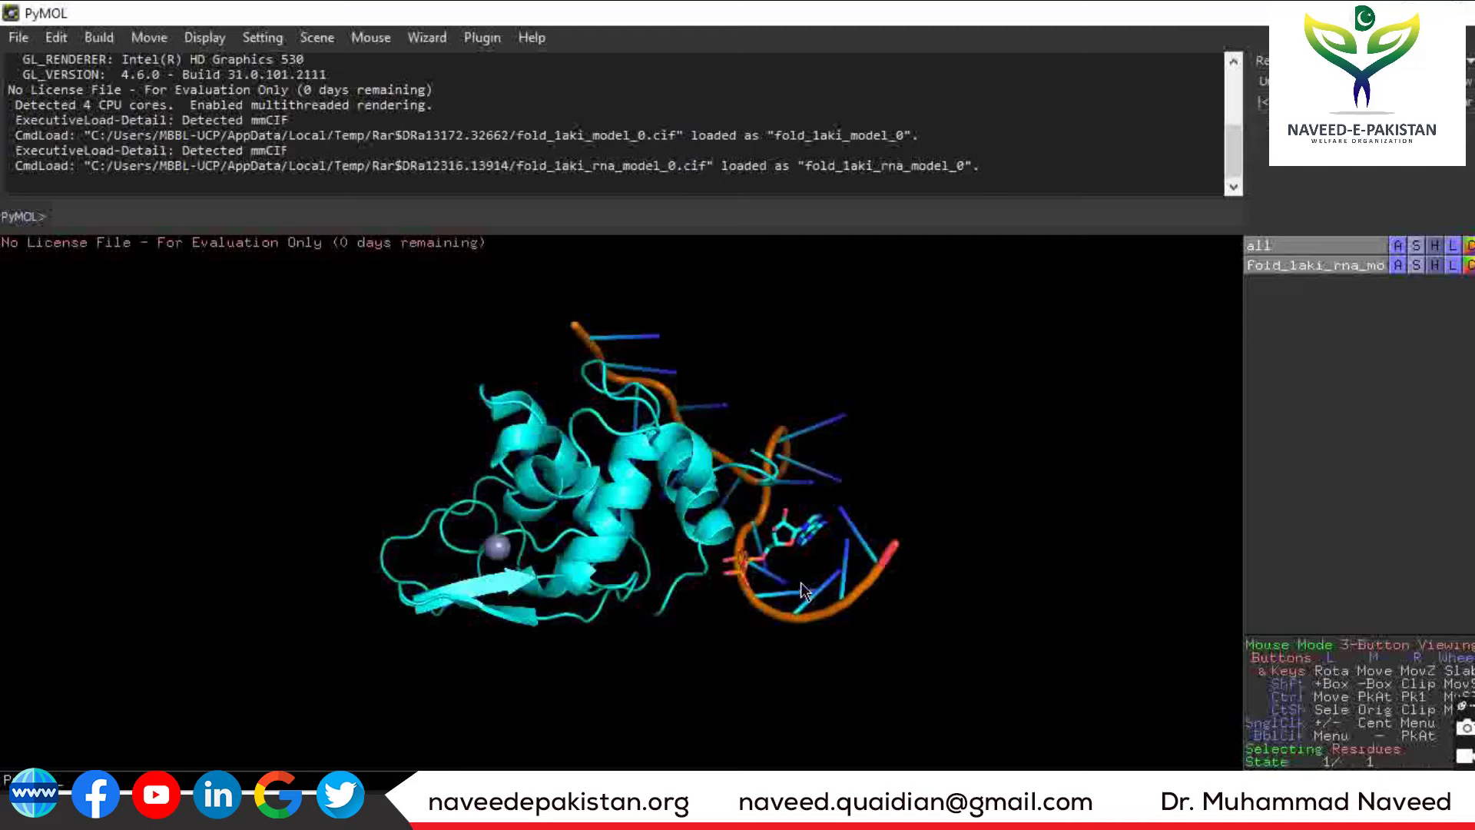
Examine how the RNA strand, zinc ion and ATP sit around the protein by viewing the complex from several angles
left_click_drag(837, 620, 768, 444)
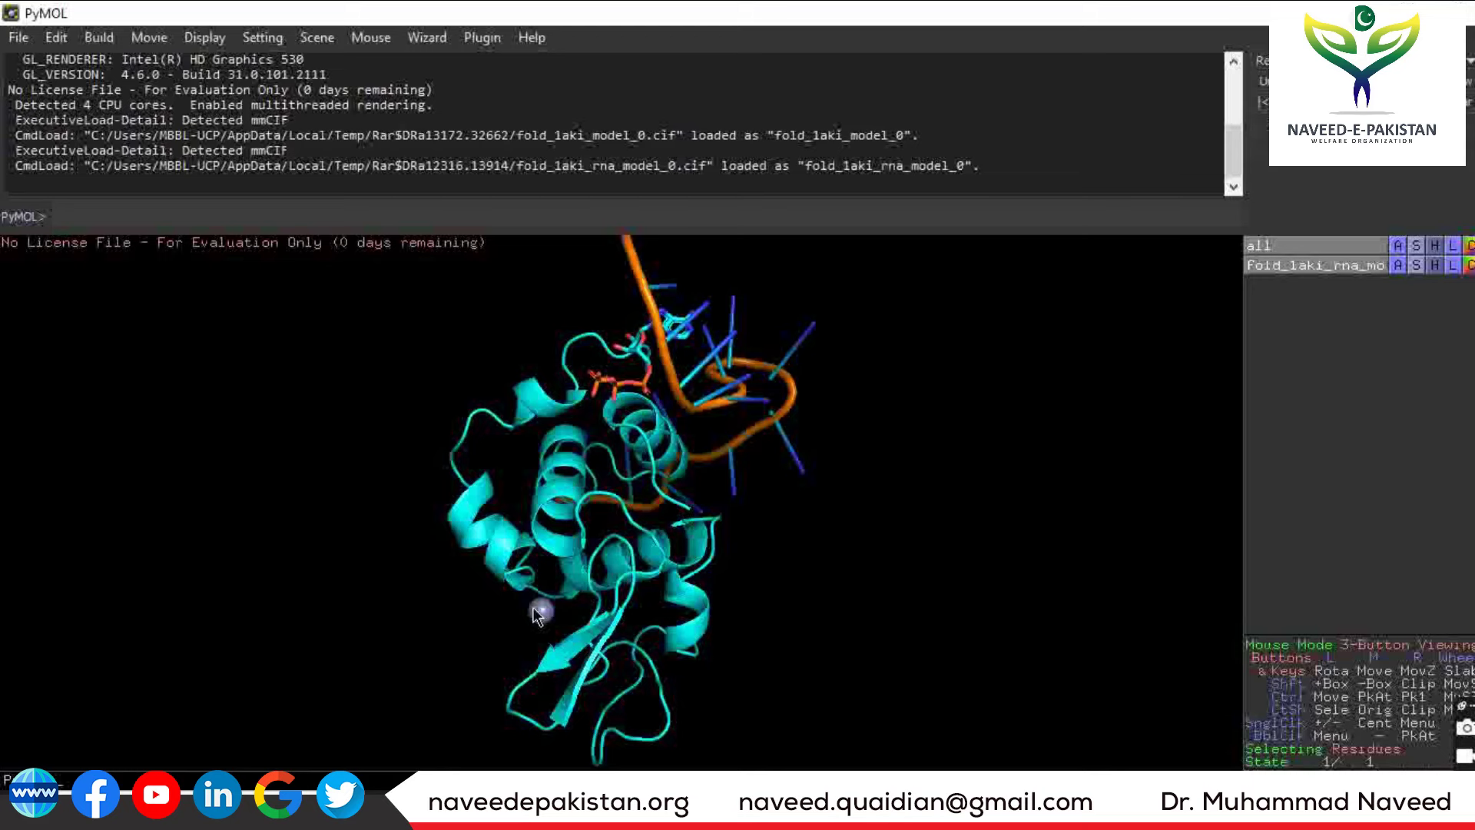
left_click_drag(624, 405, 679, 509)
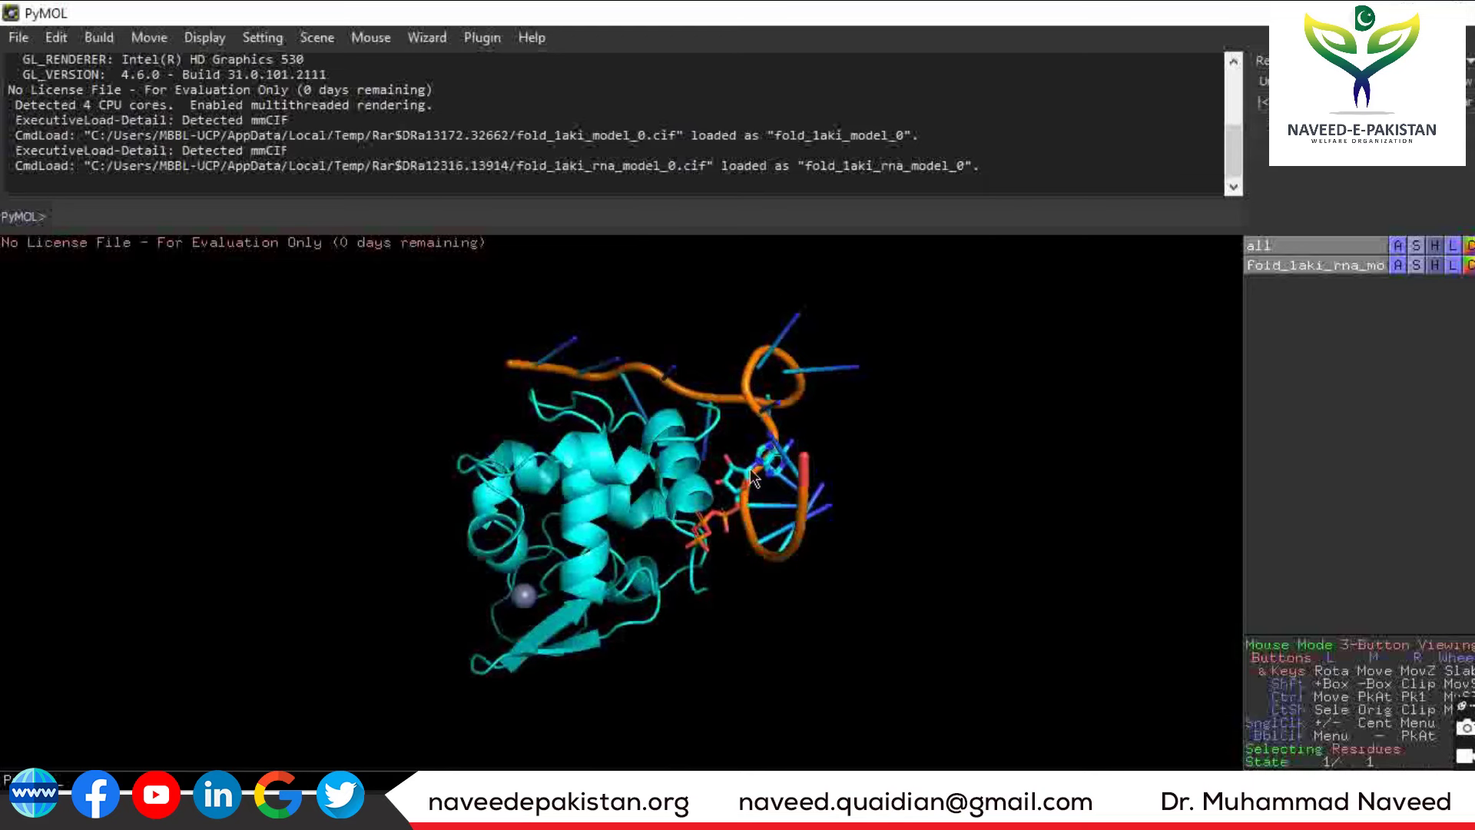
left_click_drag(860, 511, 780, 555)
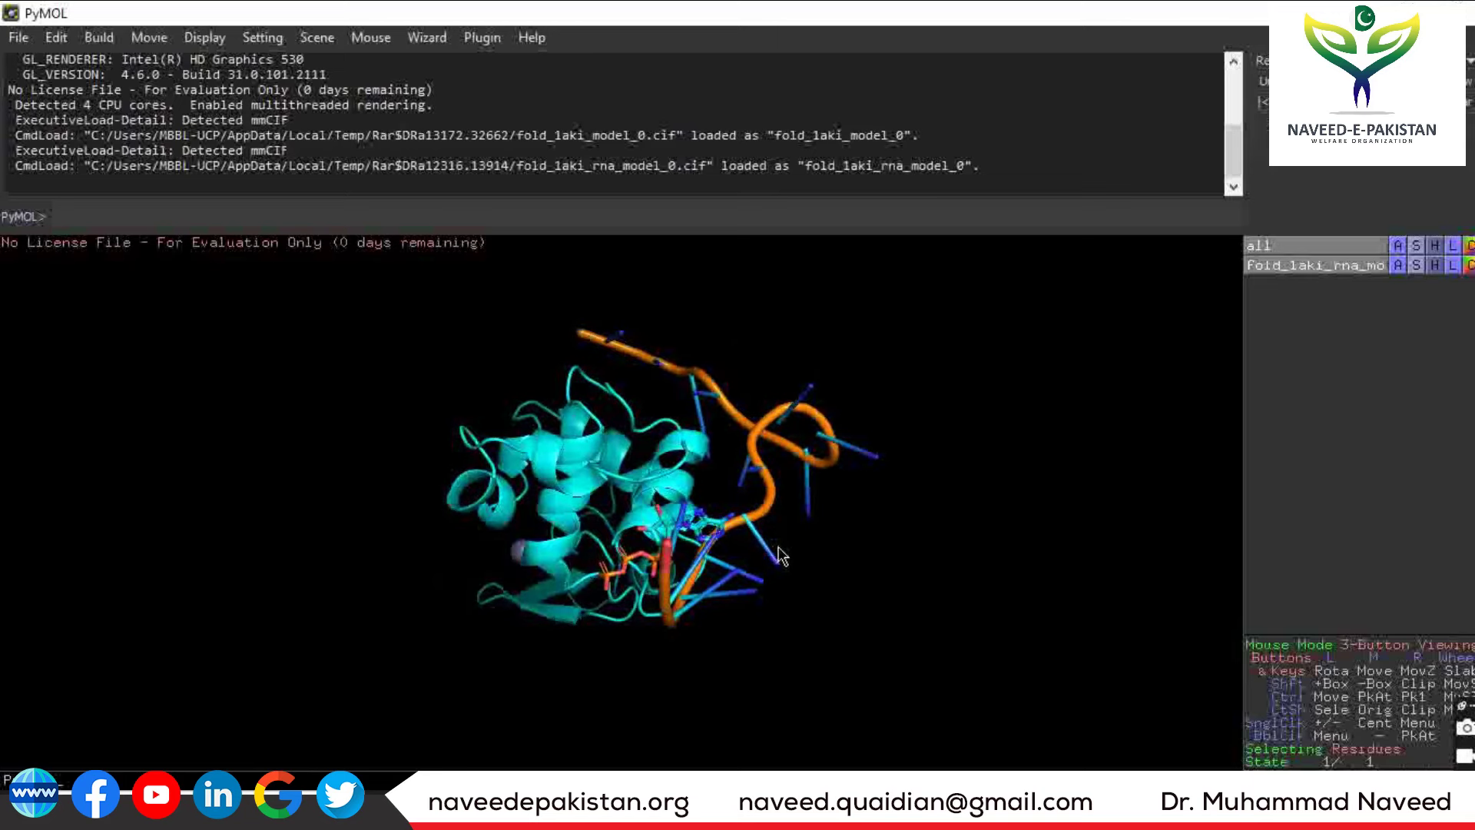
left_click_drag(591, 512, 683, 667)
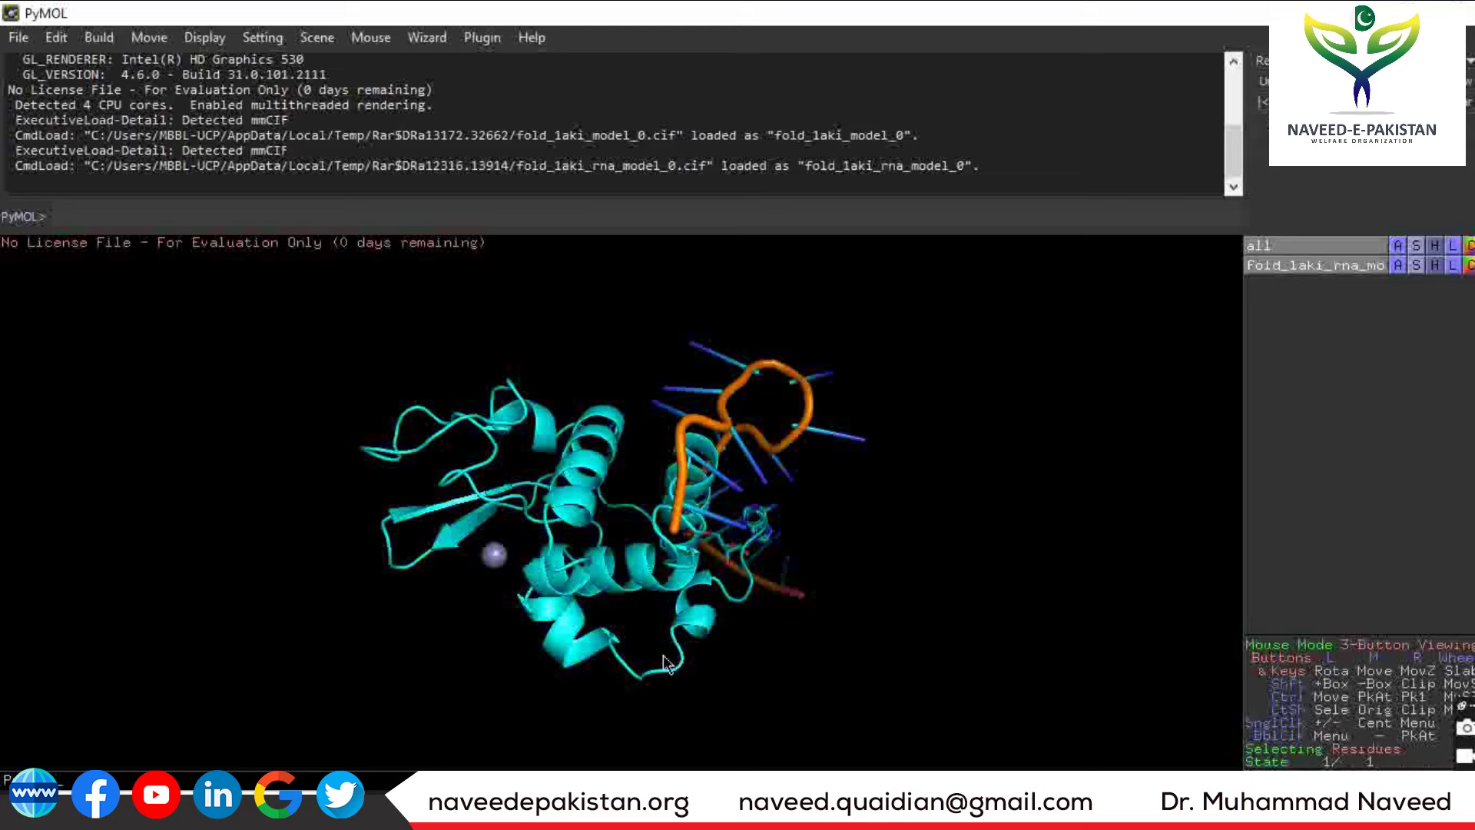
left_click_drag(642, 617, 584, 438)
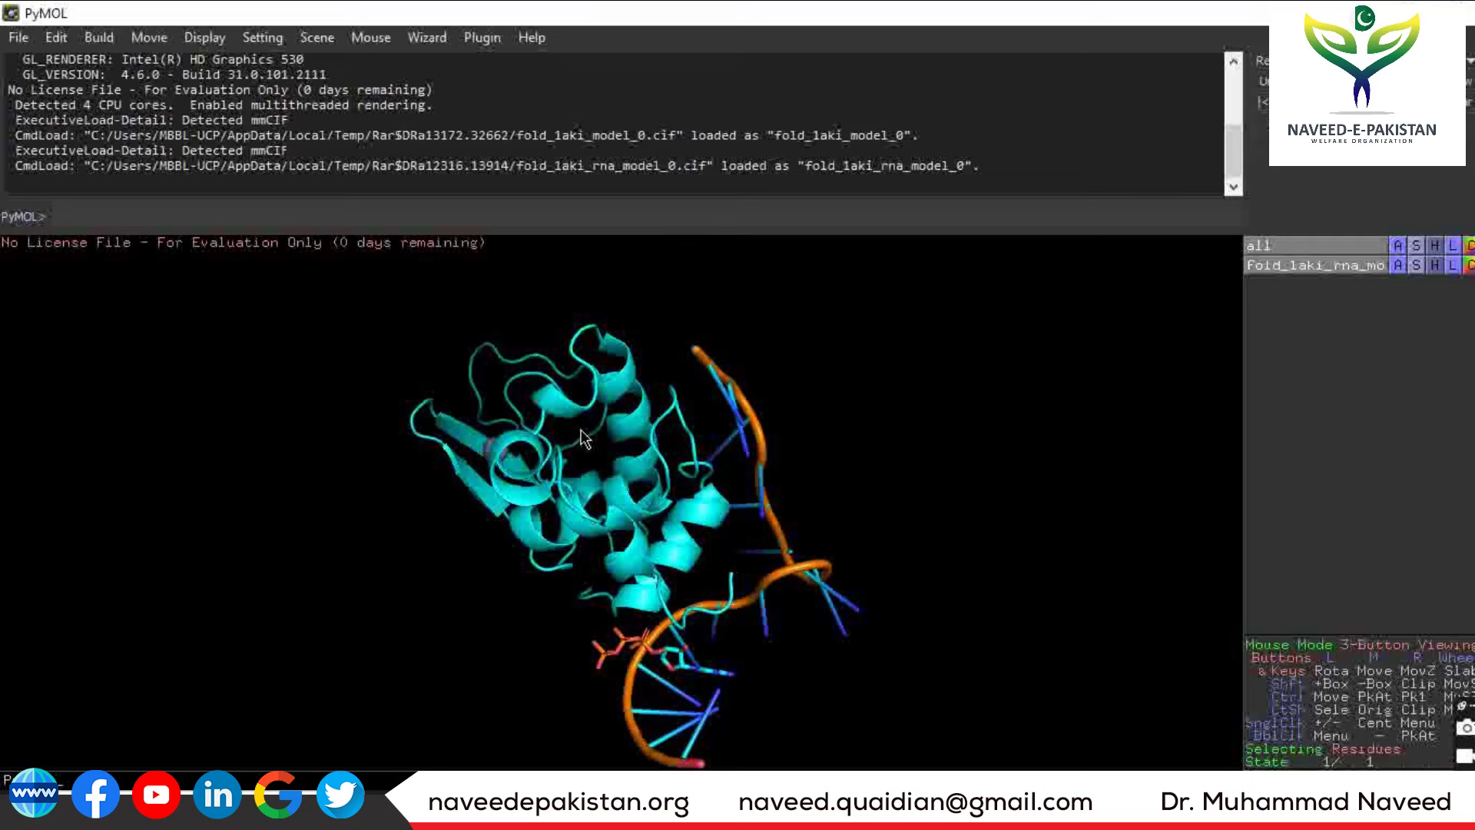
left_click_drag(584, 438, 655, 409)
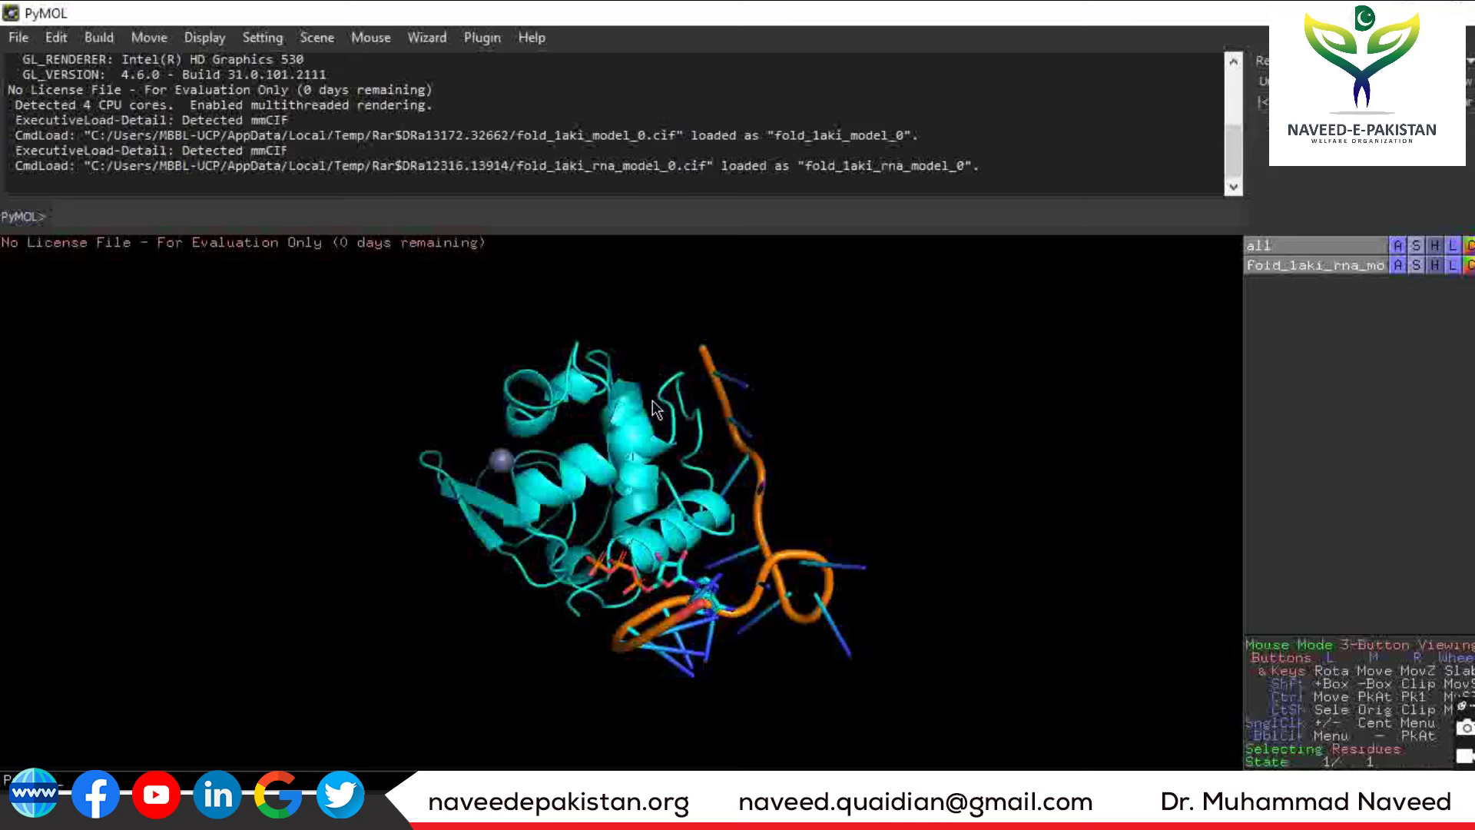
left_click_drag(707, 477, 659, 516)
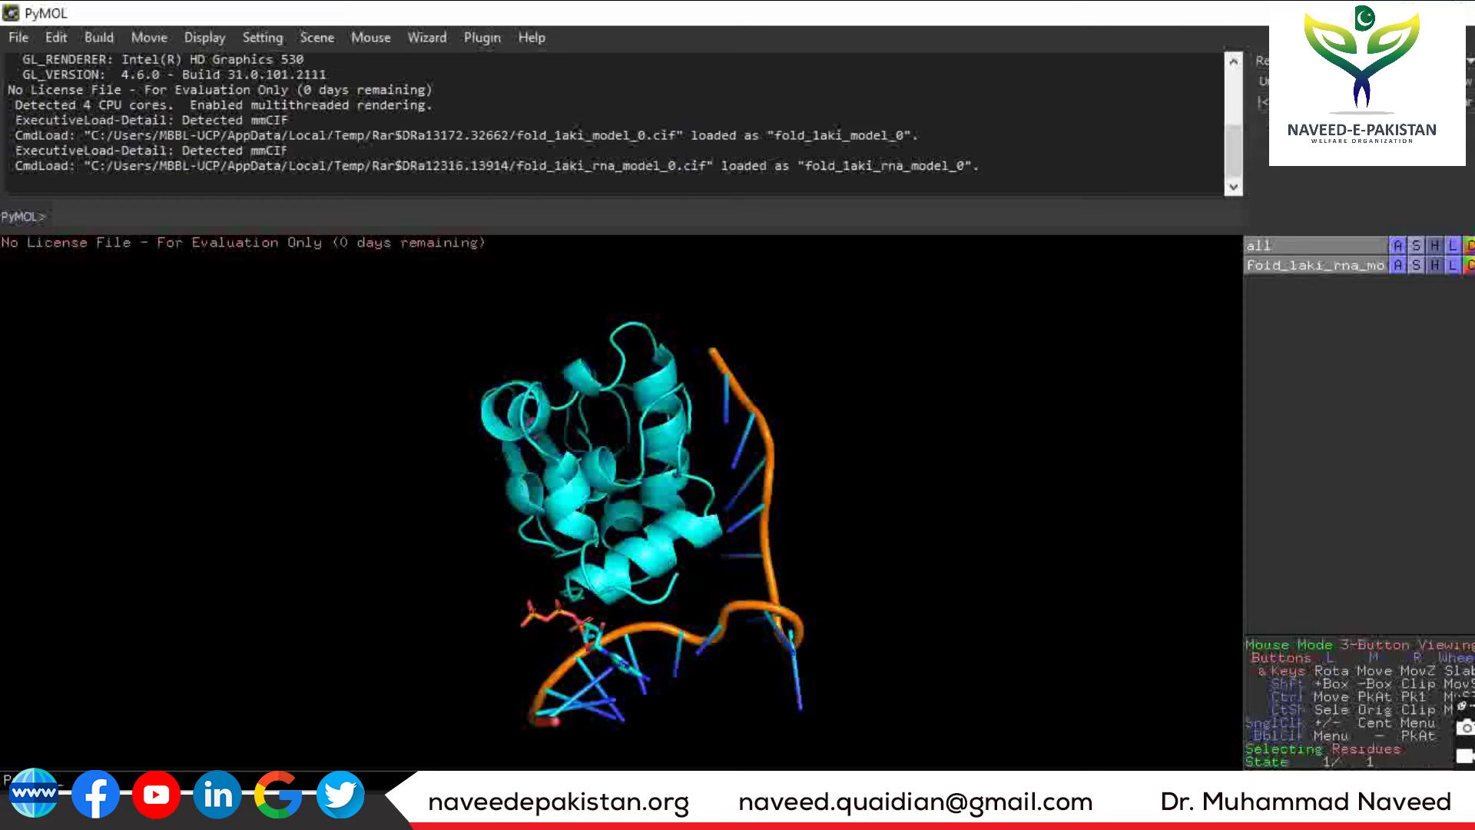
Return to the 1AKI-RNA results on AlphaFold Server and review the predicted structure with its expected position error plot
key("alt+Tab")
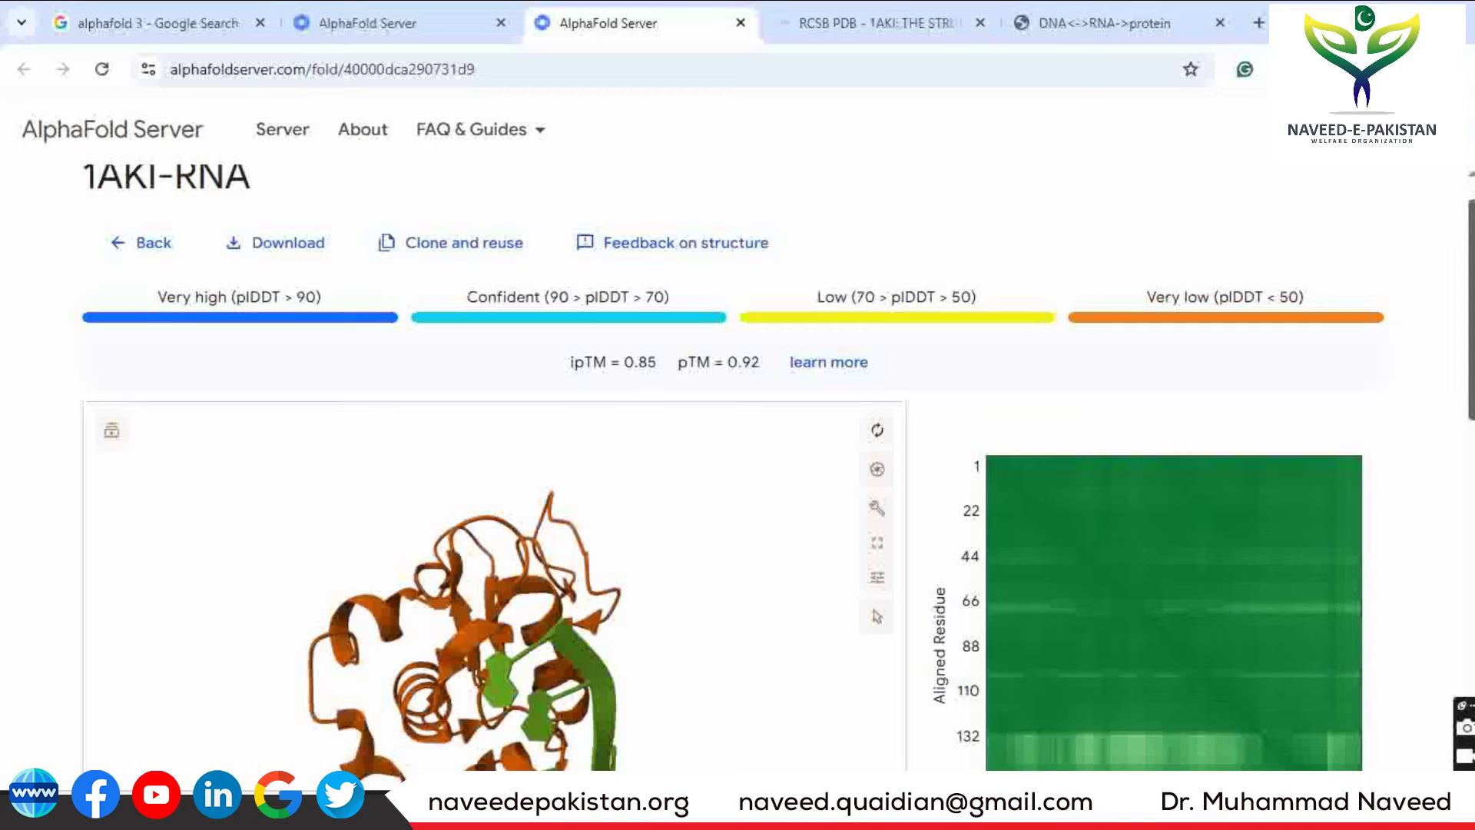
scroll(1472, 342, "down", 3)
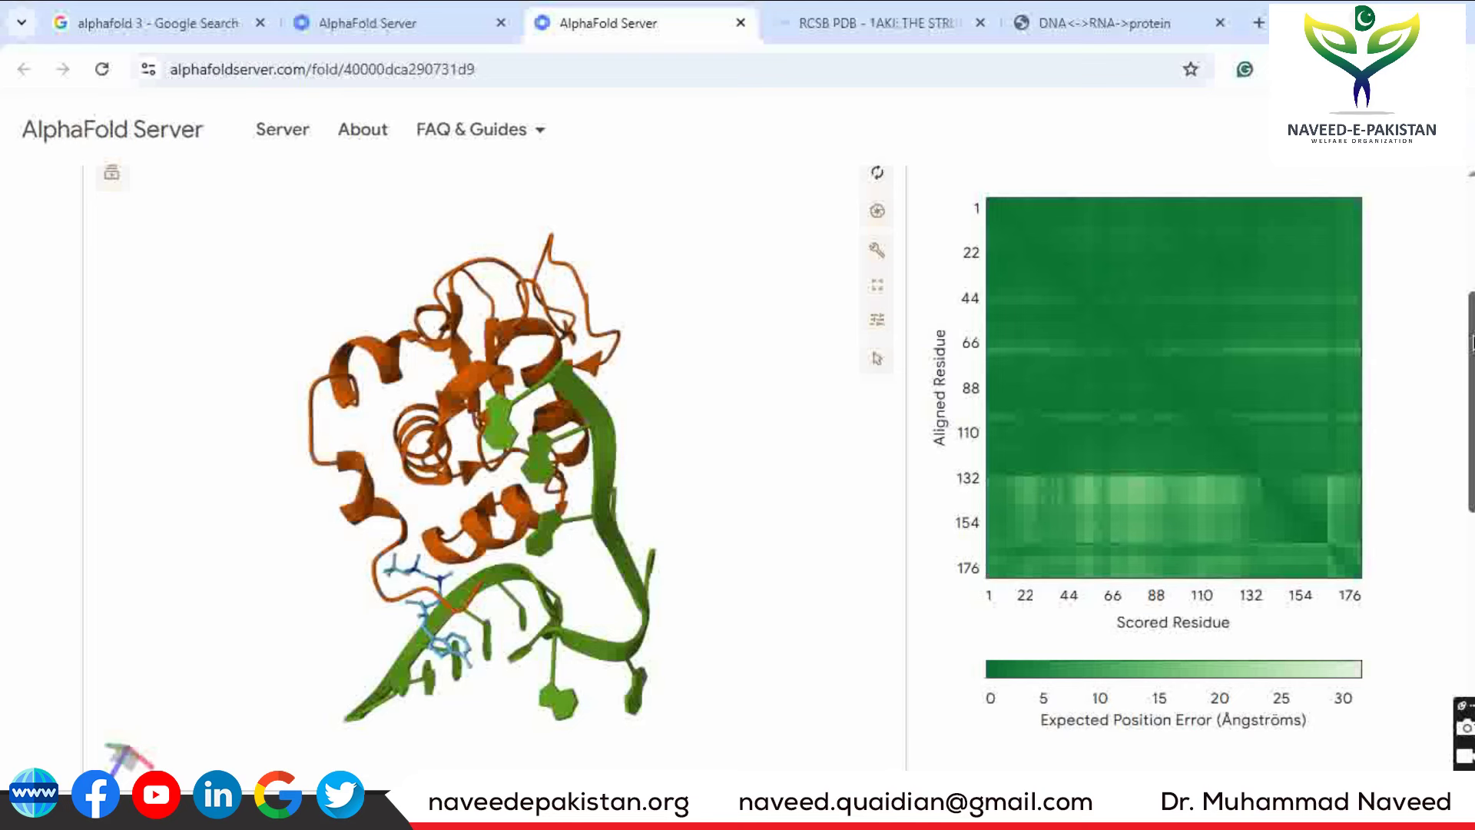
scroll(1472, 342, "down", 1)
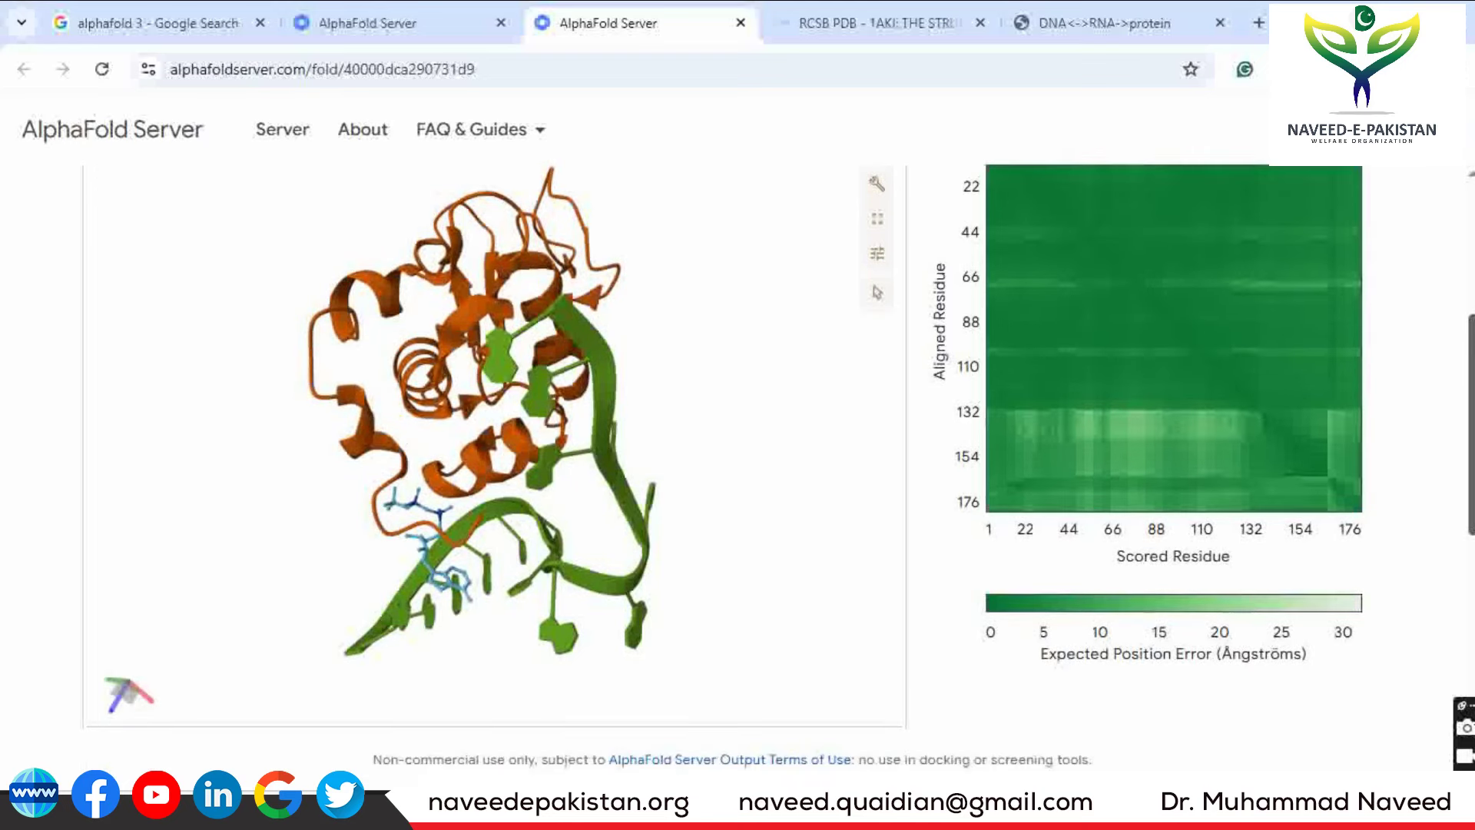